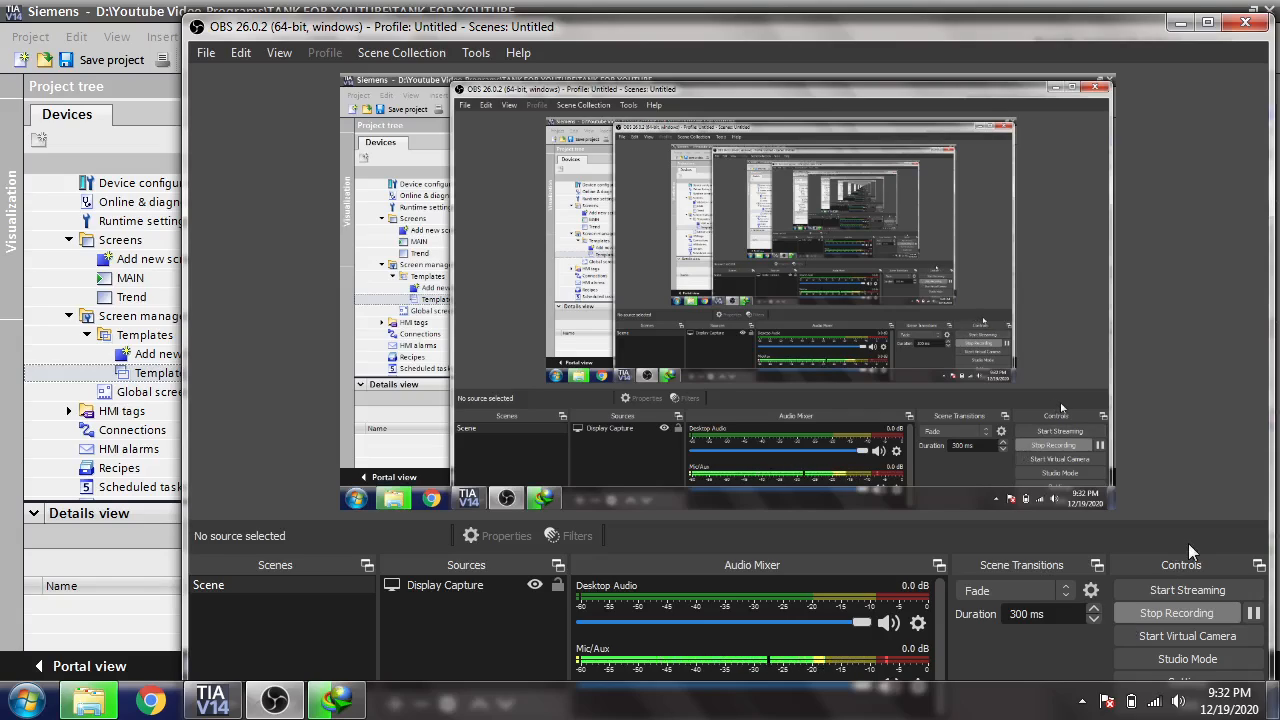
# Add a new template to the HMI's screen management.
pyautogui.click(1178, 22)
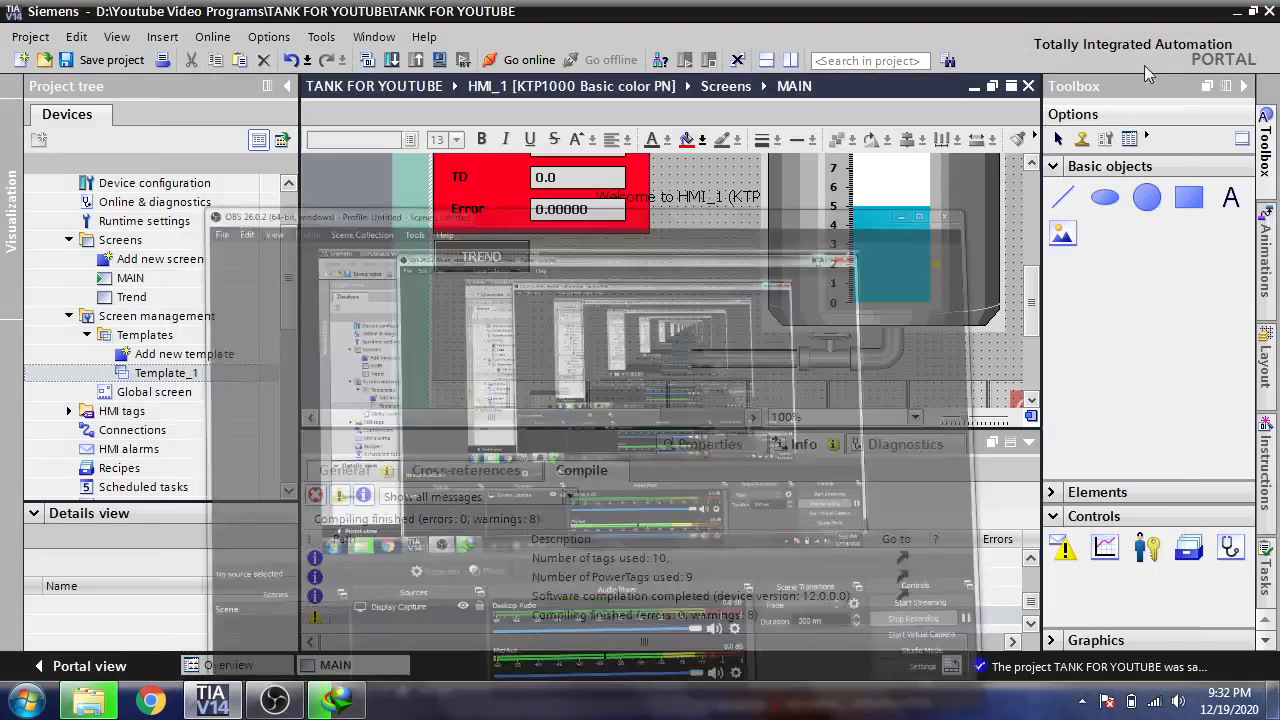
pyautogui.doubleClick(228, 358)
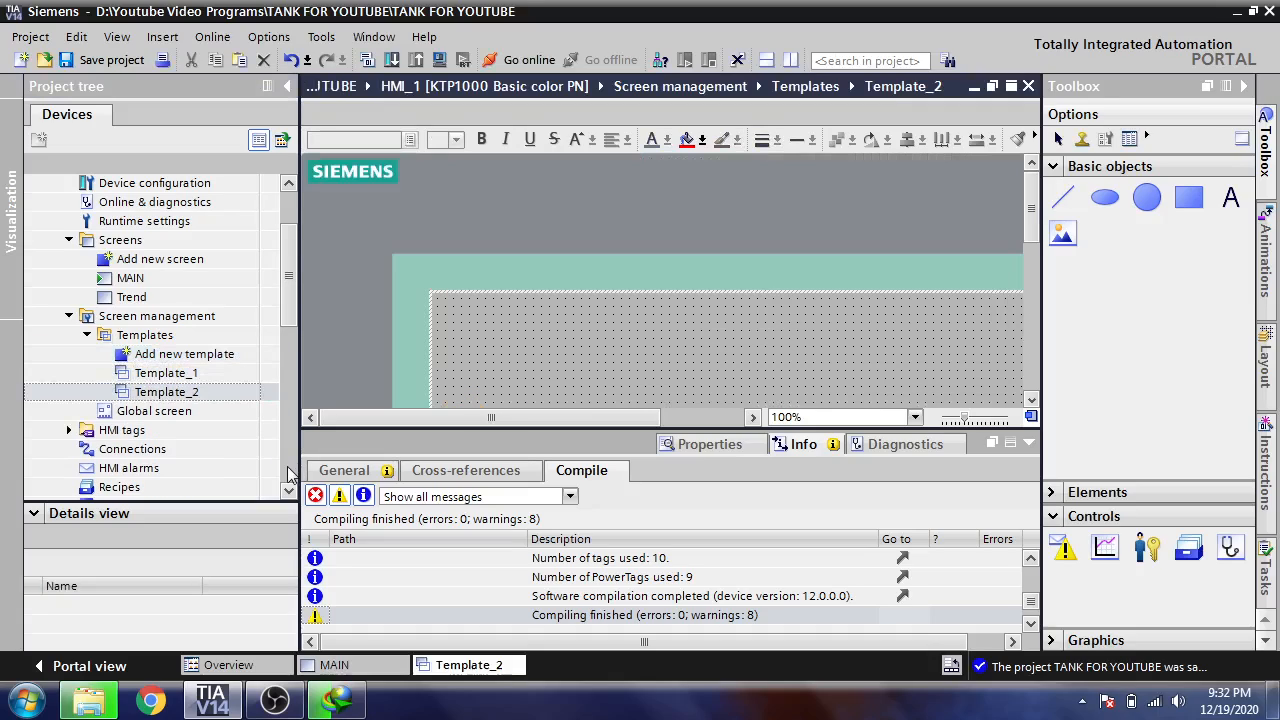
pyautogui.click(210, 396)
pyautogui.scroll(-2, 288, 300)
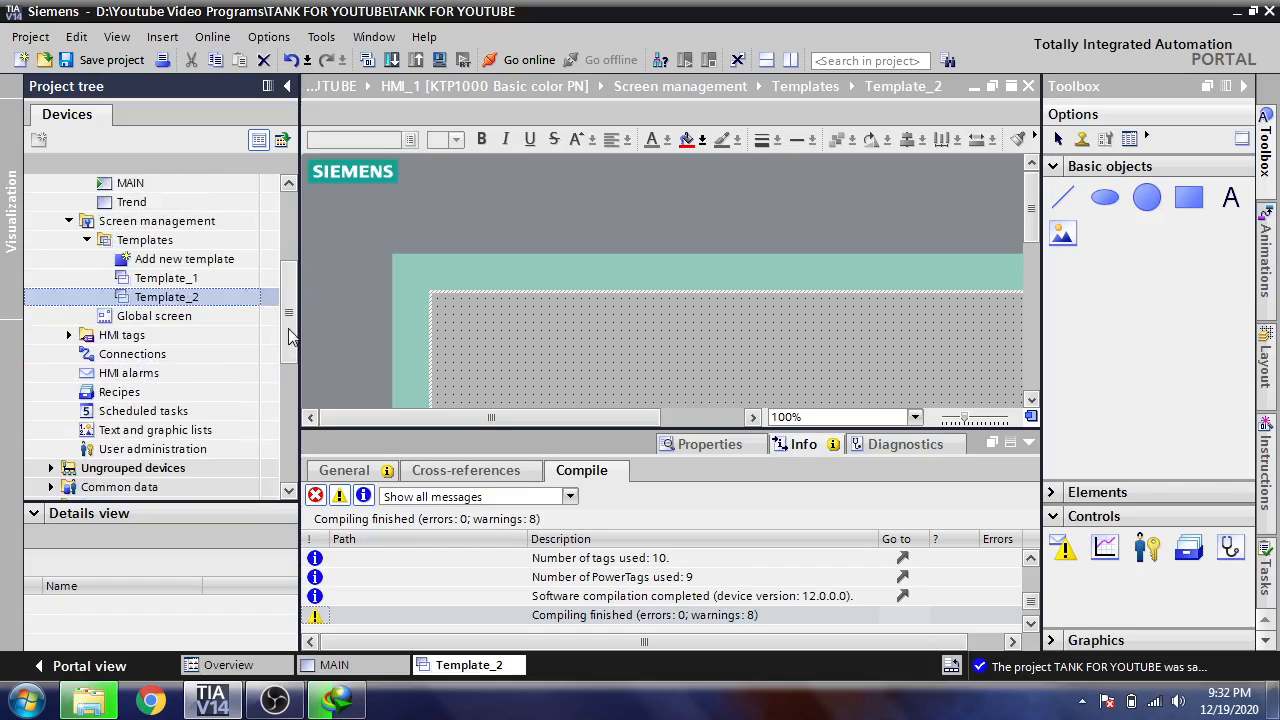
pyautogui.scroll(1, 288, 300)
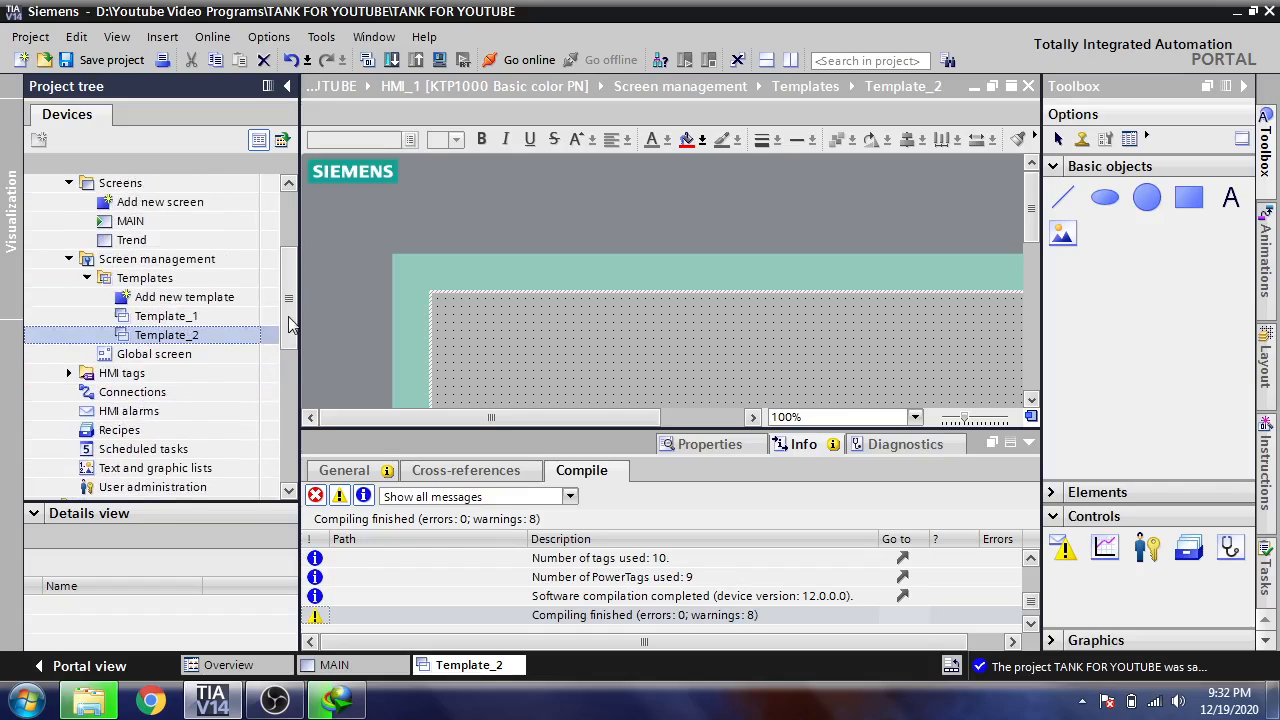
# Open the Trend screen and copy its MAIN button.
pyautogui.doubleClick(163, 242)
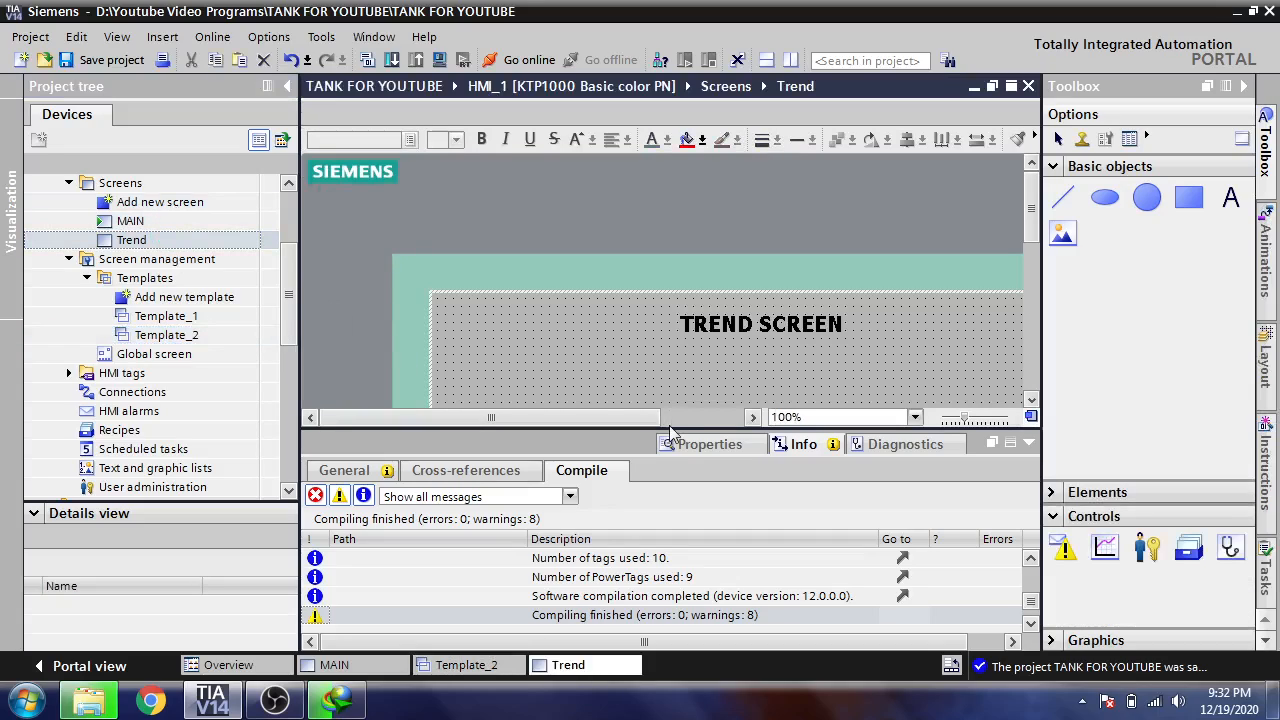
pyautogui.scroll(-5, 962, 265)
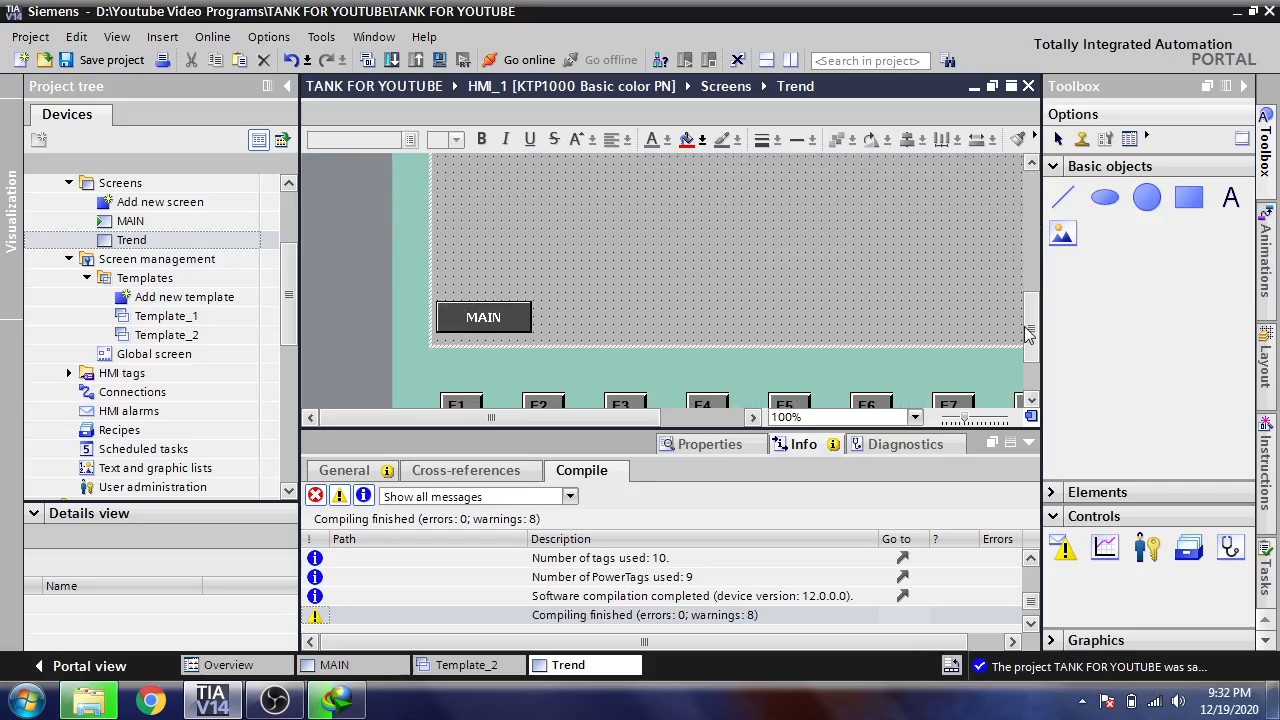
pyautogui.rightClick(517, 322)
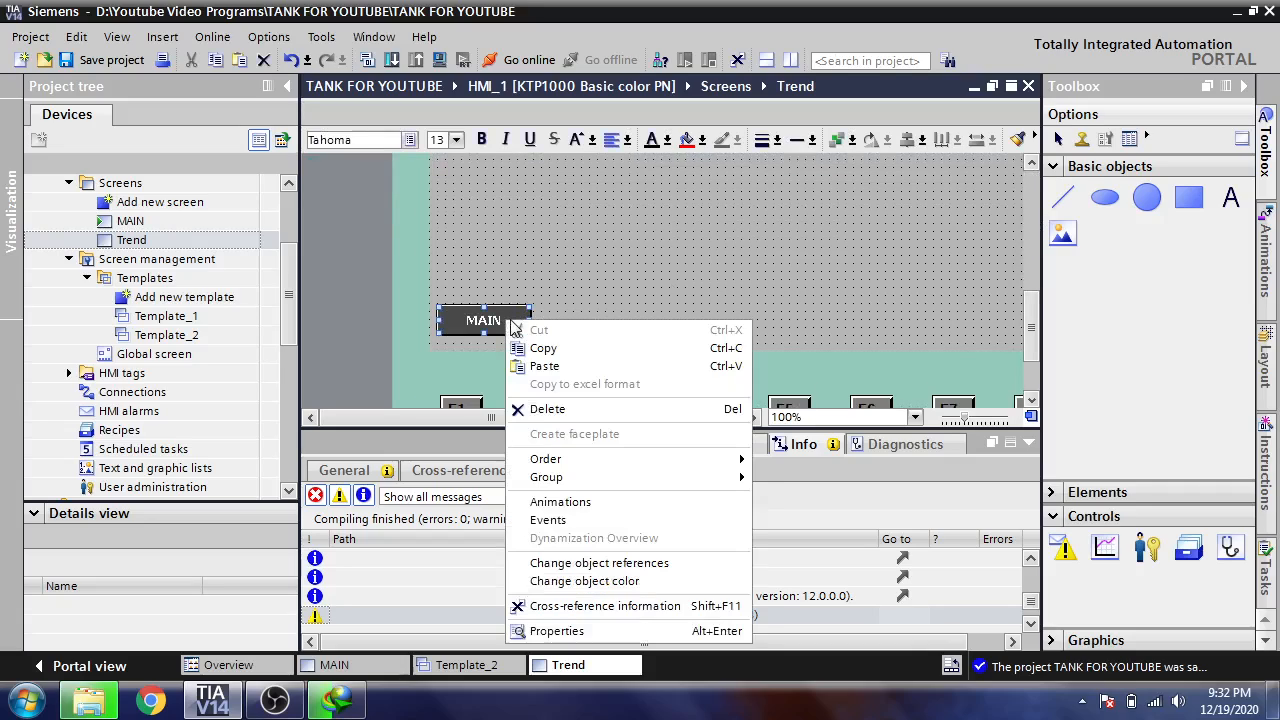
pyautogui.click(543, 346)
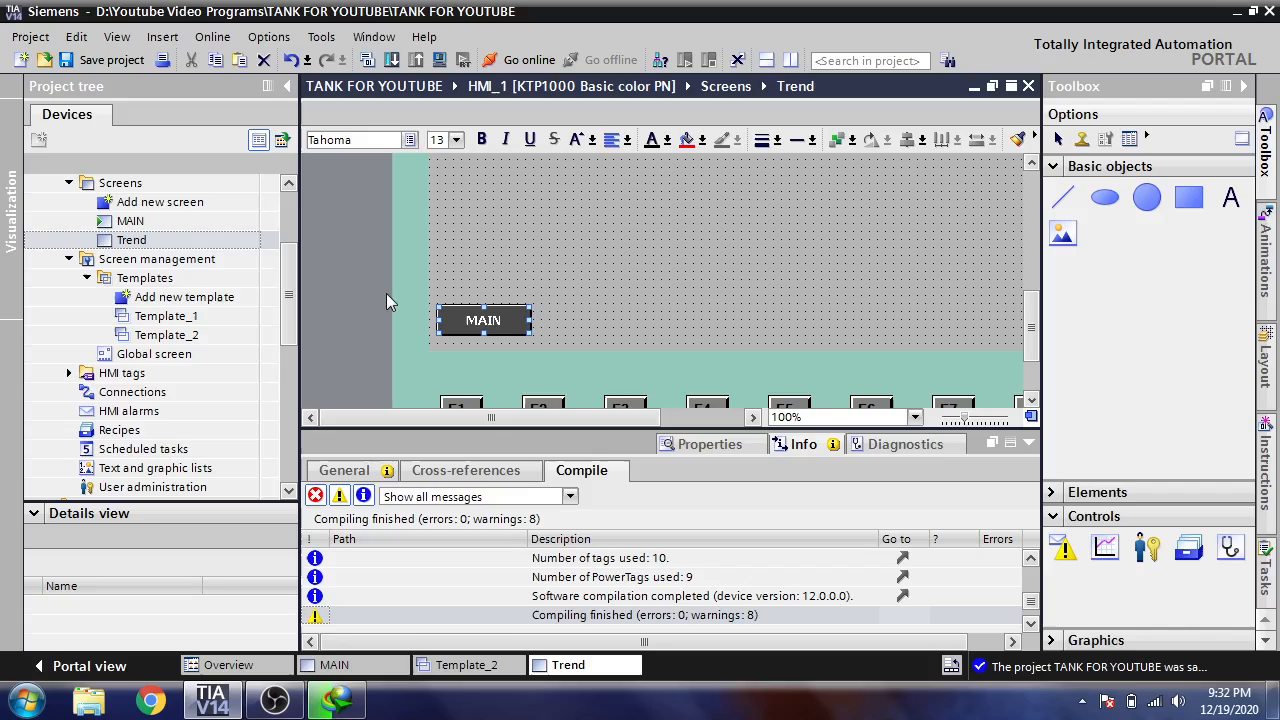
pyautogui.doubleClick(210, 338)
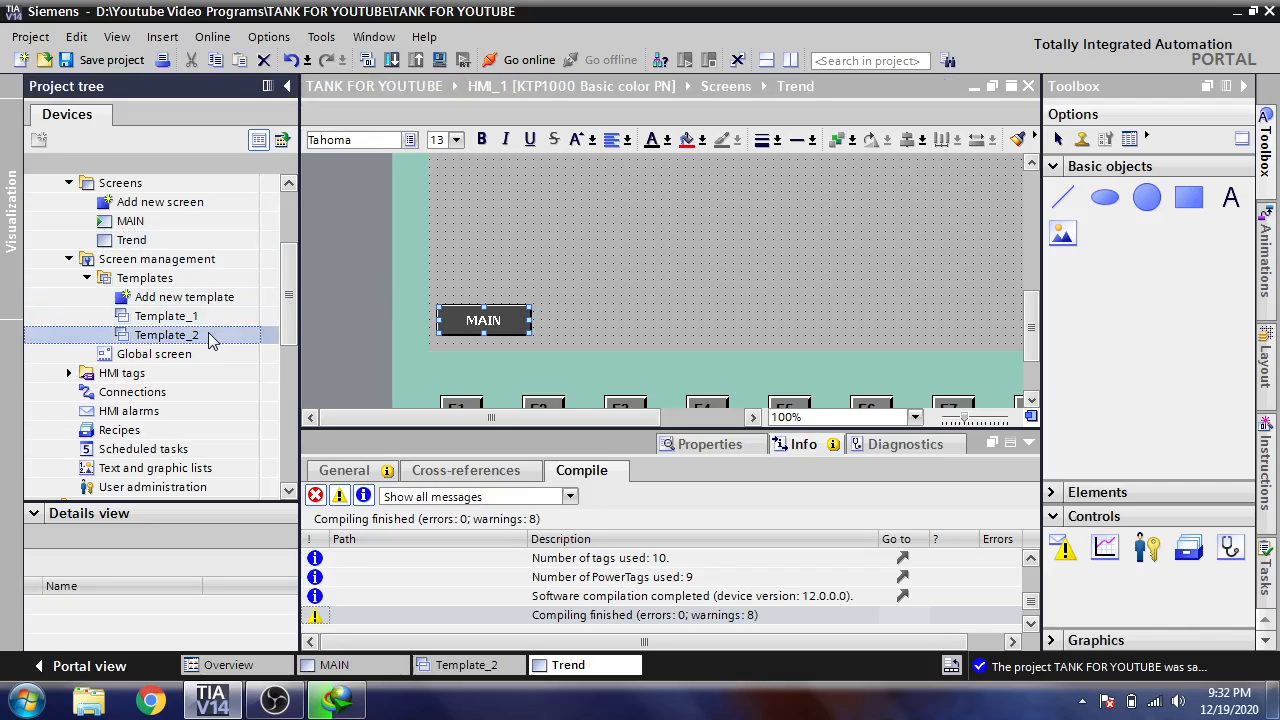
pyautogui.moveTo(1030, 210); pyautogui.dragTo(1030, 329)
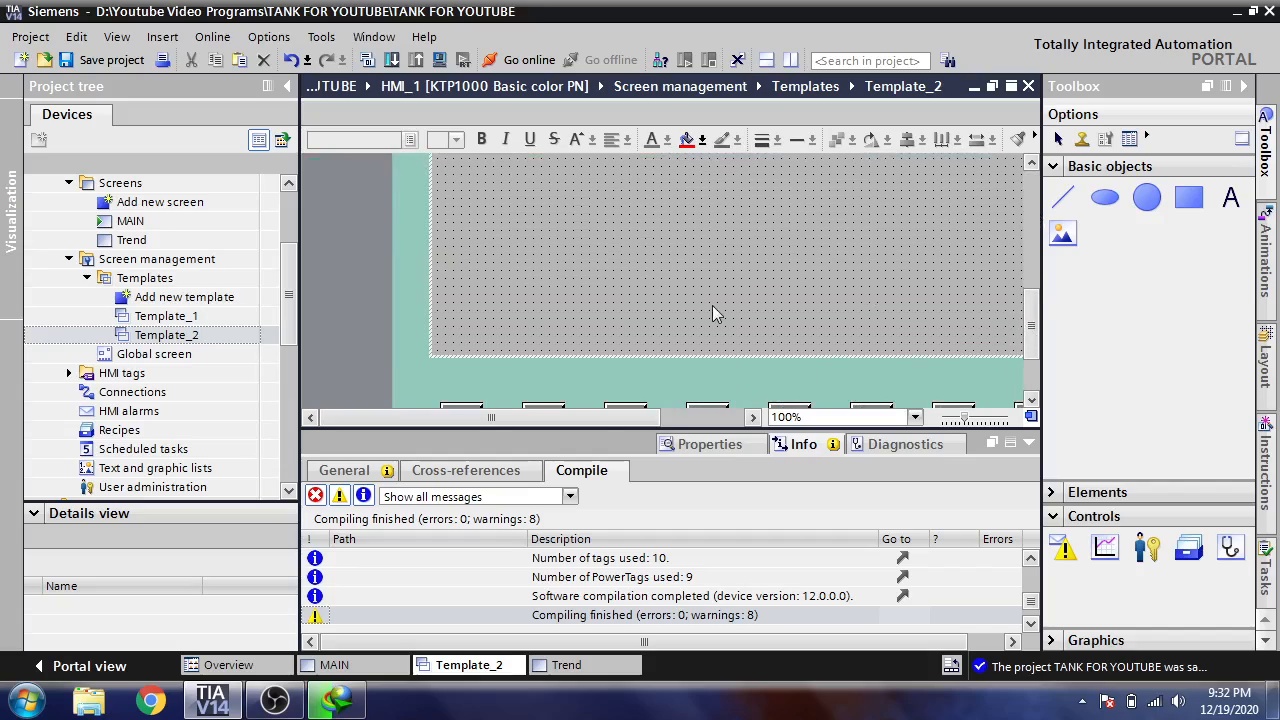
pyautogui.rightClick(481, 290)
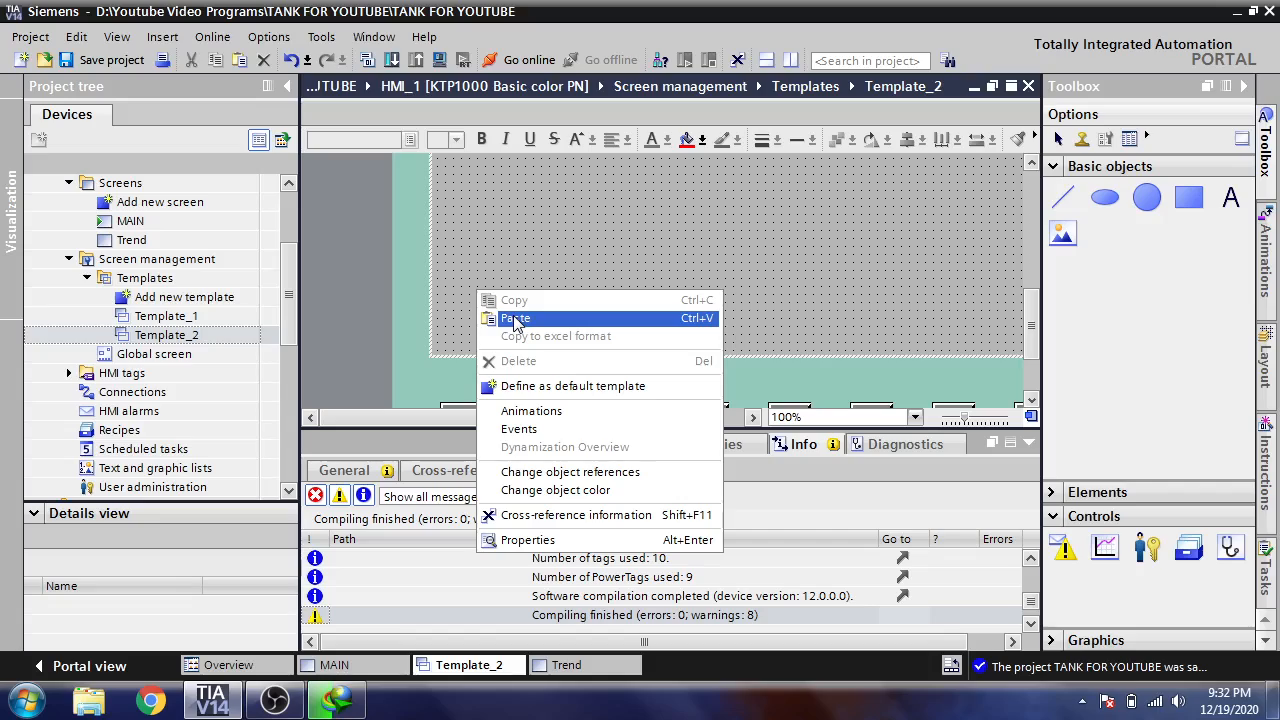
pyautogui.click(450, 335)
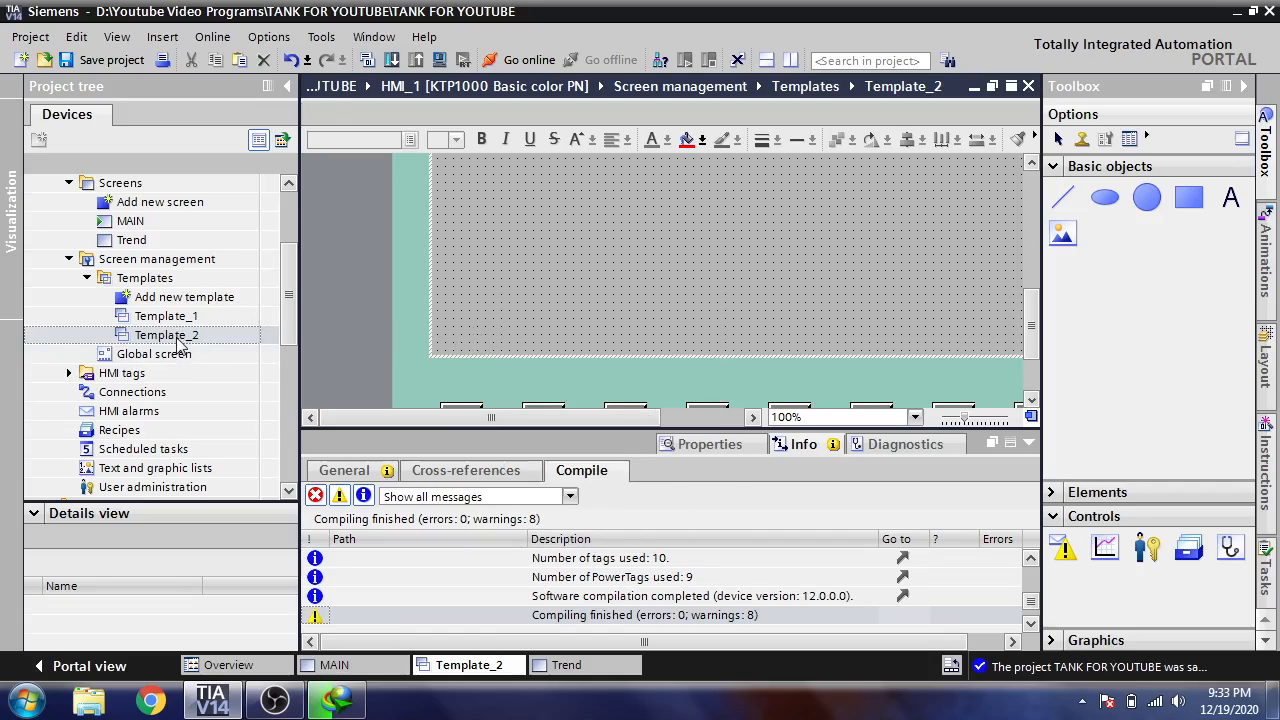
# Delete Template_2 from the screen management templates.
pyautogui.rightClick(178, 337)
pyautogui.click(240, 416)
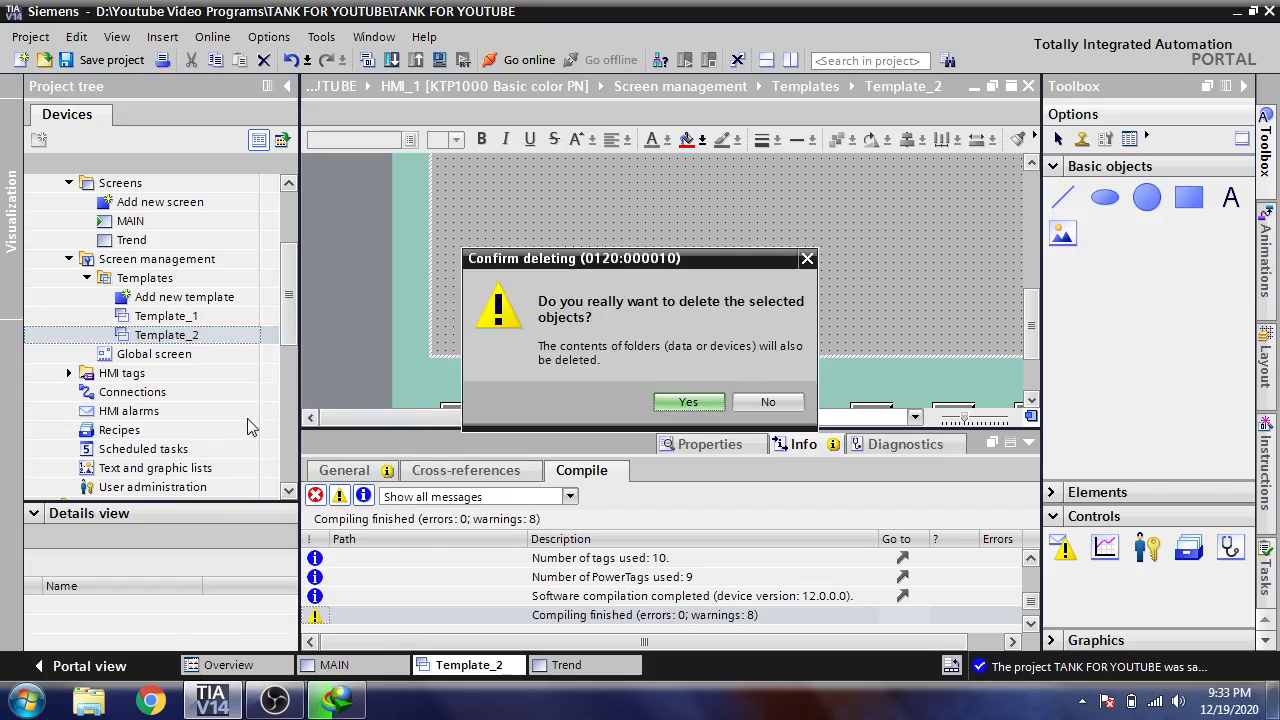
pyautogui.click(688, 402)
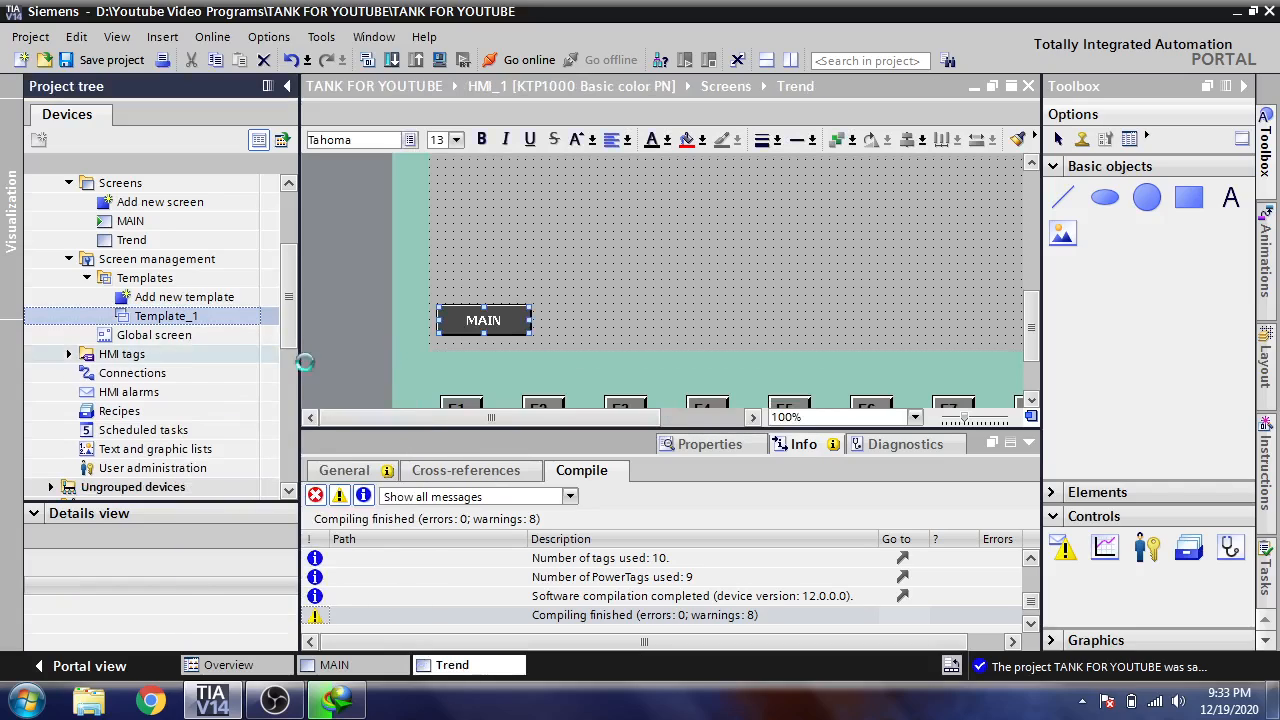
# Paste the copied MAIN button into Template_1 and place it just above the home icon in the function key row.
pyautogui.doubleClick(189, 321)
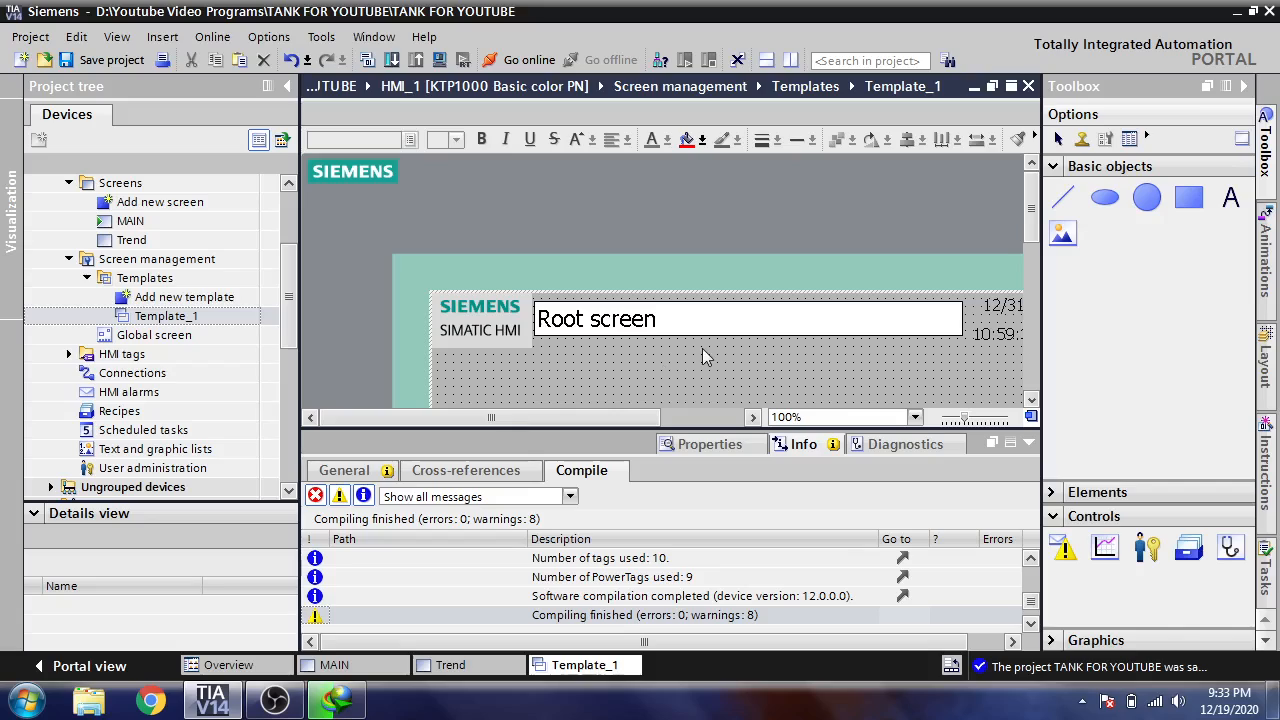
pyautogui.moveTo(1035, 222); pyautogui.dragTo(1030, 320)
pyautogui.rightClick(475, 267)
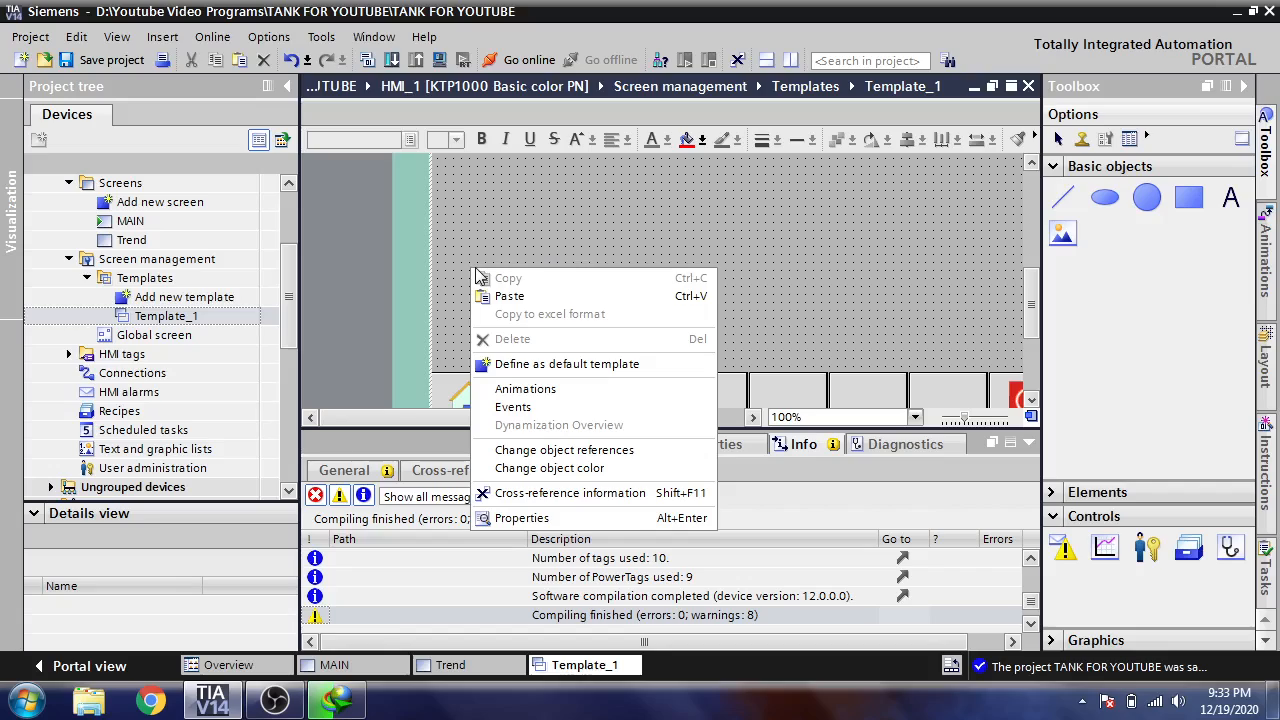
pyautogui.click(506, 293)
pyautogui.moveTo(487, 398); pyautogui.dragTo(490, 358)
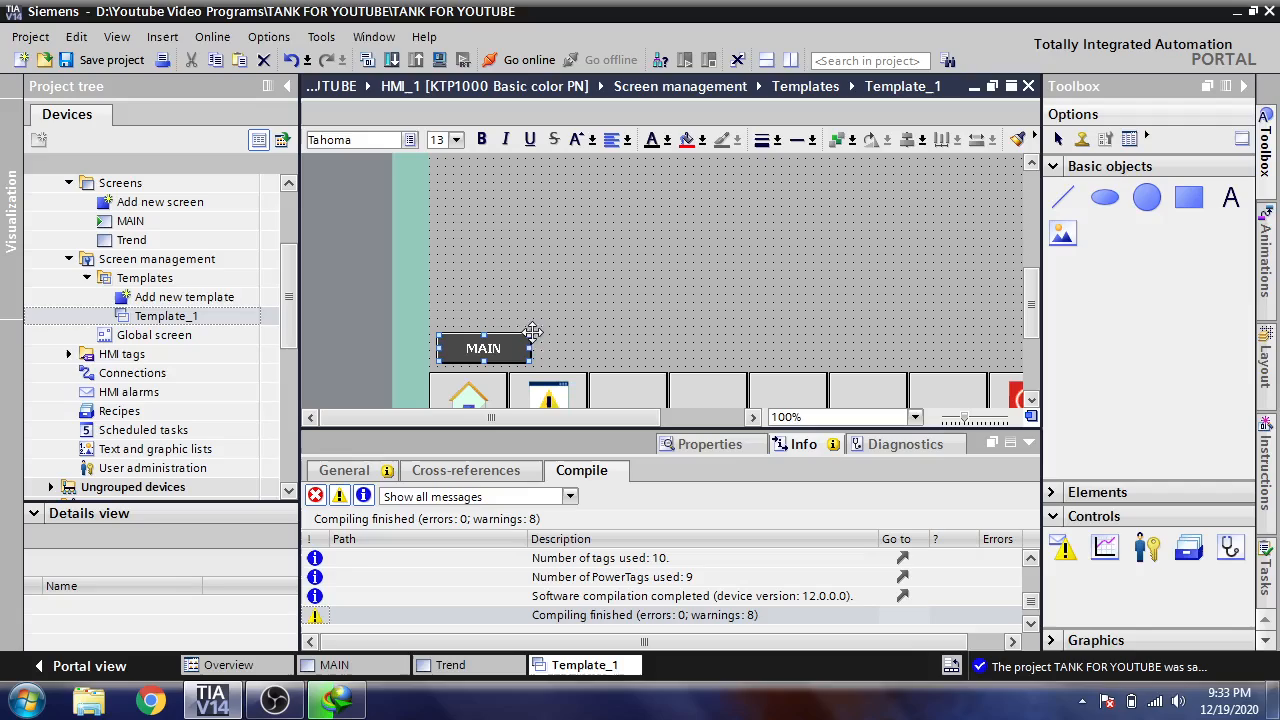
pyautogui.click(542, 334)
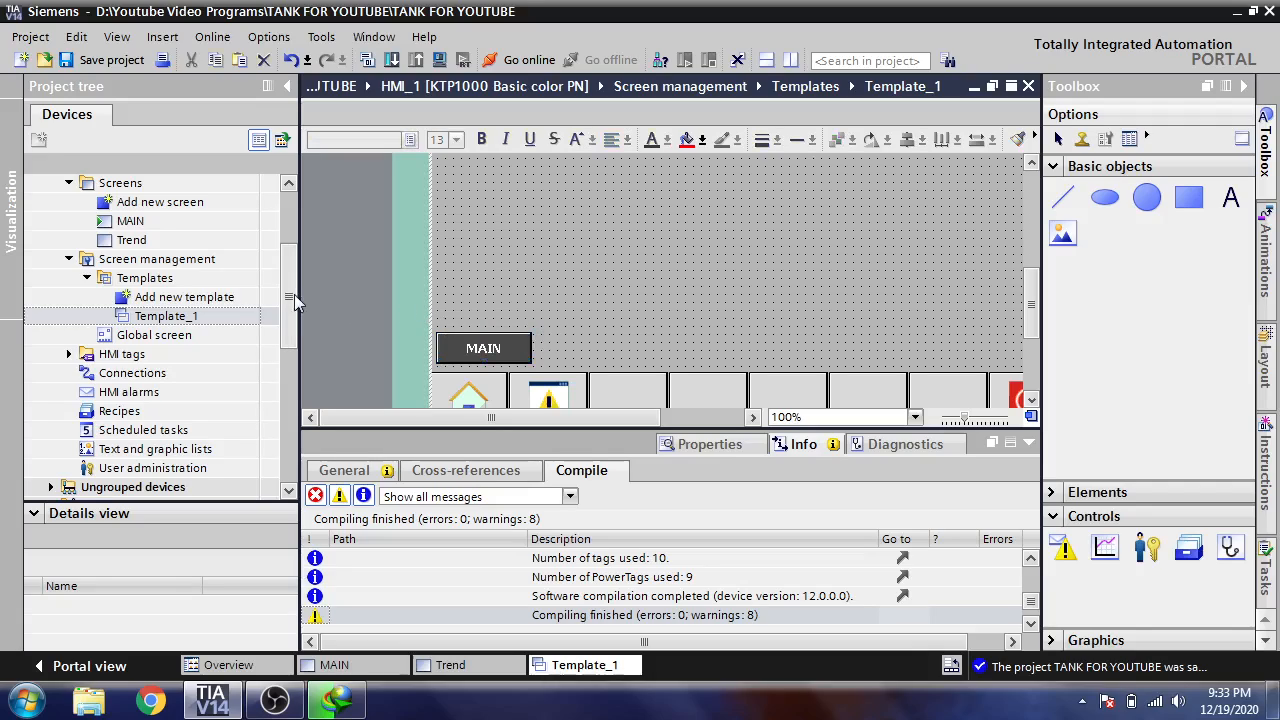
# Add a new HMI screen and rename it ALARM.
pyautogui.moveTo(294, 295); pyautogui.dragTo(294, 280)
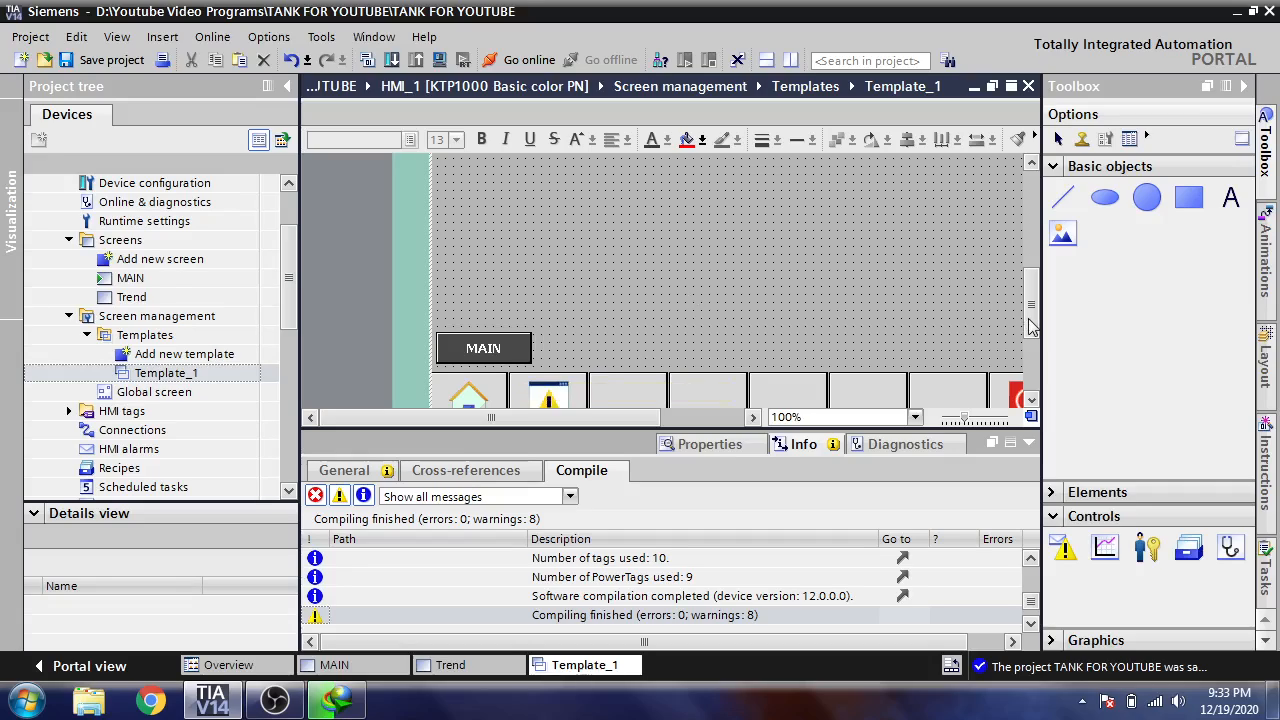
pyautogui.moveTo(1028, 312); pyautogui.dragTo(1031, 324)
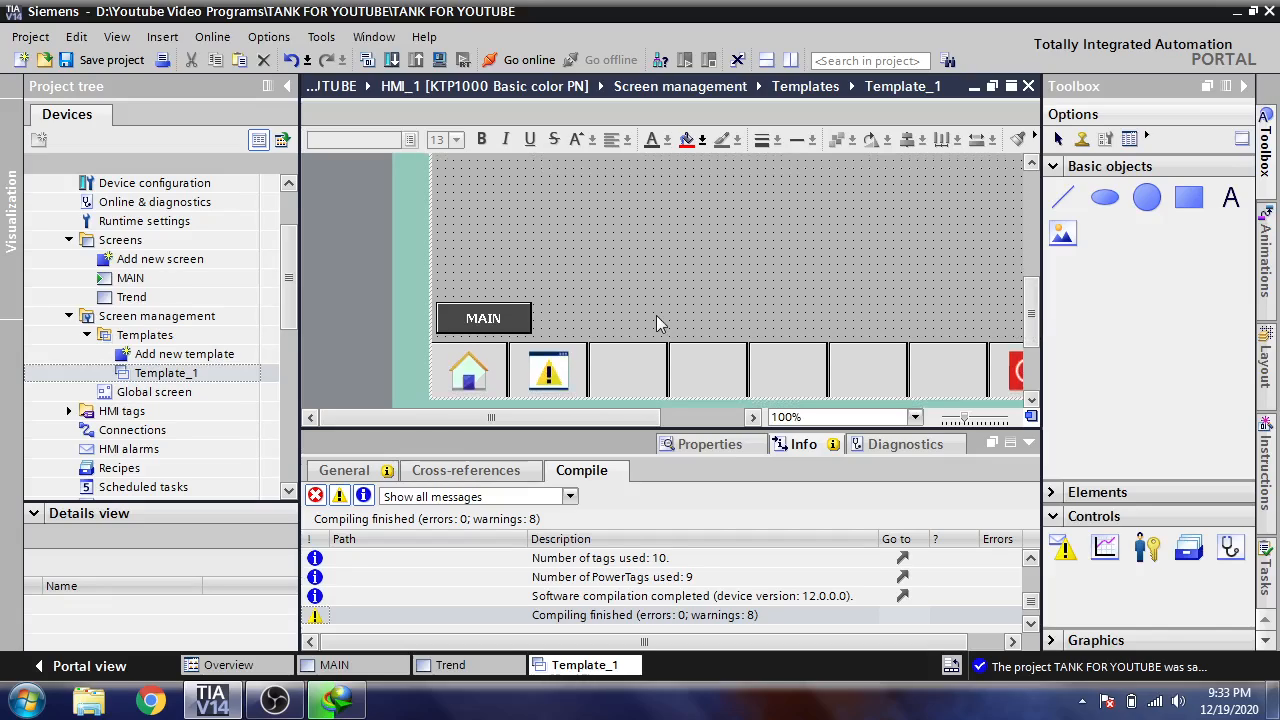
pyautogui.click(196, 258)
pyautogui.doubleClick(200, 262)
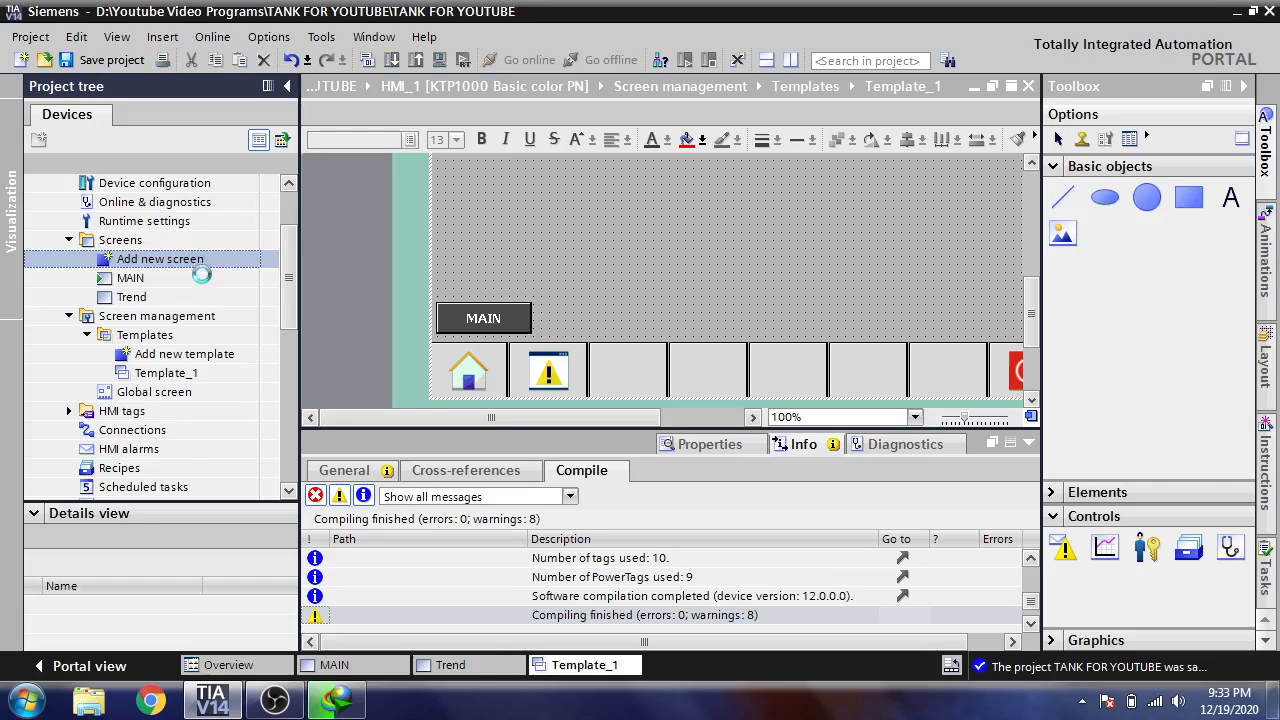
pyautogui.rightClick(193, 309)
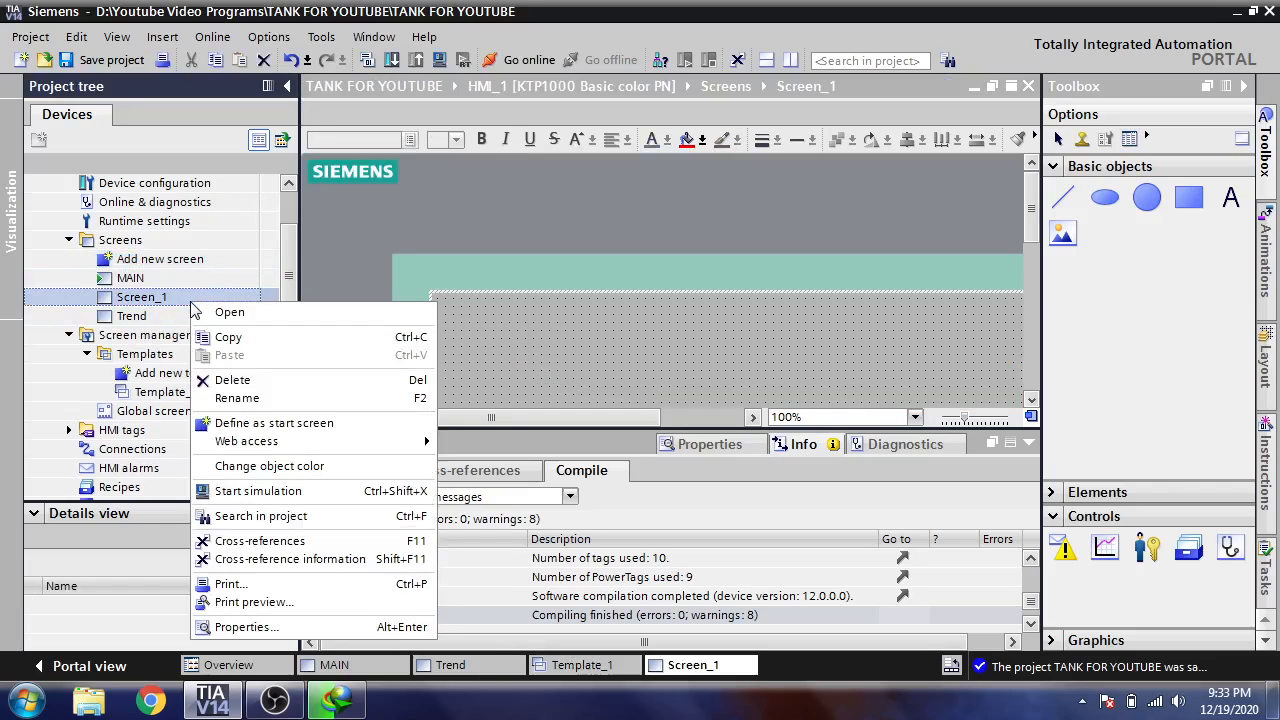
pyautogui.click(274, 399)
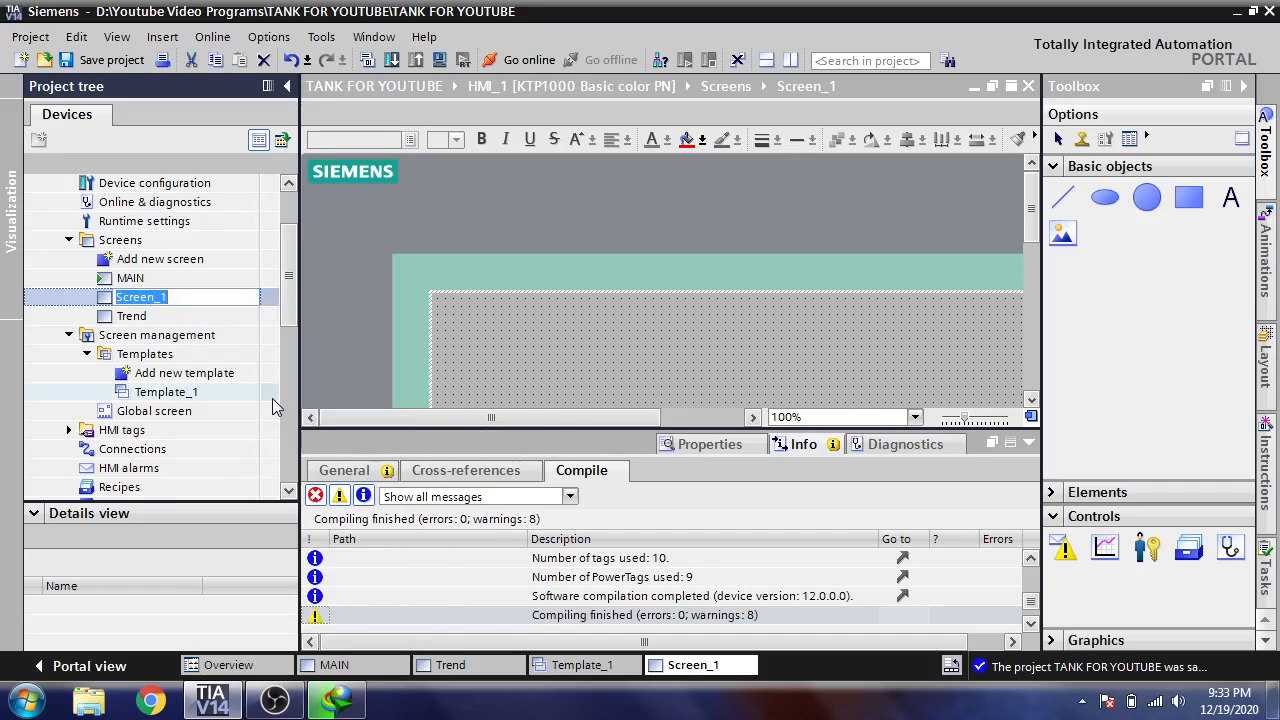
pyautogui.write('ALARM')
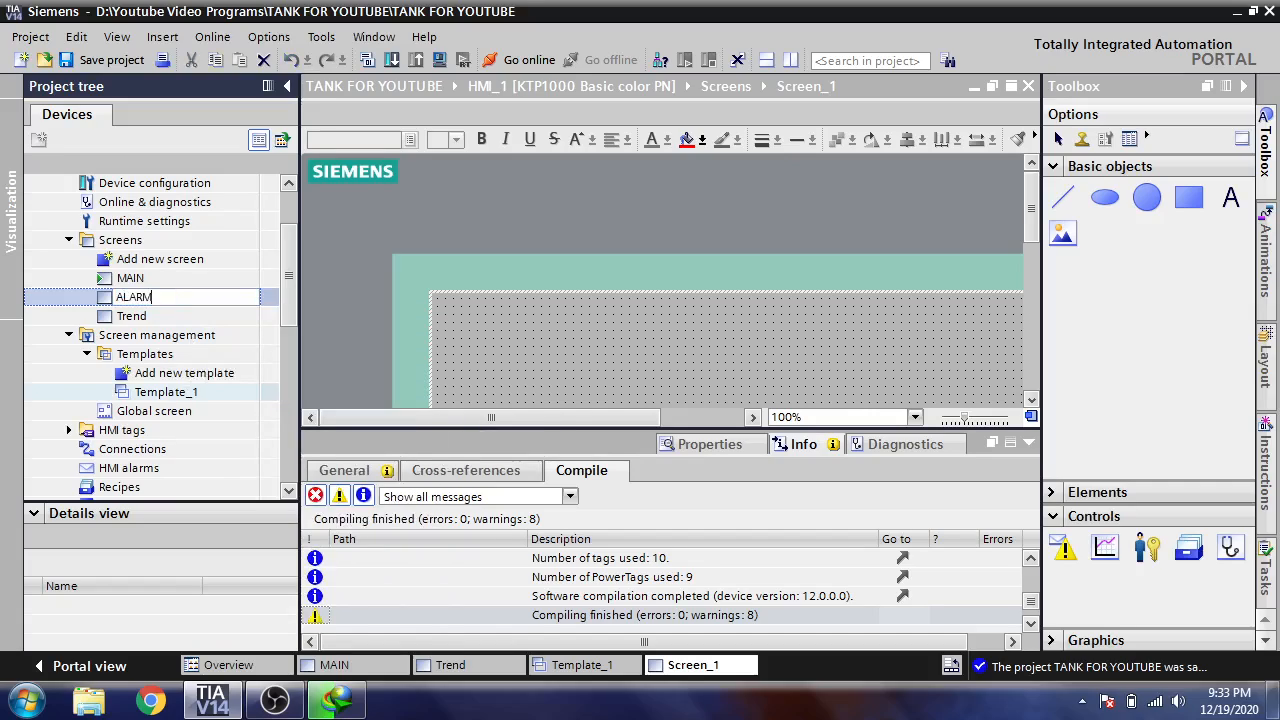
pyautogui.press('Return')
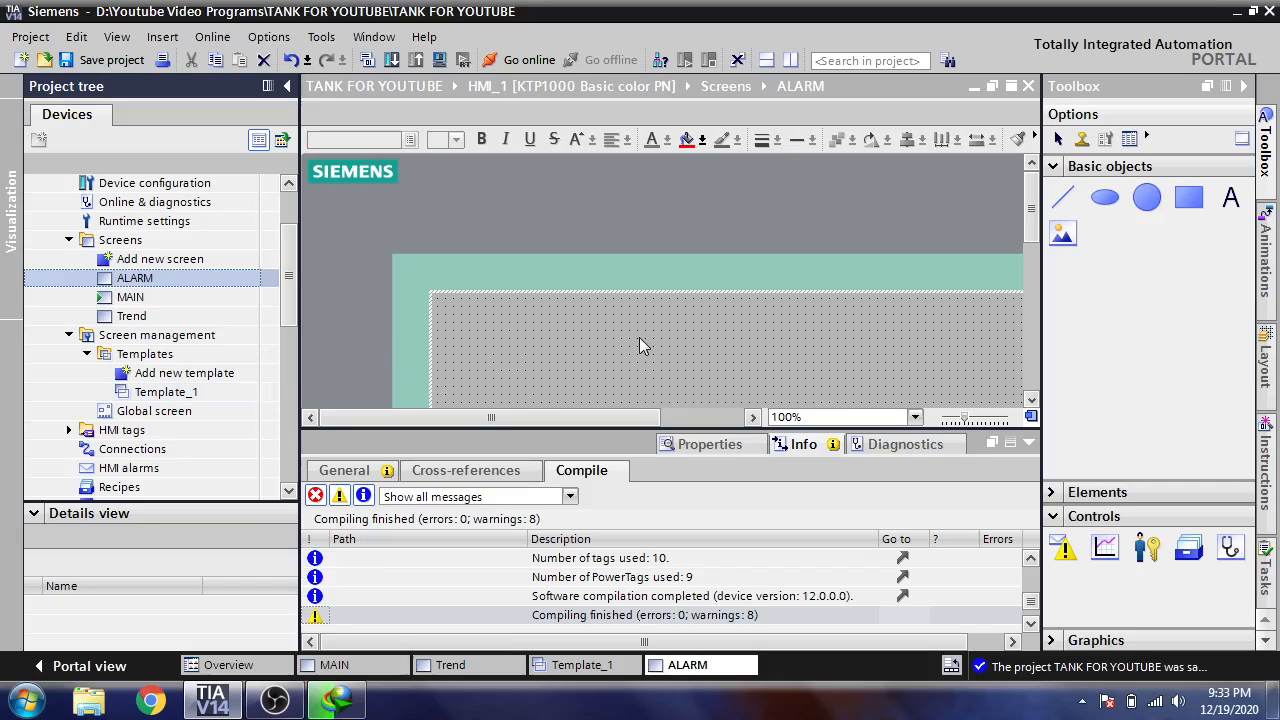
# Assign Template_1 as the template of the ALARM screen in its general properties.
pyautogui.moveTo(1030, 208); pyautogui.dragTo(1020, 329)
pyautogui.click(588, 264)
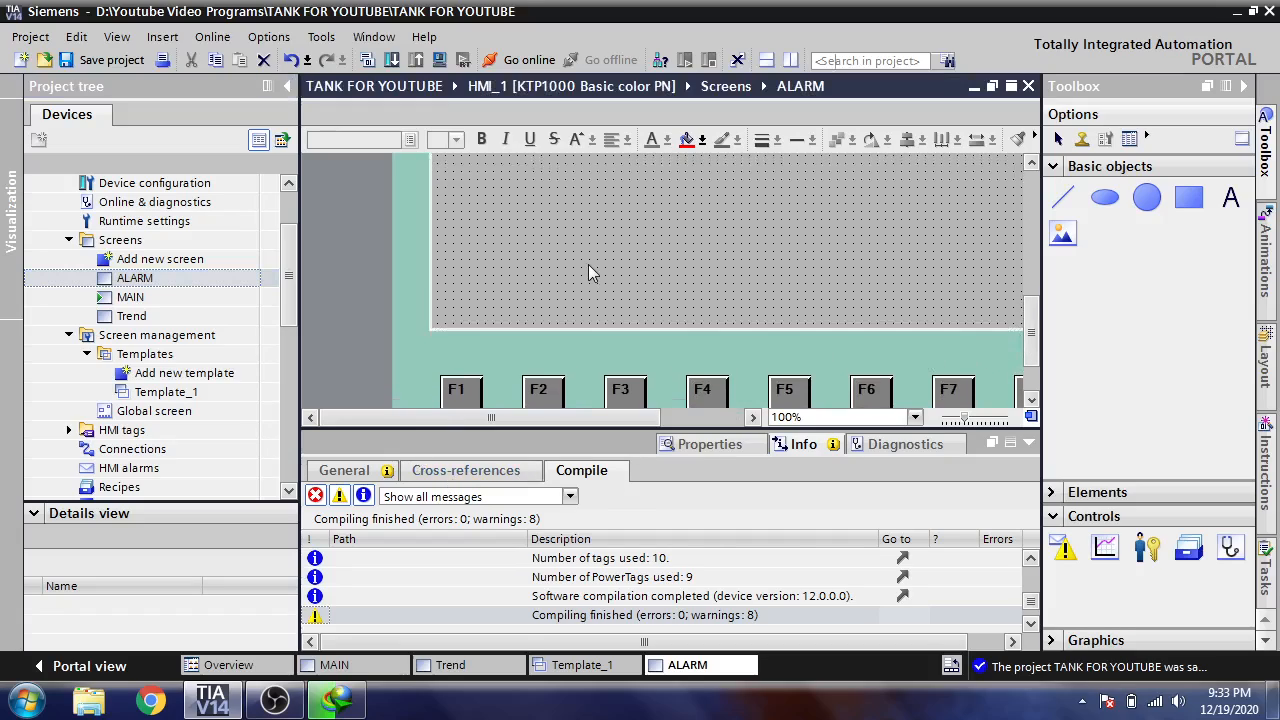
pyautogui.click(355, 471)
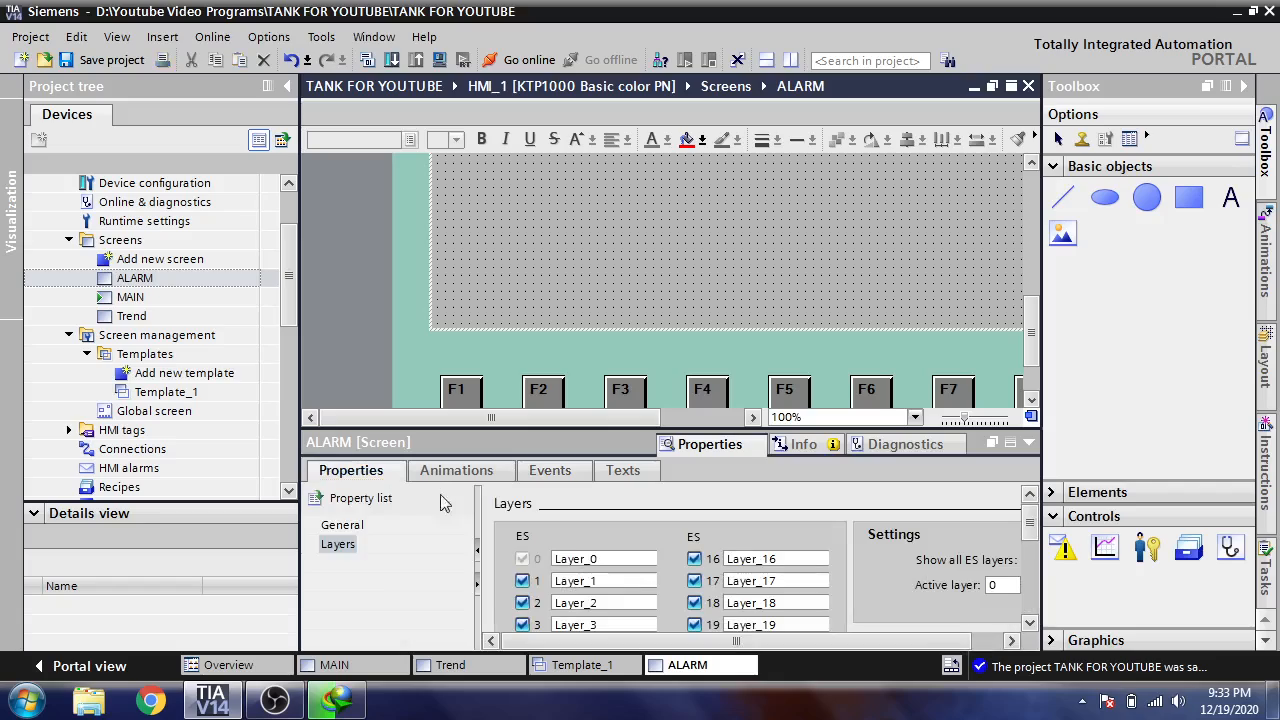
pyautogui.click(343, 525)
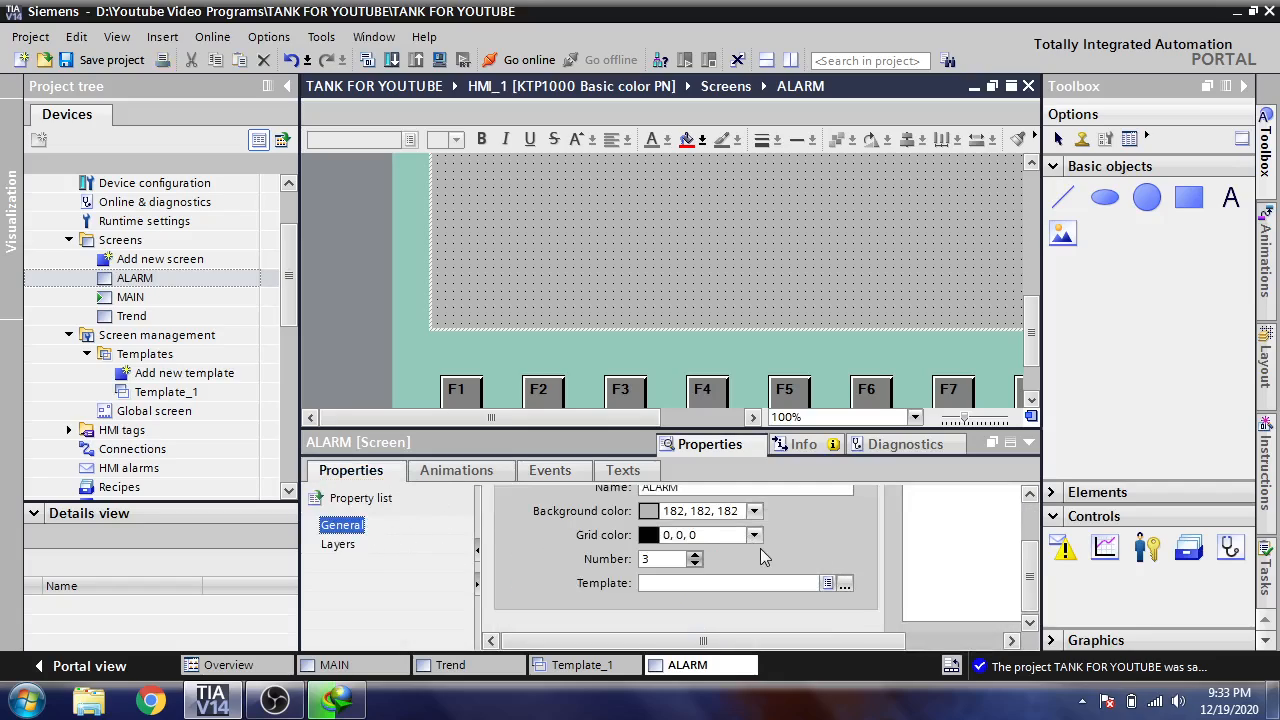
pyautogui.click(845, 583)
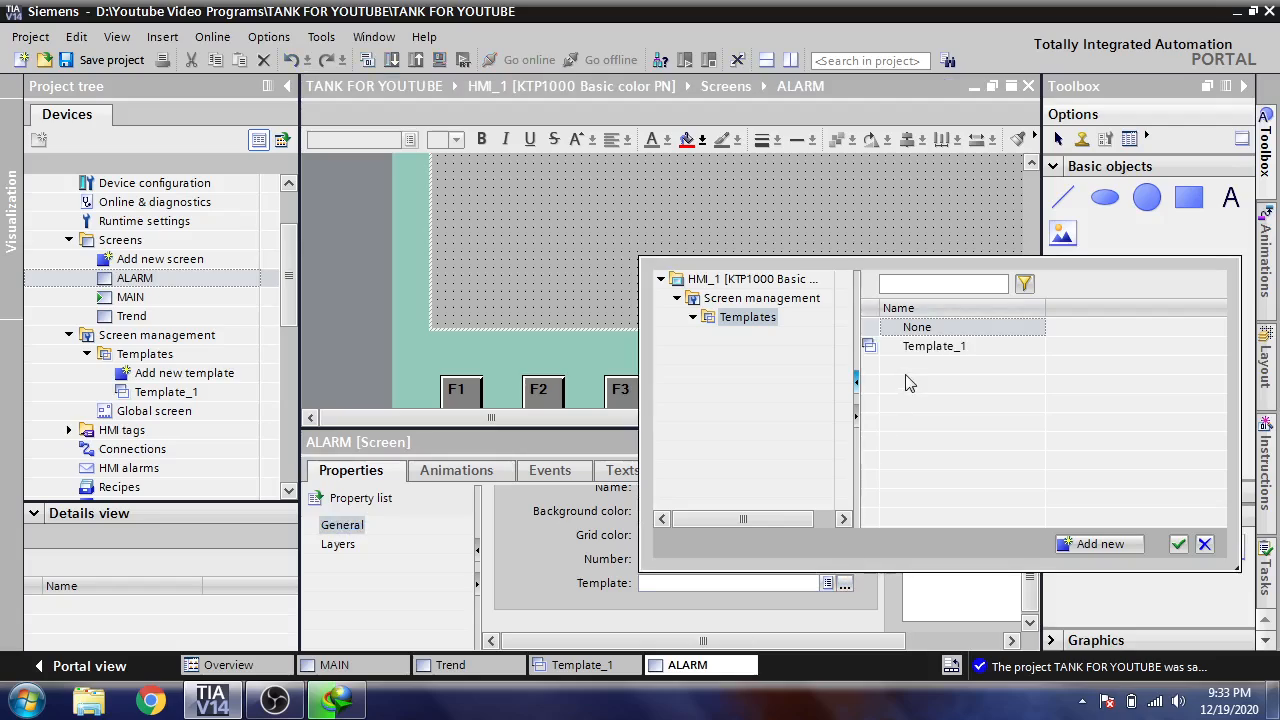
pyautogui.doubleClick(919, 345)
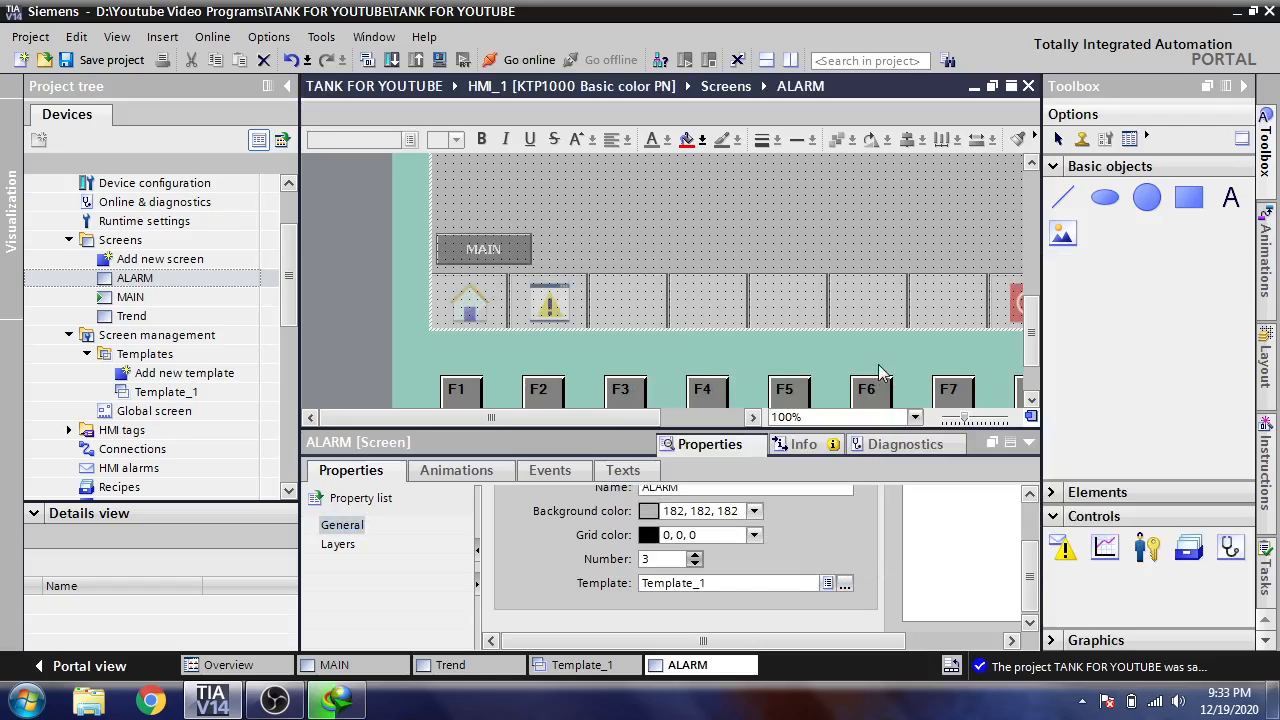
pyautogui.moveTo(1031, 342); pyautogui.dragTo(1031, 258)
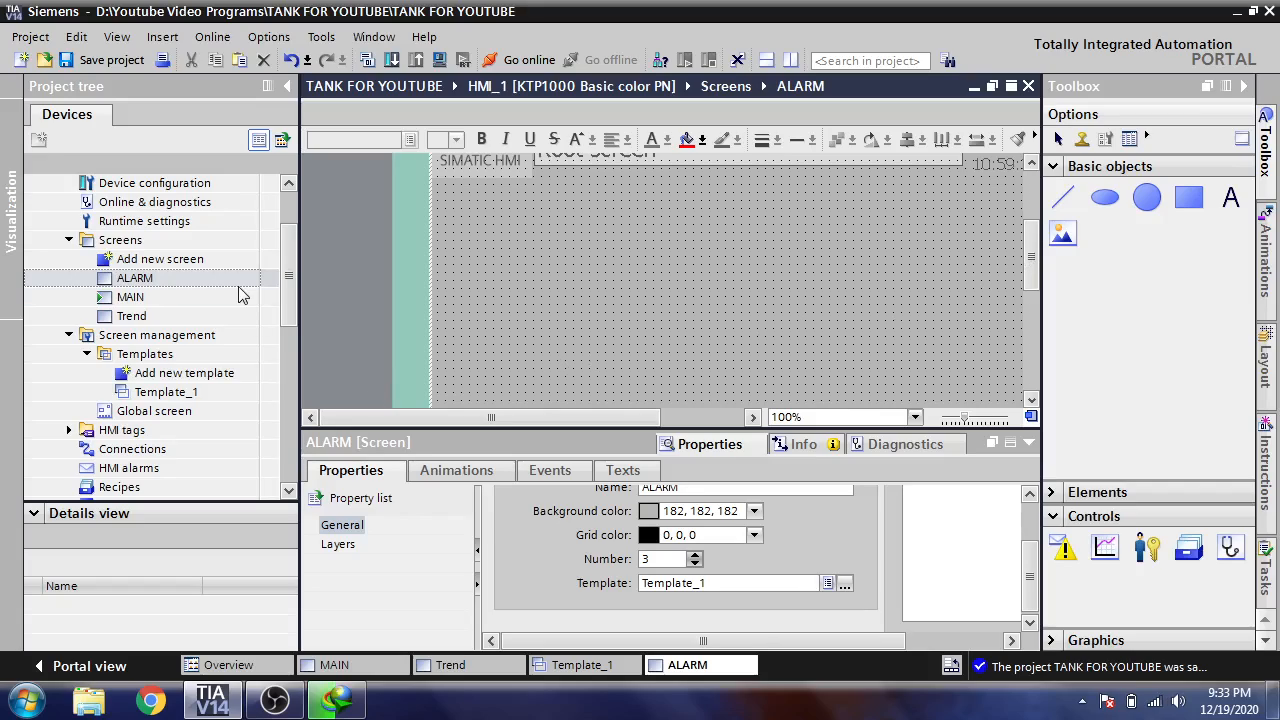
# Add another HMI screen and rename it Security.
pyautogui.doubleClick(160, 259)
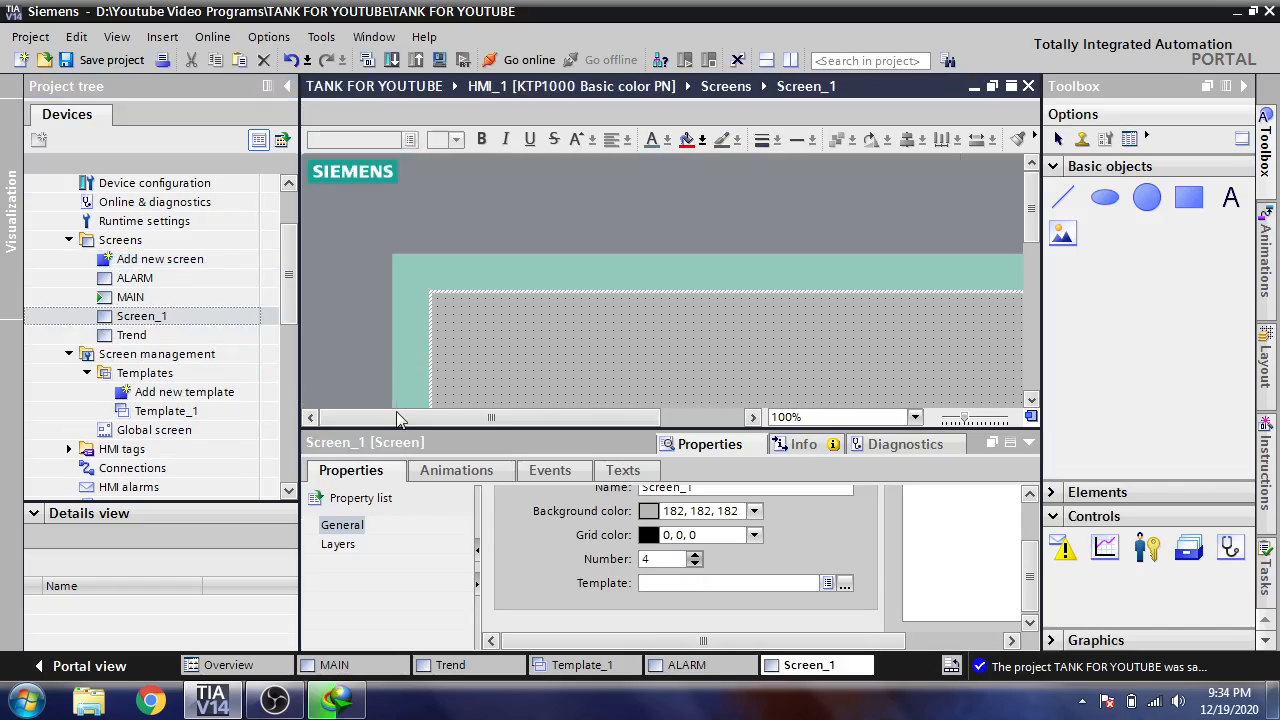
pyautogui.rightClick(180, 320)
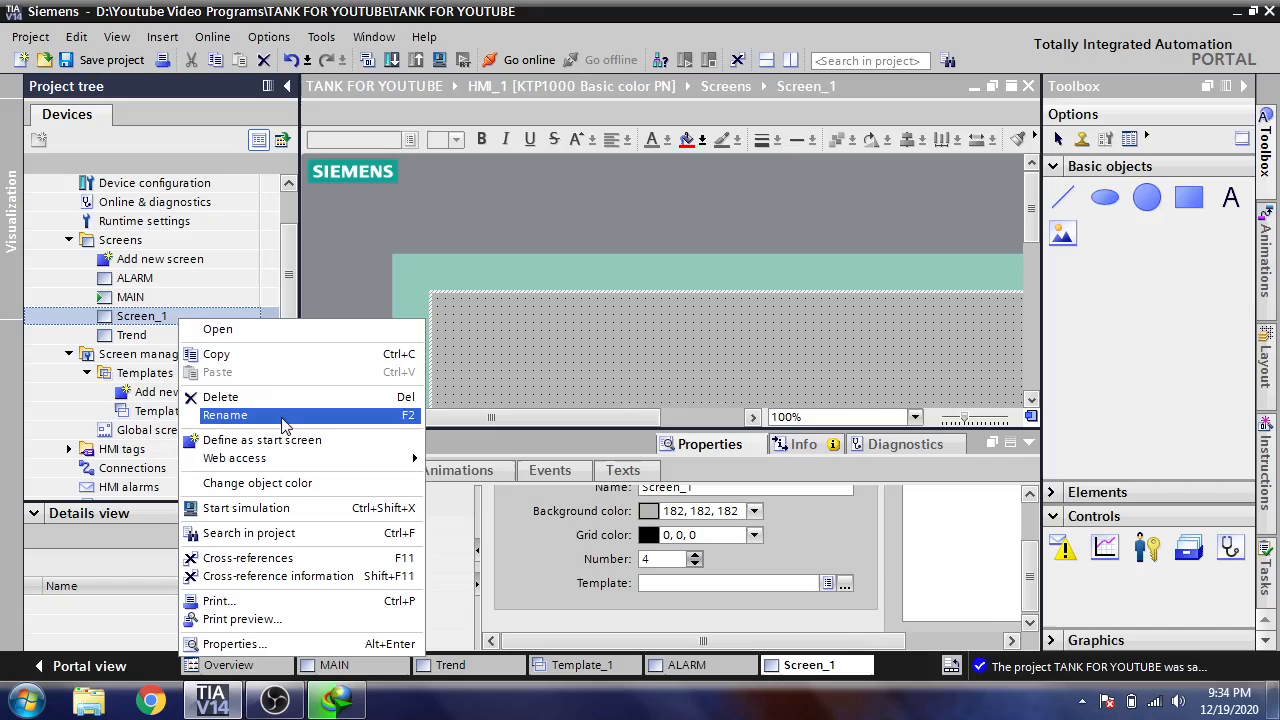
pyautogui.click(250, 415)
pyautogui.write('Se')
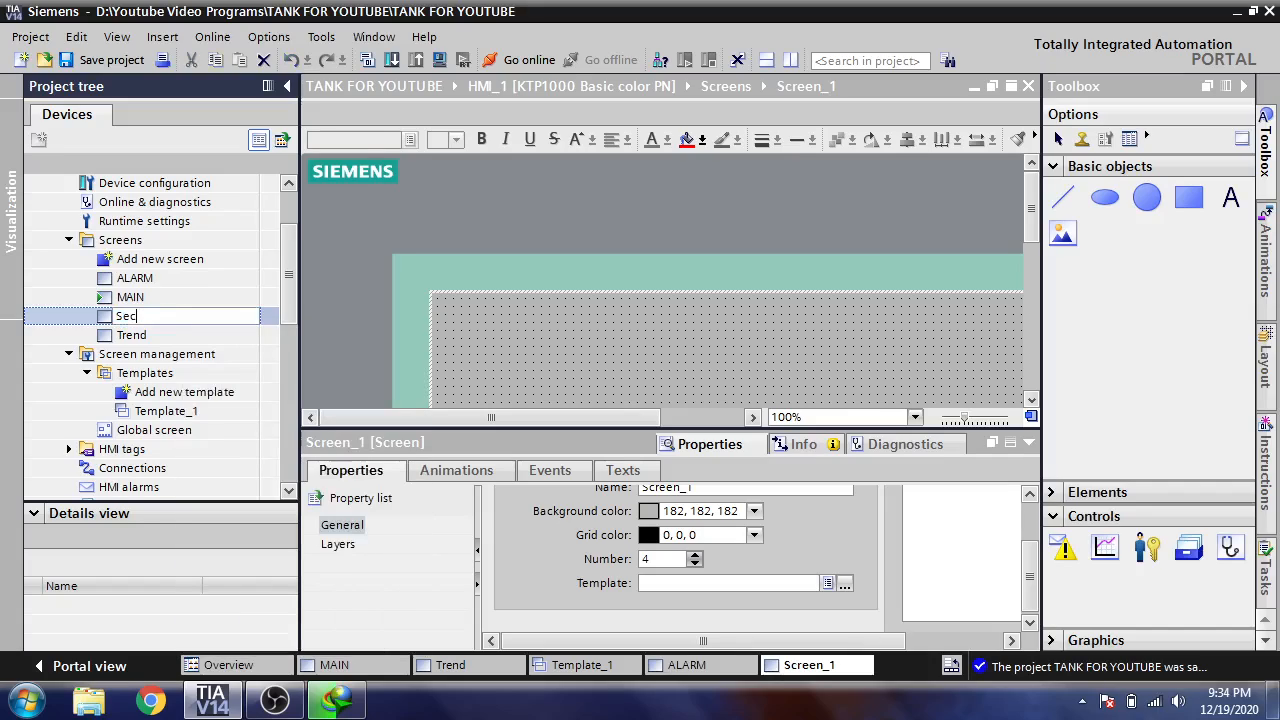
pyautogui.write('curity')
pyautogui.click(467, 326)
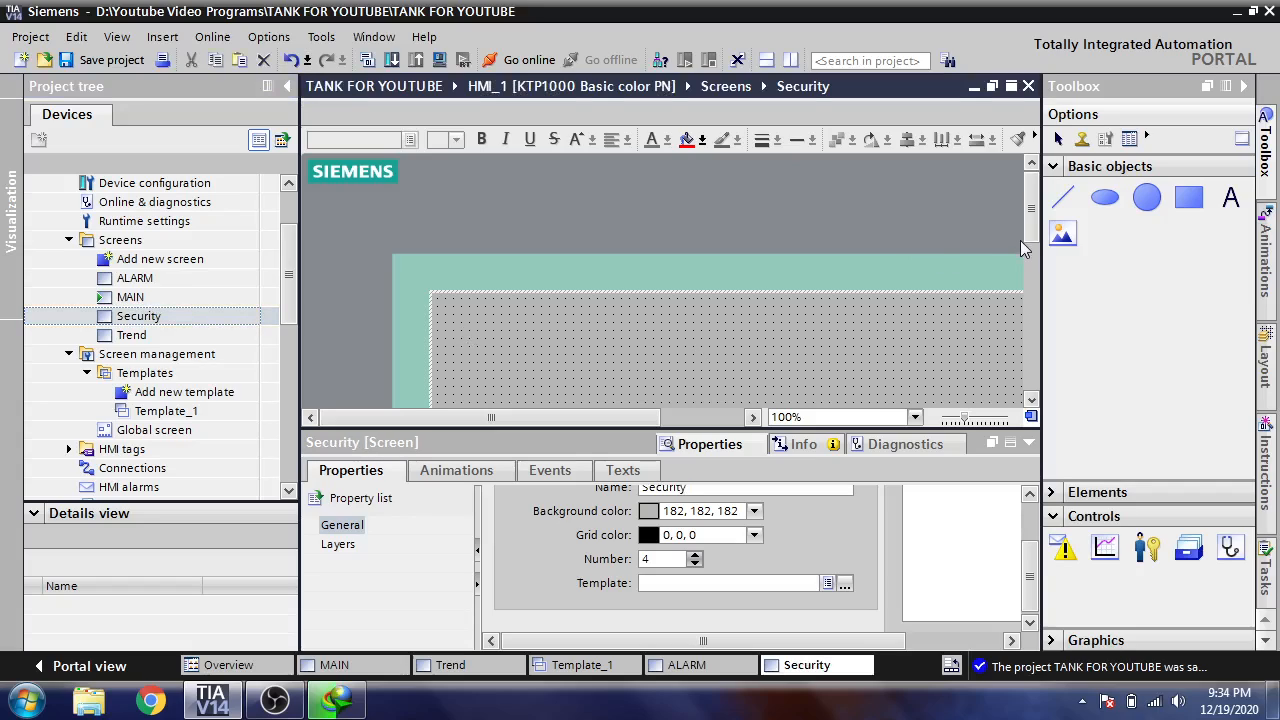
# Assign Template_1 as the template of the Security screen in its general properties and save the project.
pyautogui.moveTo(1021, 240); pyautogui.dragTo(867, 355)
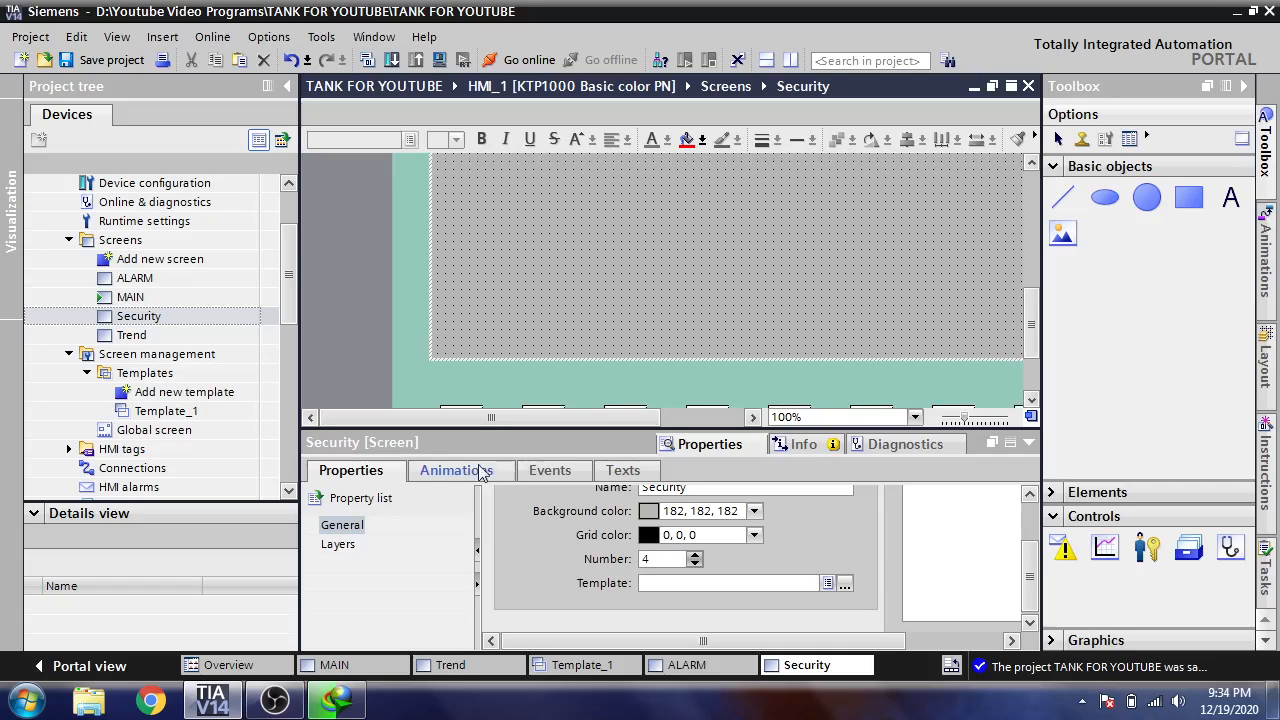
pyautogui.click(845, 584)
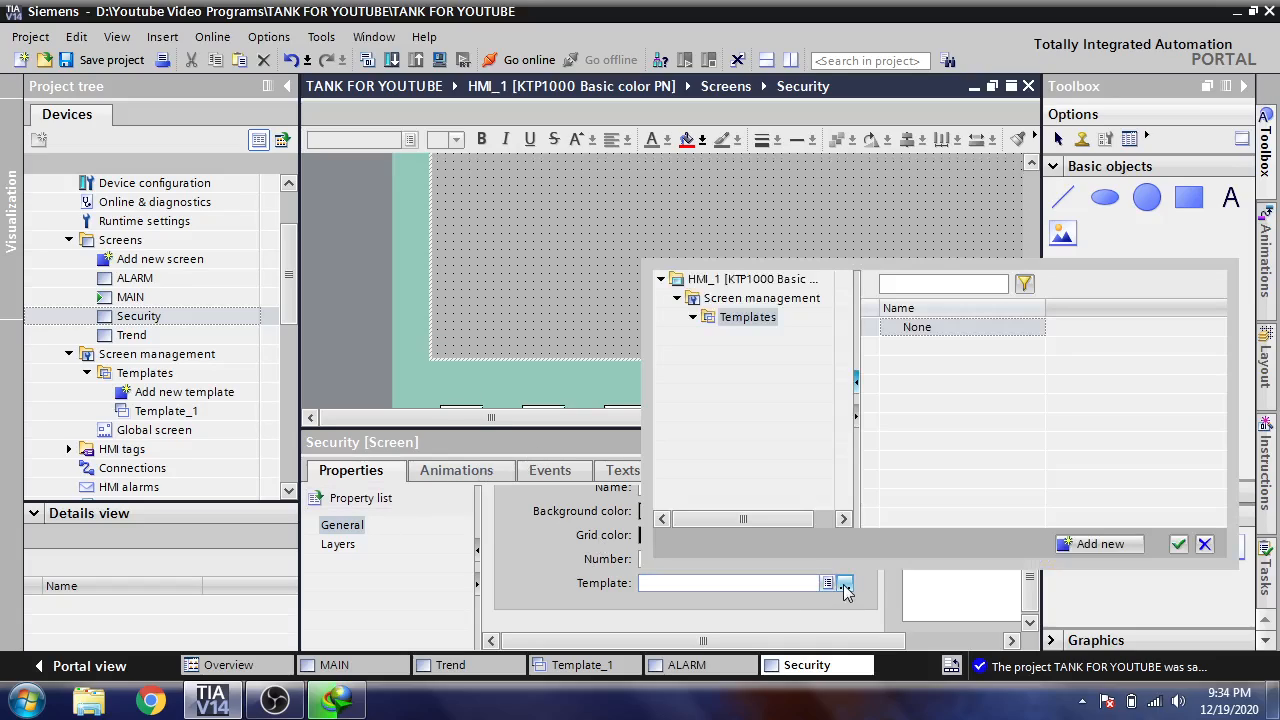
pyautogui.doubleClick(912, 350)
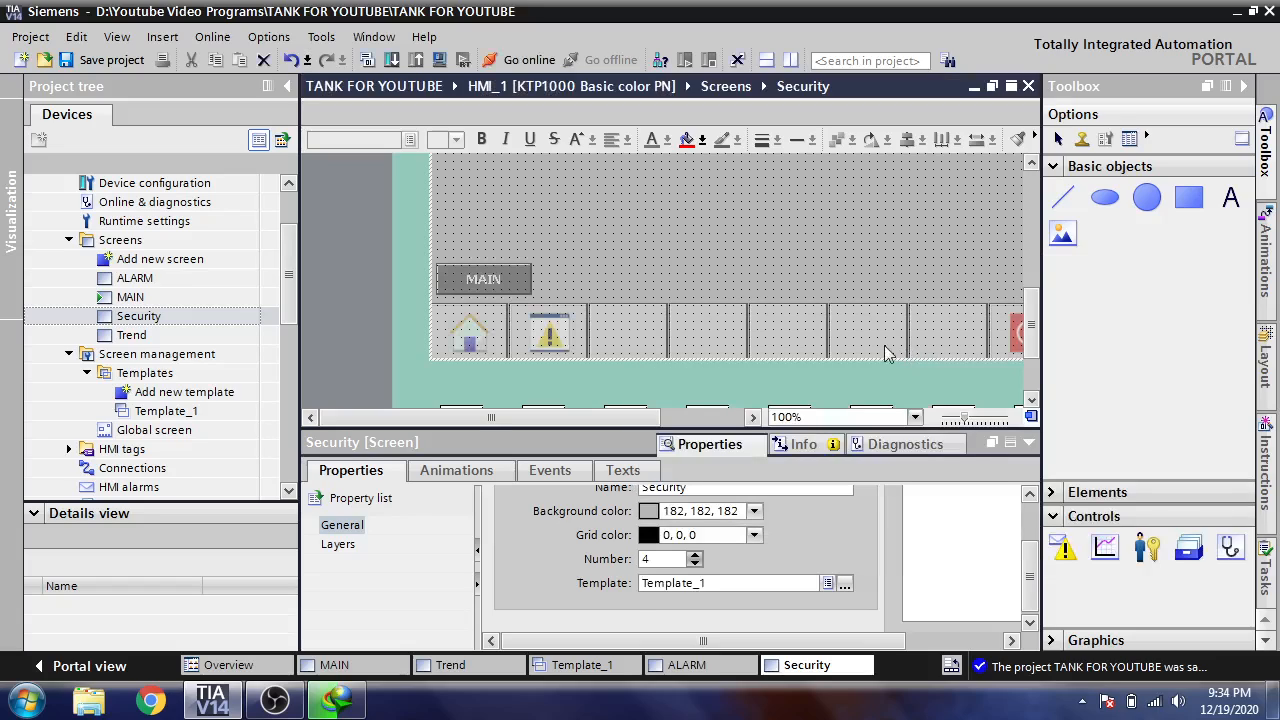
pyautogui.moveTo(1036, 328); pyautogui.dragTo(1033, 230)
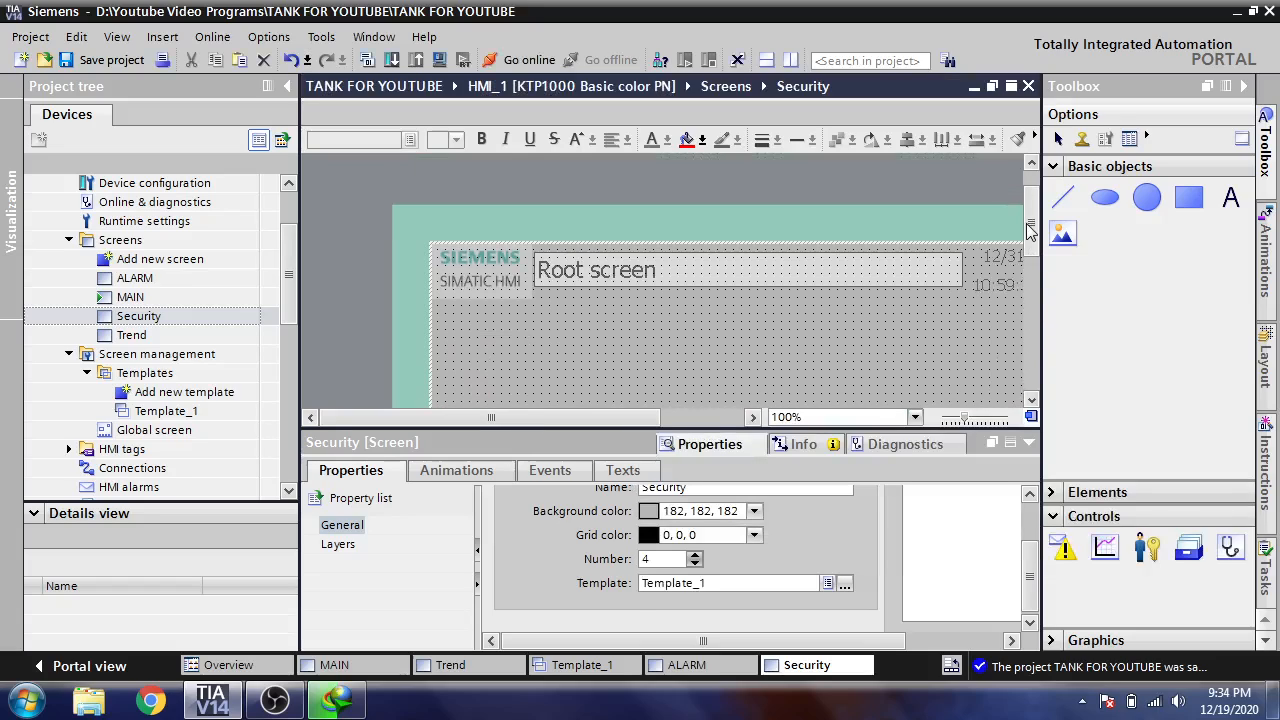
pyautogui.click(100, 62)
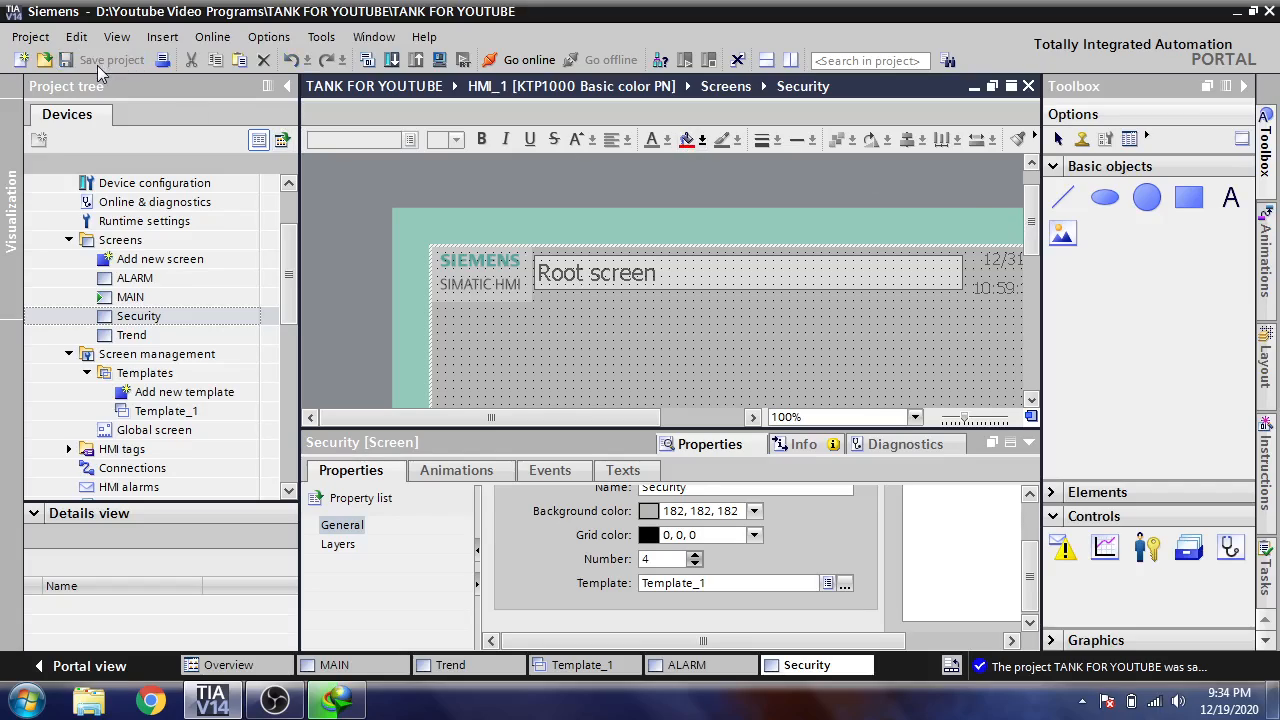
# Open the MAIN screen and check the TREND button and the MAIN button inherited from the template.
pyautogui.doubleClick(138, 300)
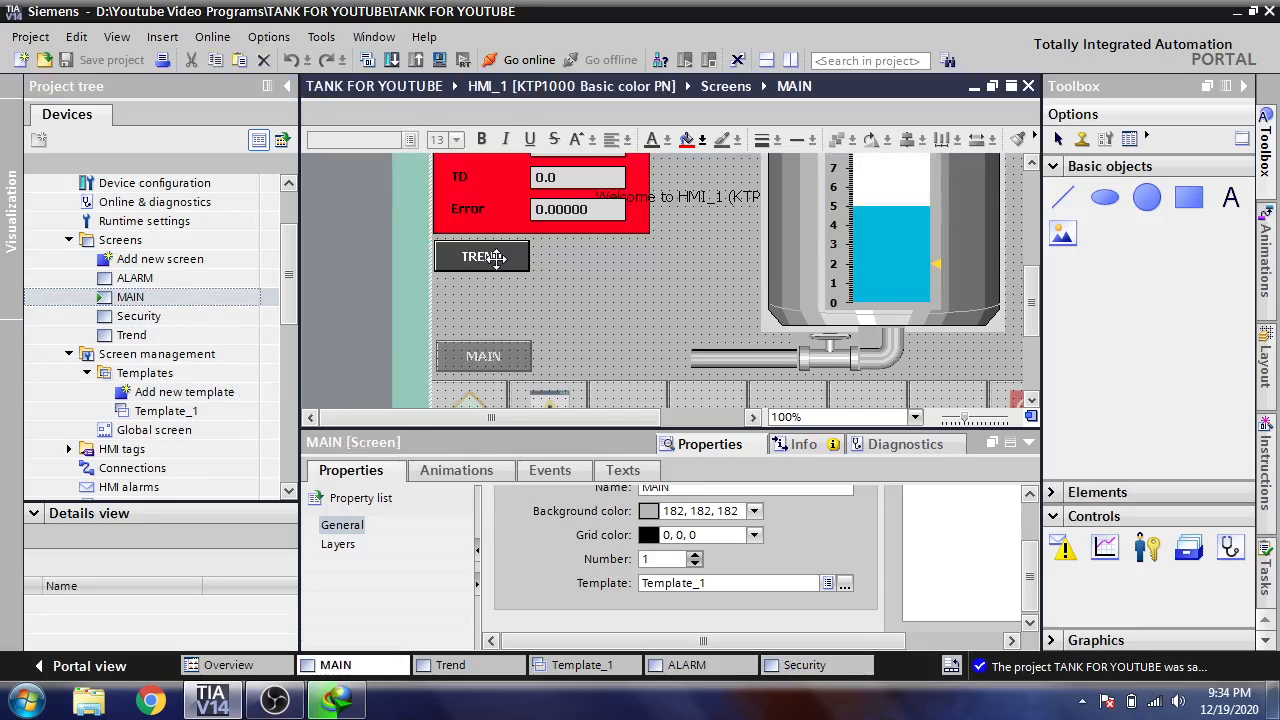
pyautogui.click(488, 257)
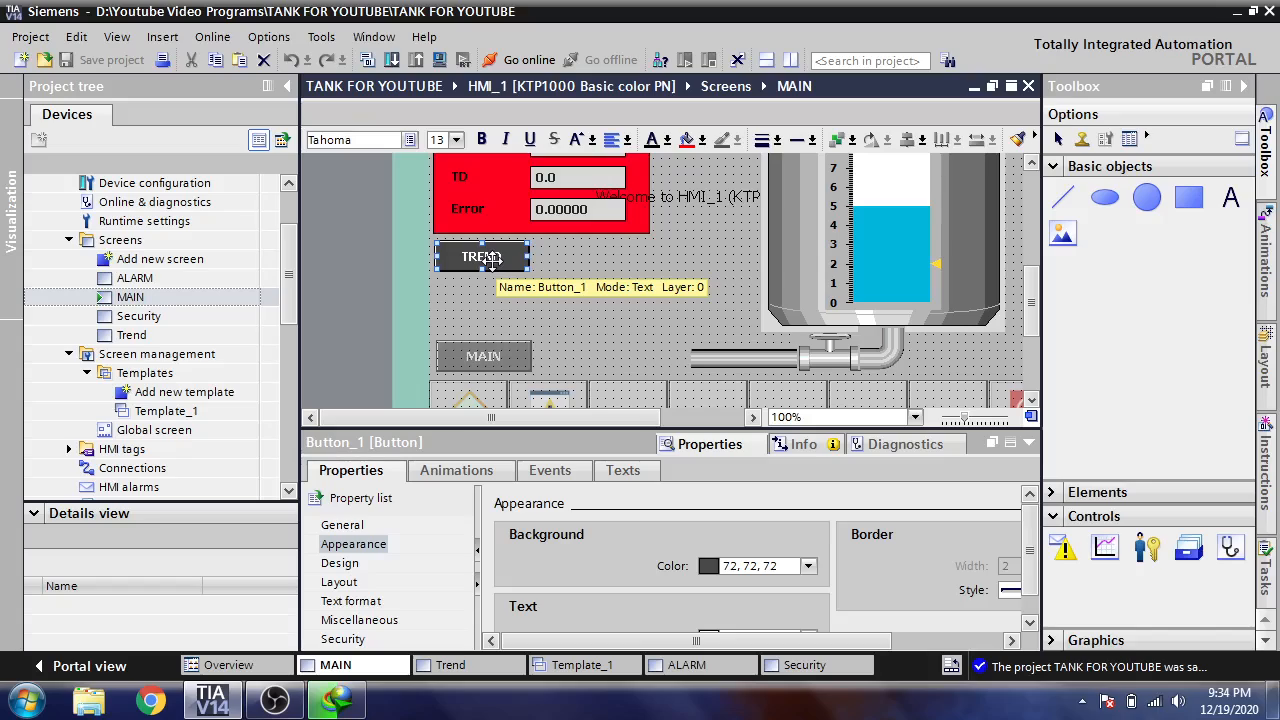
pyautogui.click(500, 360)
pyautogui.click(490, 257)
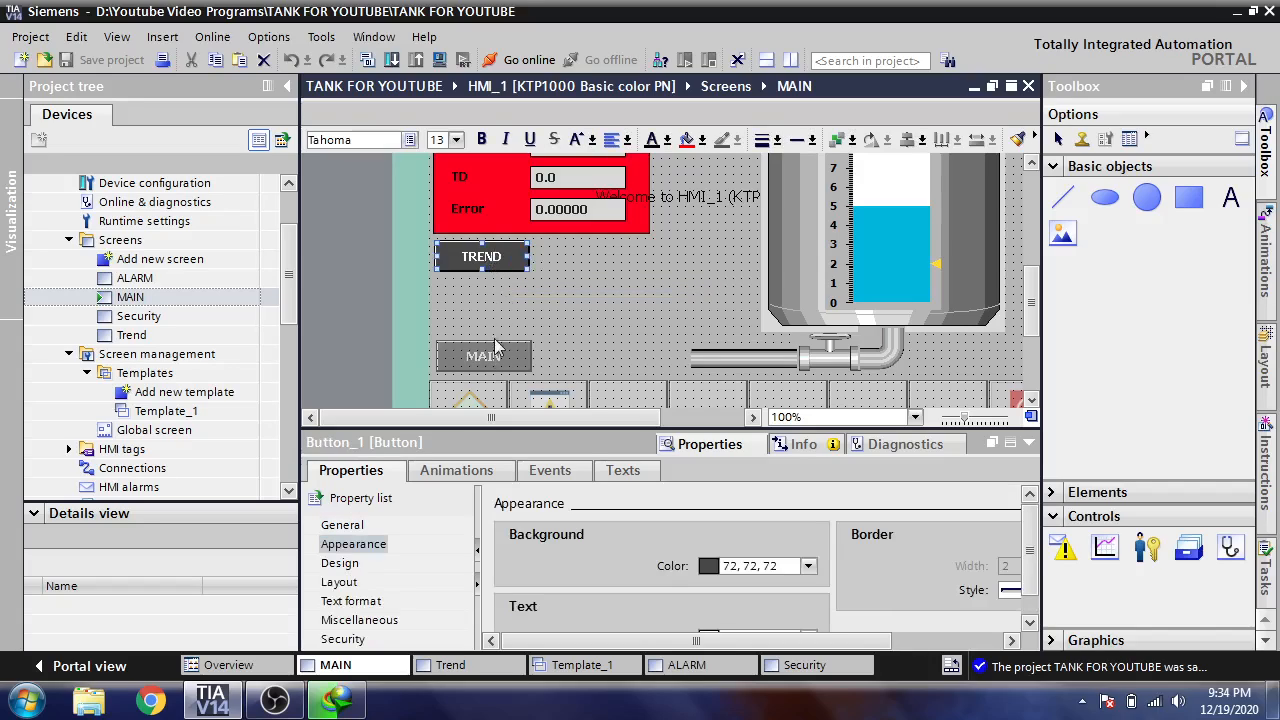
pyautogui.click(497, 350)
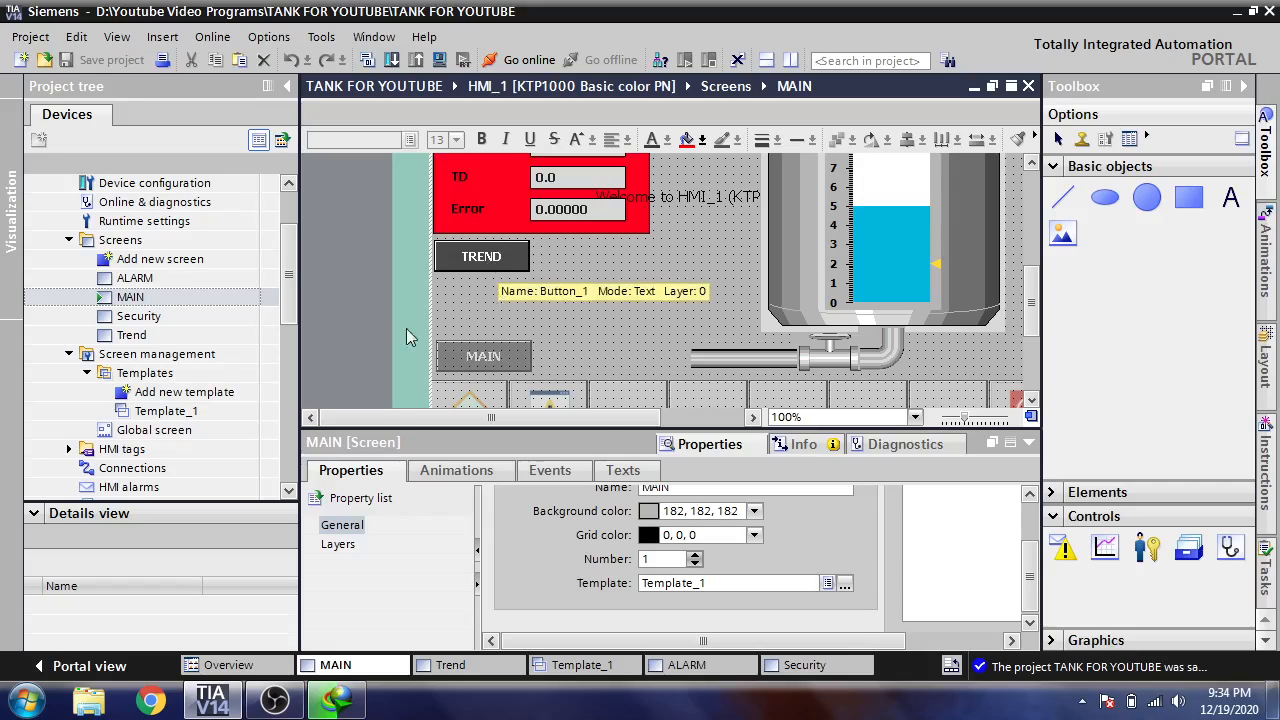
# Delete the ALARM and Security screens from the HMI's screens together.
pyautogui.click(168, 340)
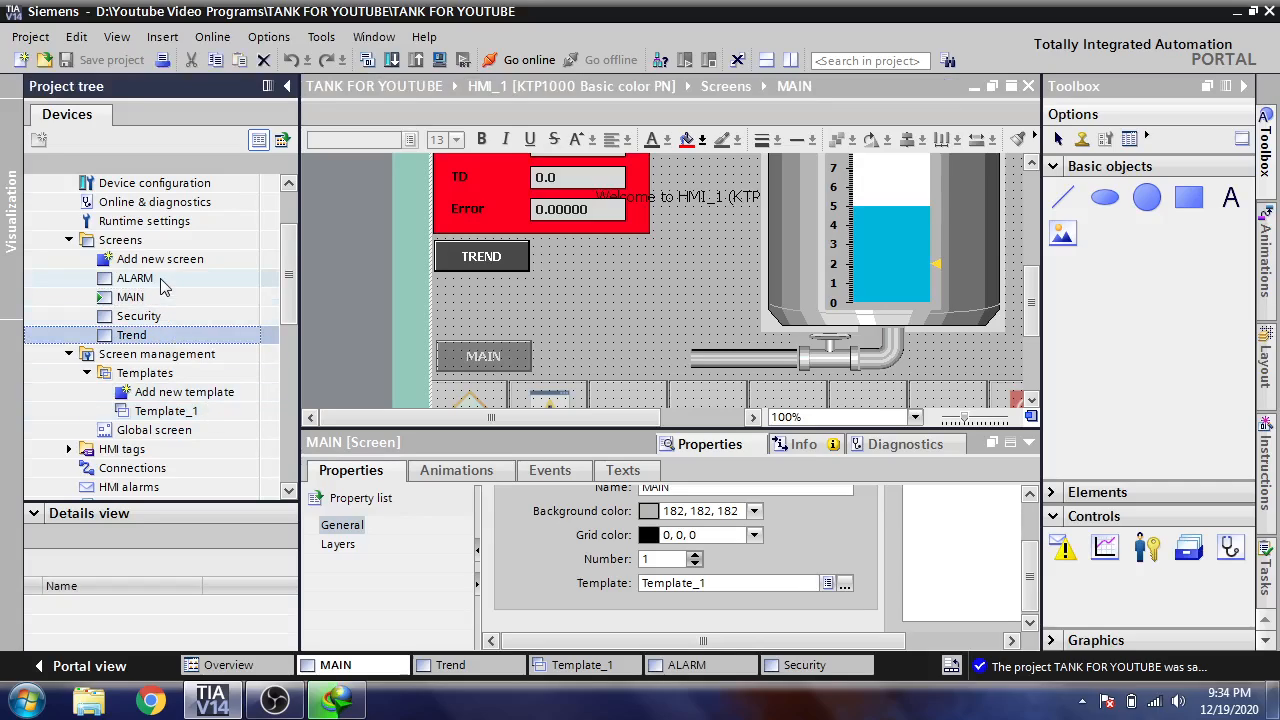
pyautogui.click(152, 318)
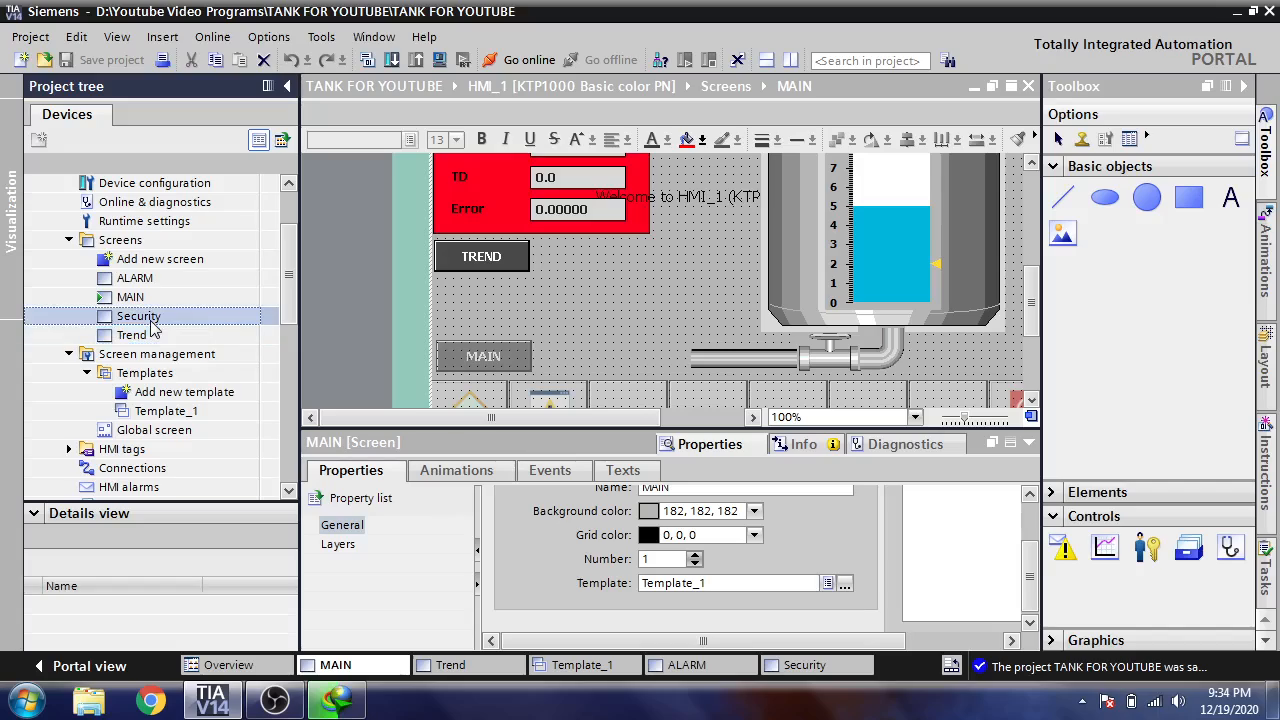
pyautogui.keyDown('ctrl'); pyautogui.click(155, 280); pyautogui.keyUp('ctrl')
pyautogui.rightClick(155, 282)
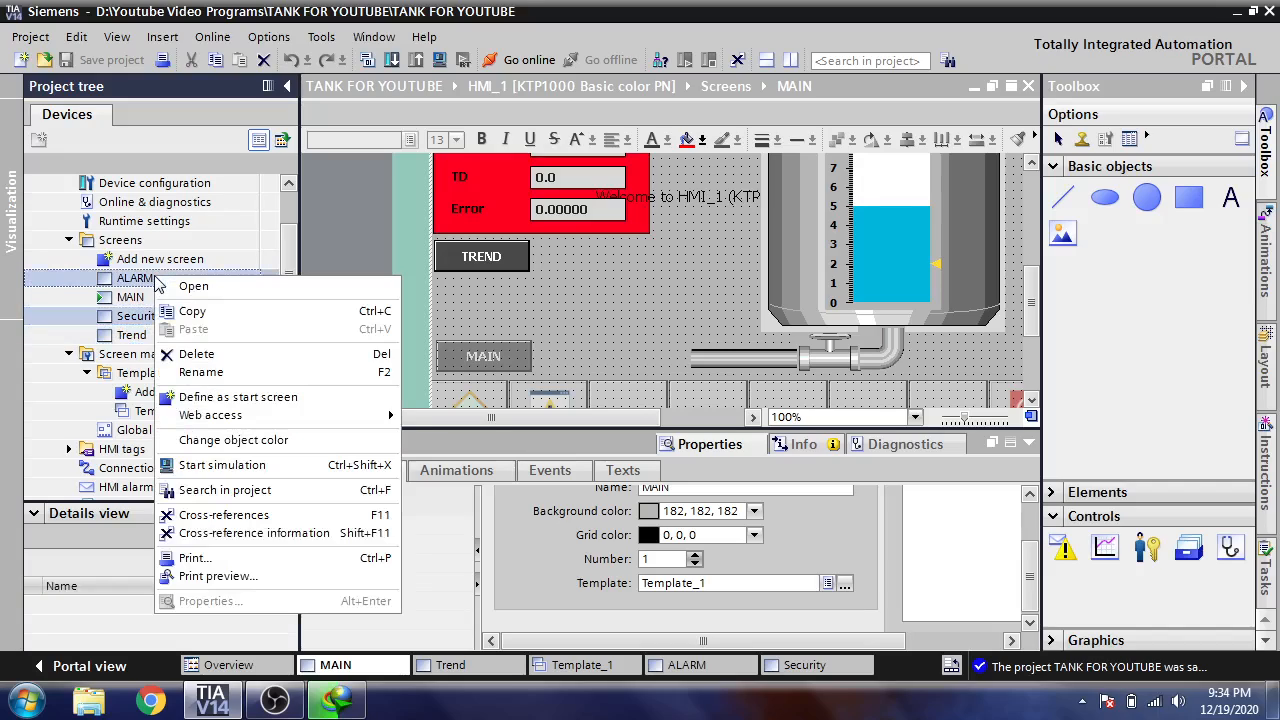
pyautogui.click(205, 354)
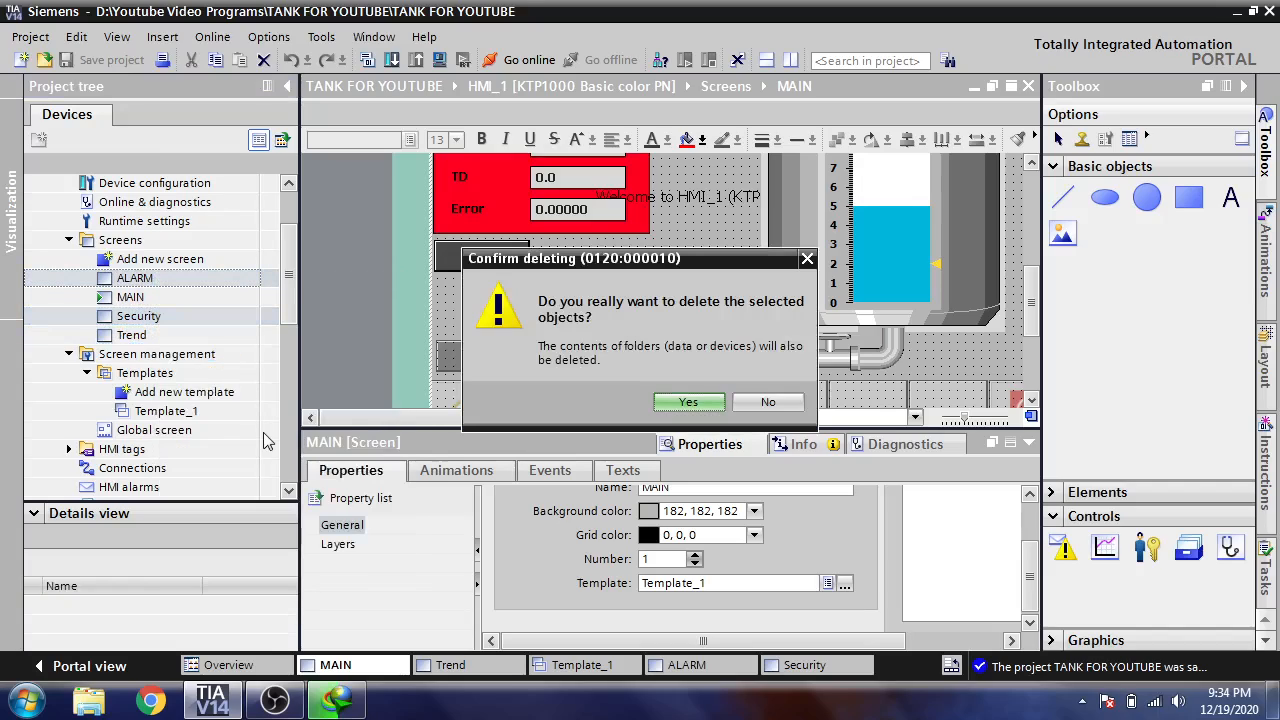
pyautogui.click(686, 403)
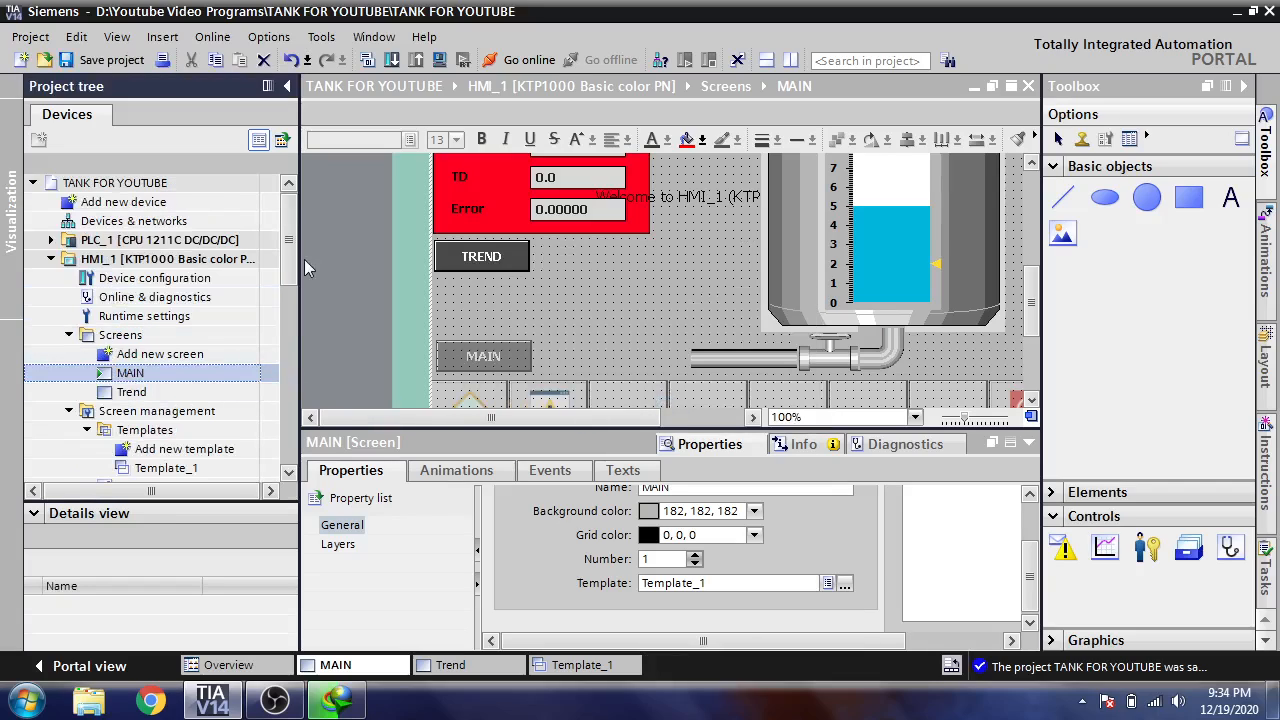
# Open Template_1 and delete the MAIN button above the home icon.
pyautogui.scroll(-2, 285, 315)
pyautogui.doubleClick(188, 336)
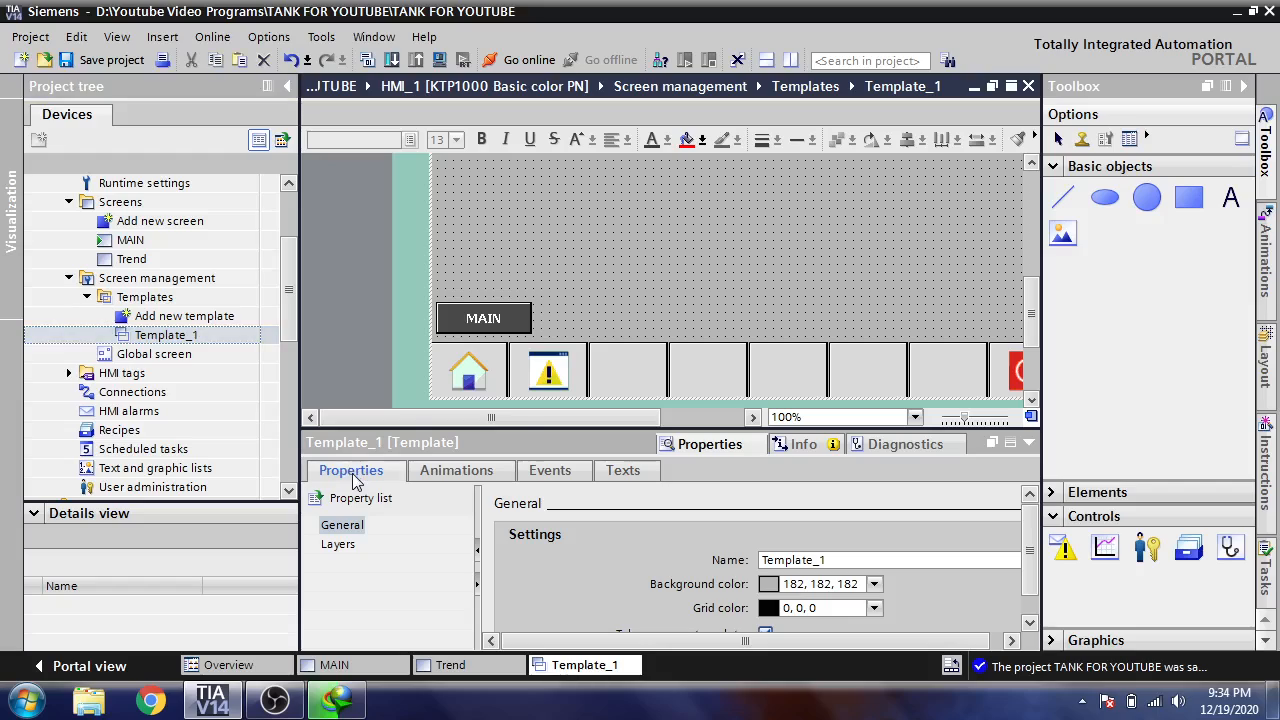
pyautogui.click(489, 324)
pyautogui.rightClick(491, 326)
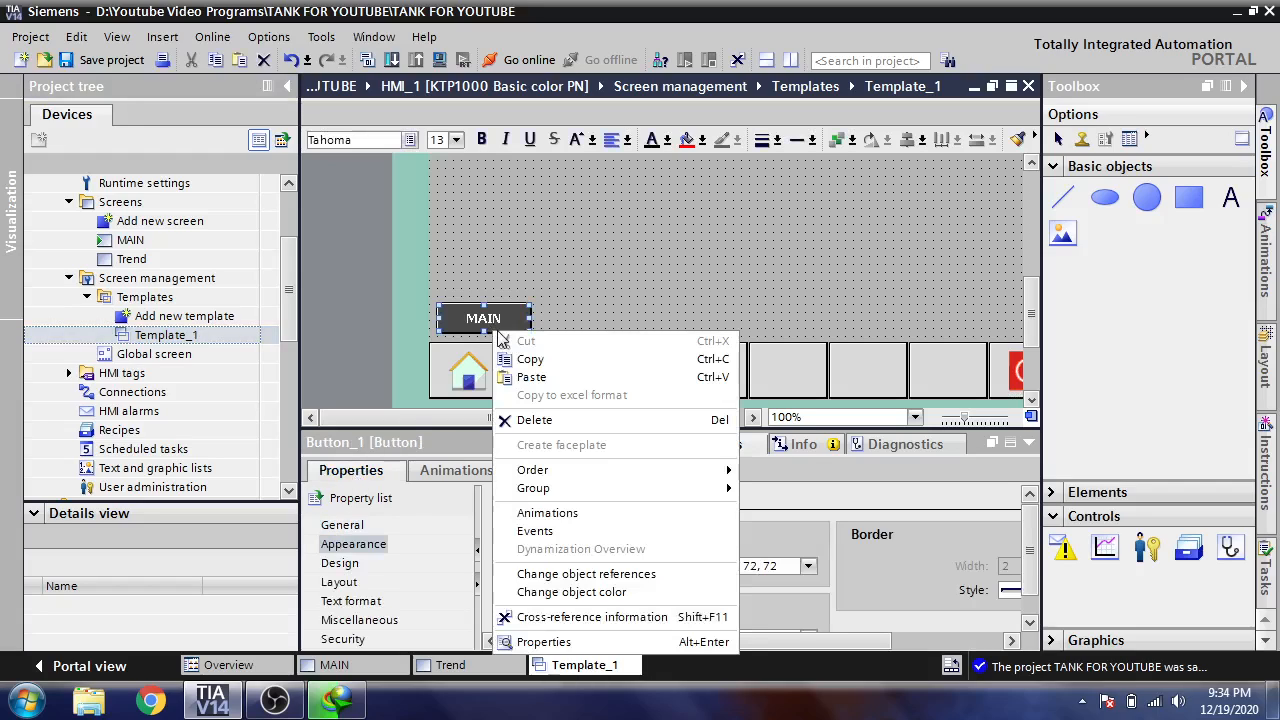
pyautogui.click(533, 416)
# Add a new template with the copied MAIN button pasted into its lower-left corner above F1, and save the project.
pyautogui.click(180, 316)
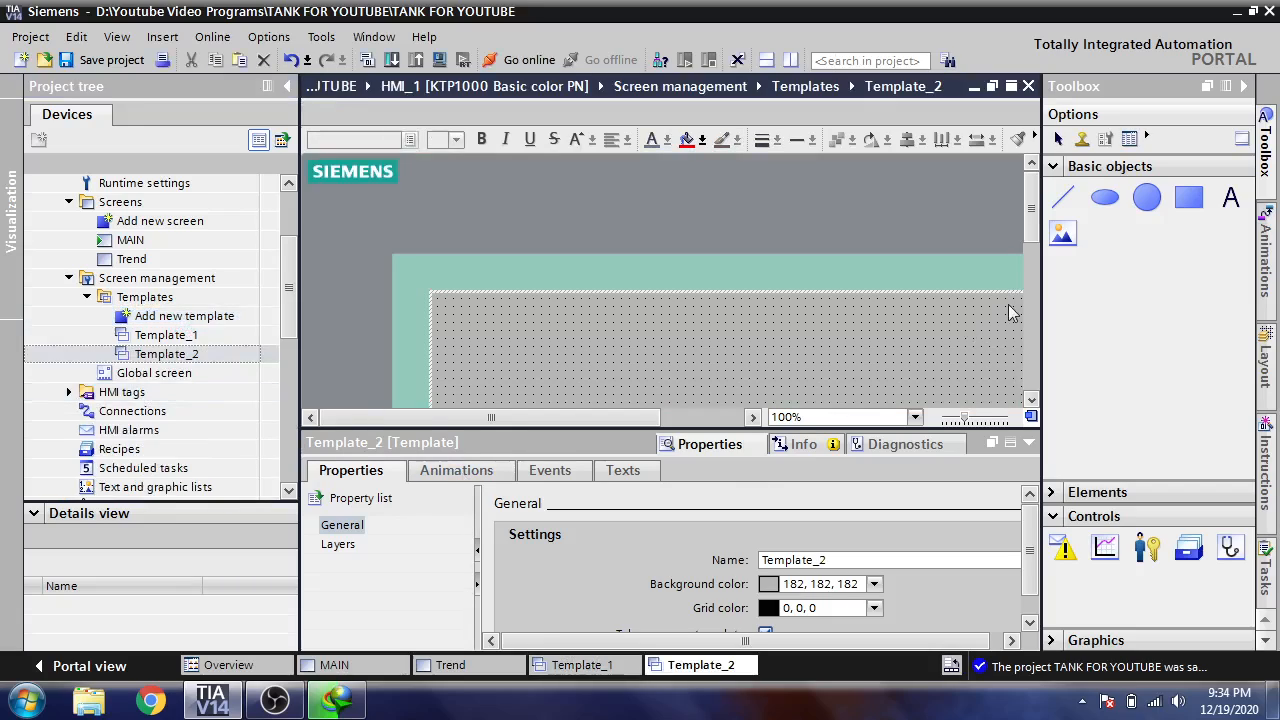
pyautogui.scroll(-5, 1010, 313)
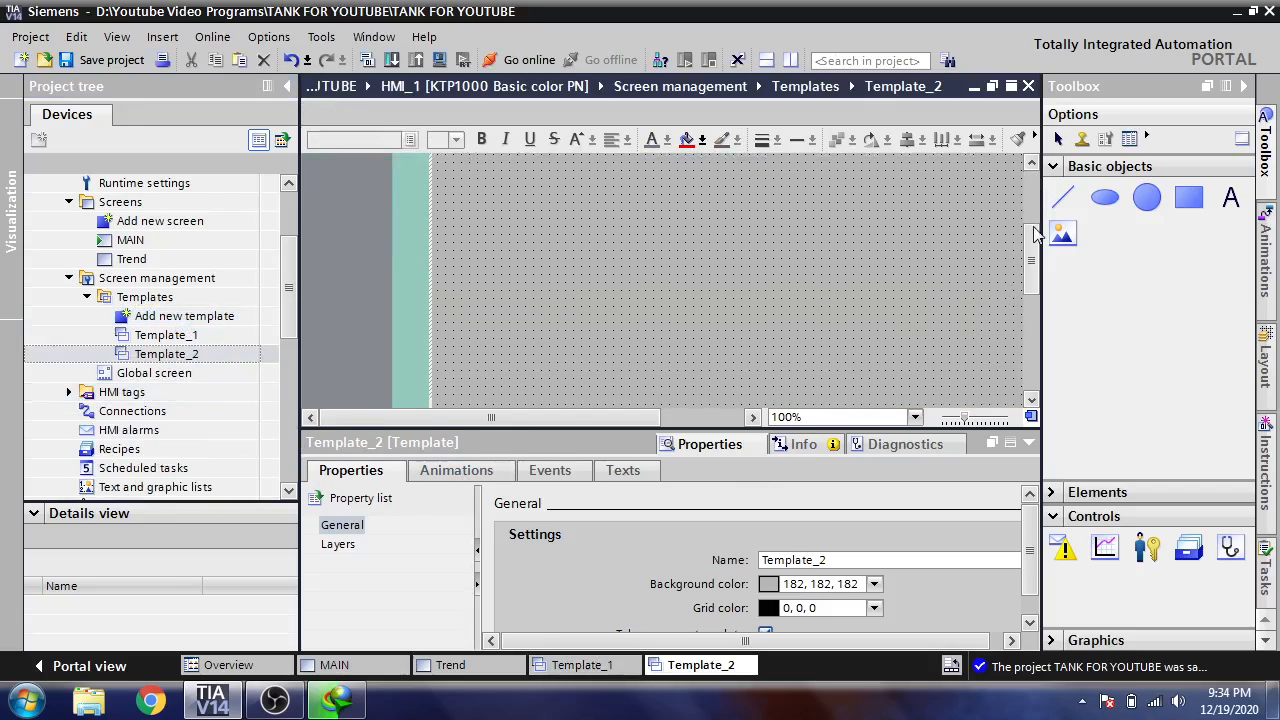
pyautogui.rightClick(487, 252)
pyautogui.click(510, 277)
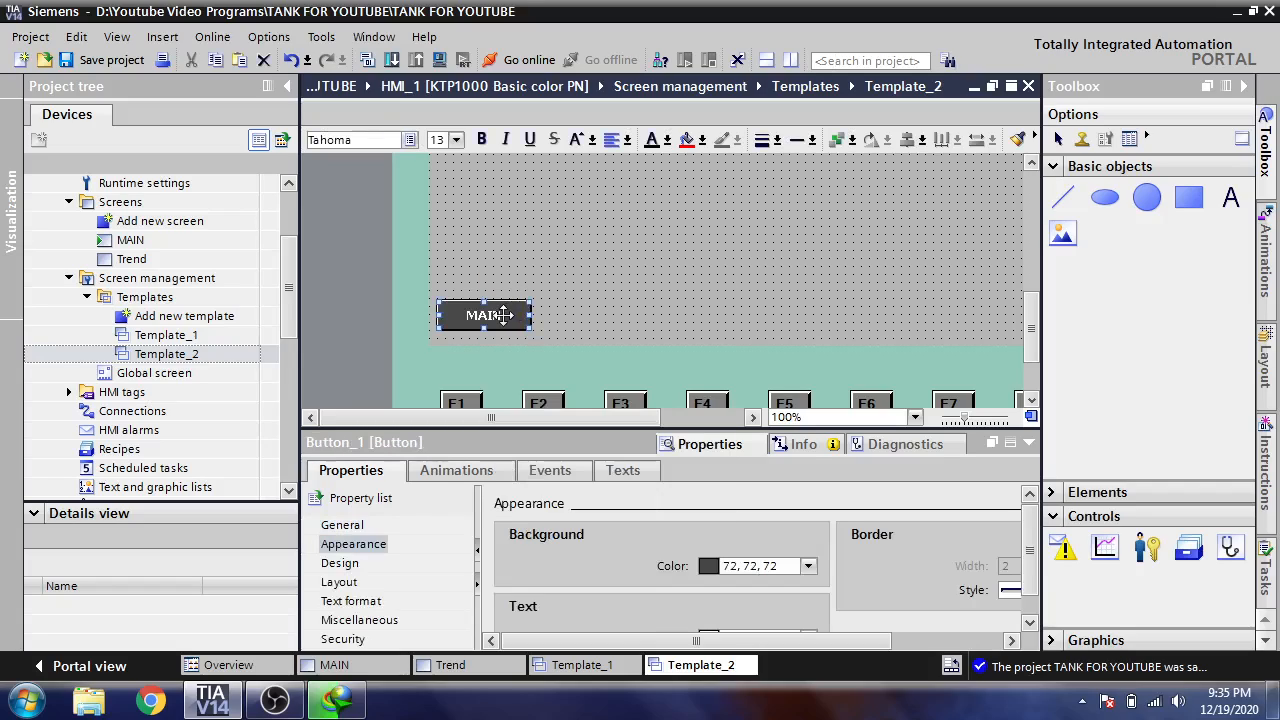
pyautogui.click(585, 314)
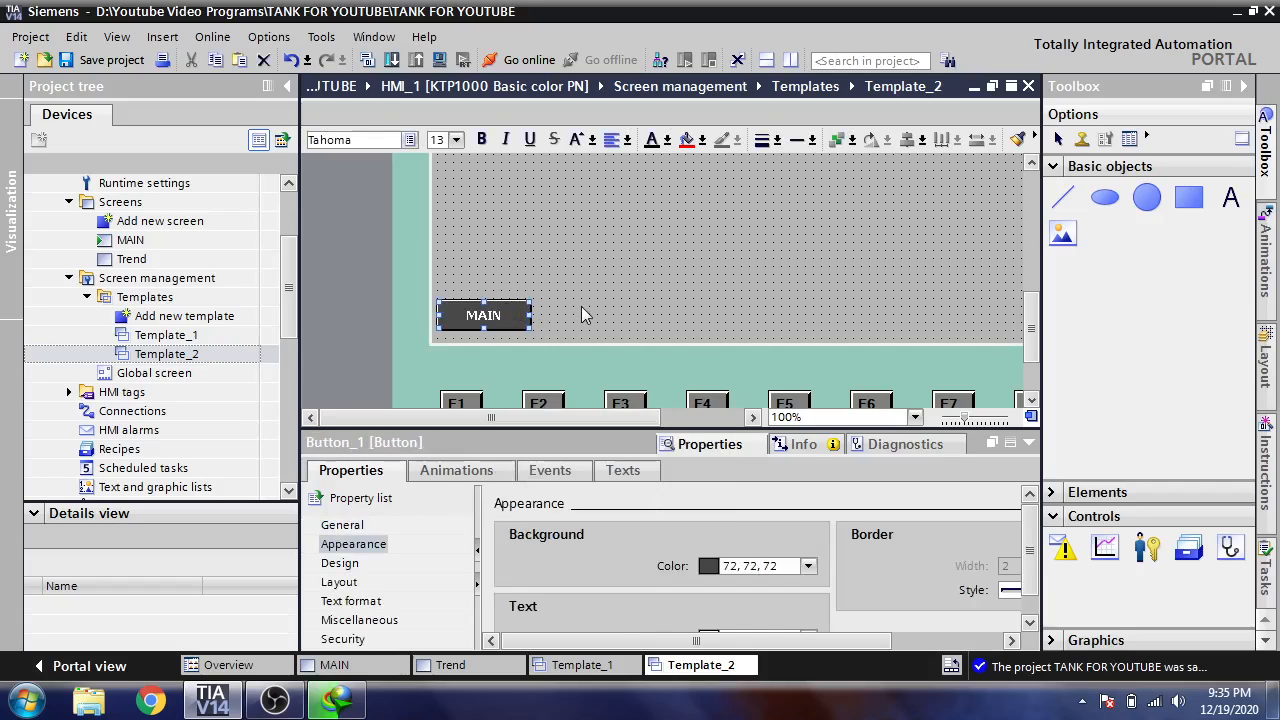
pyautogui.click(140, 62)
# Add a new HMI screen and rename it Security.
pyautogui.scroll(2, 190, 260)
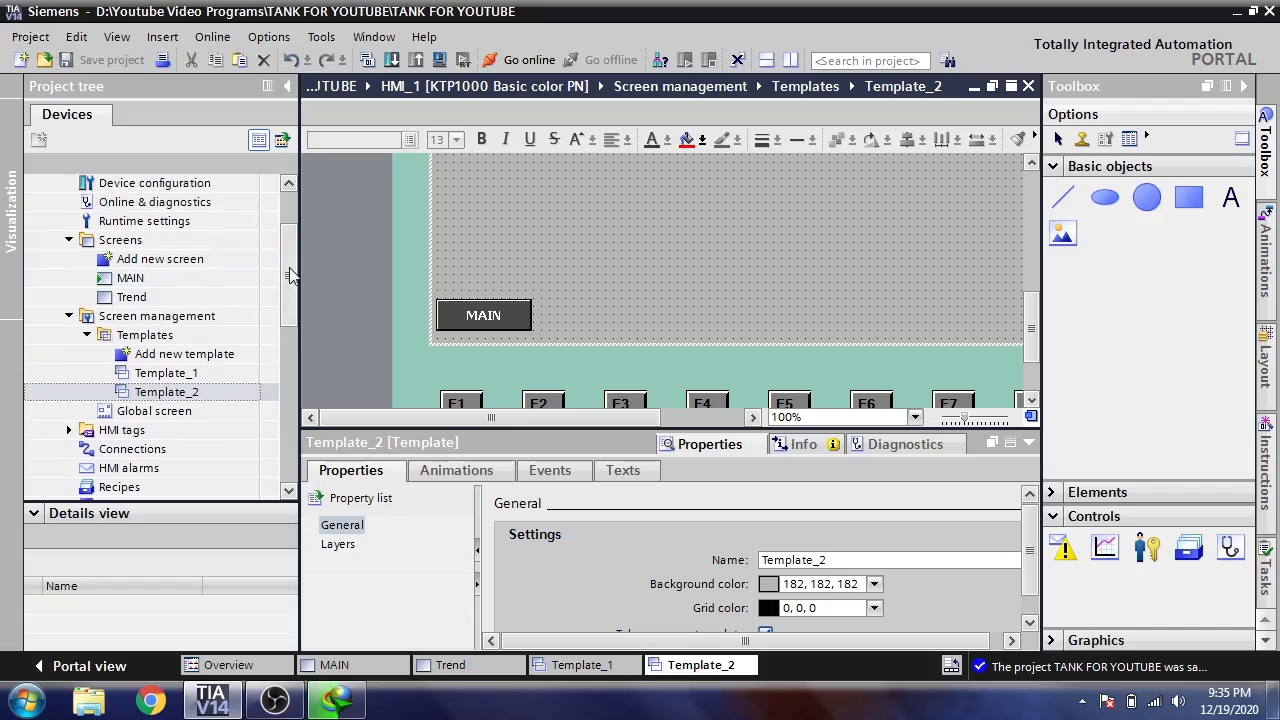
pyautogui.doubleClick(187, 262)
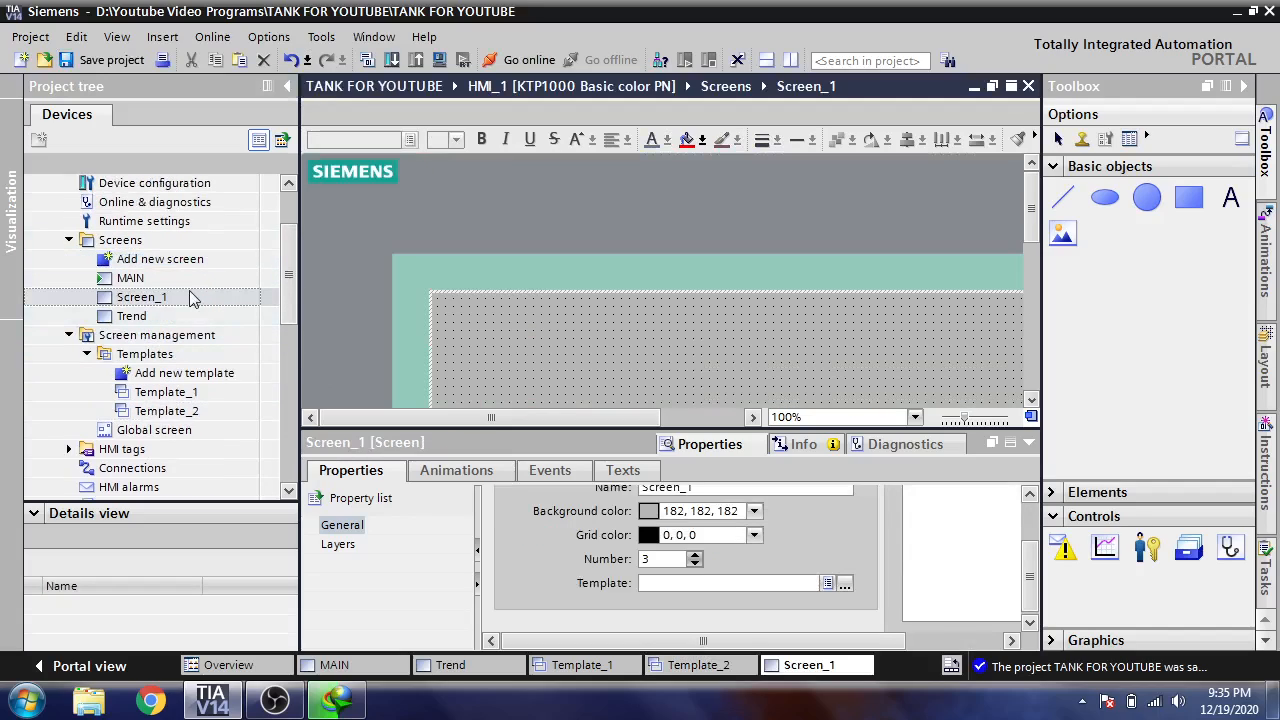
pyautogui.click(189, 300)
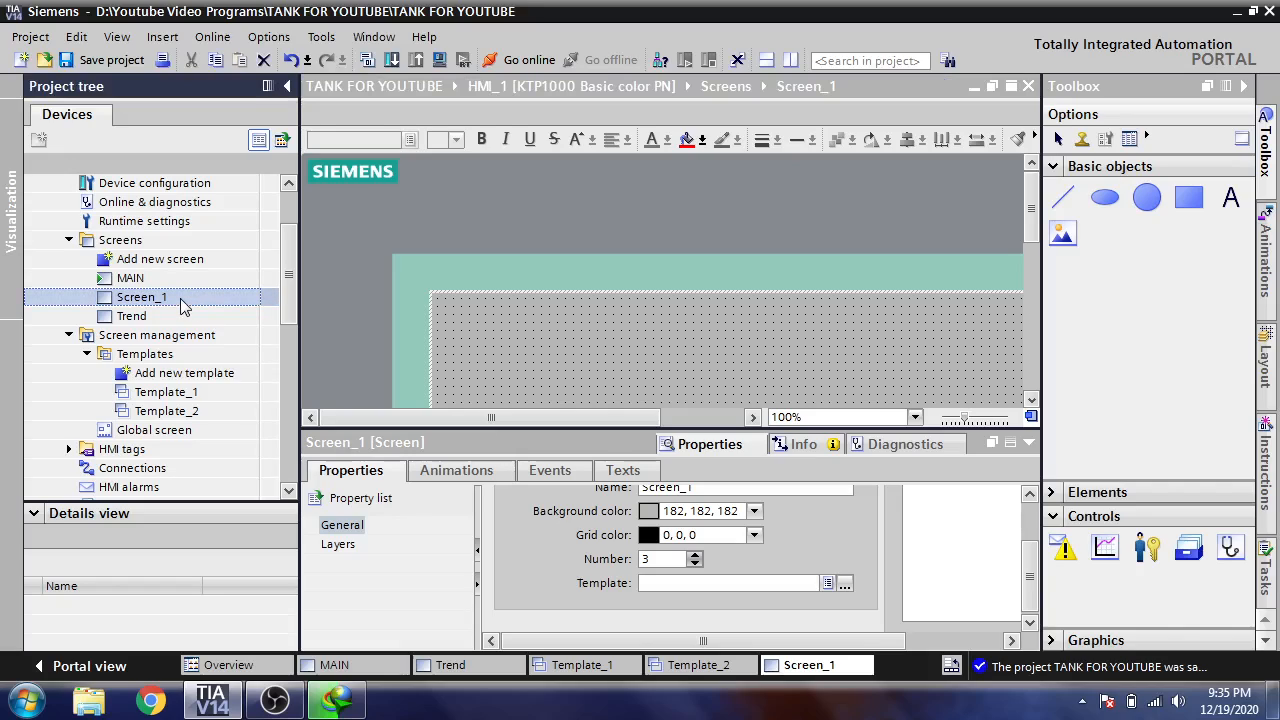
pyautogui.rightClick(182, 302)
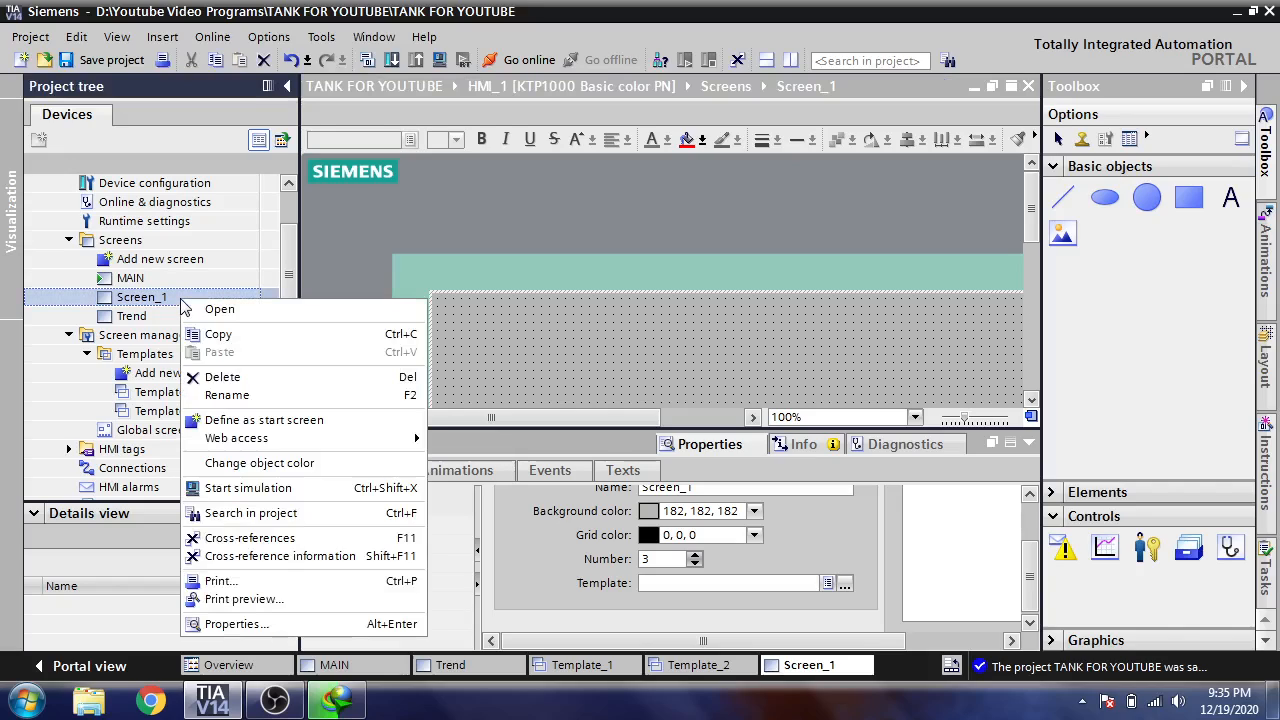
pyautogui.click(265, 398)
pyautogui.write('Security')
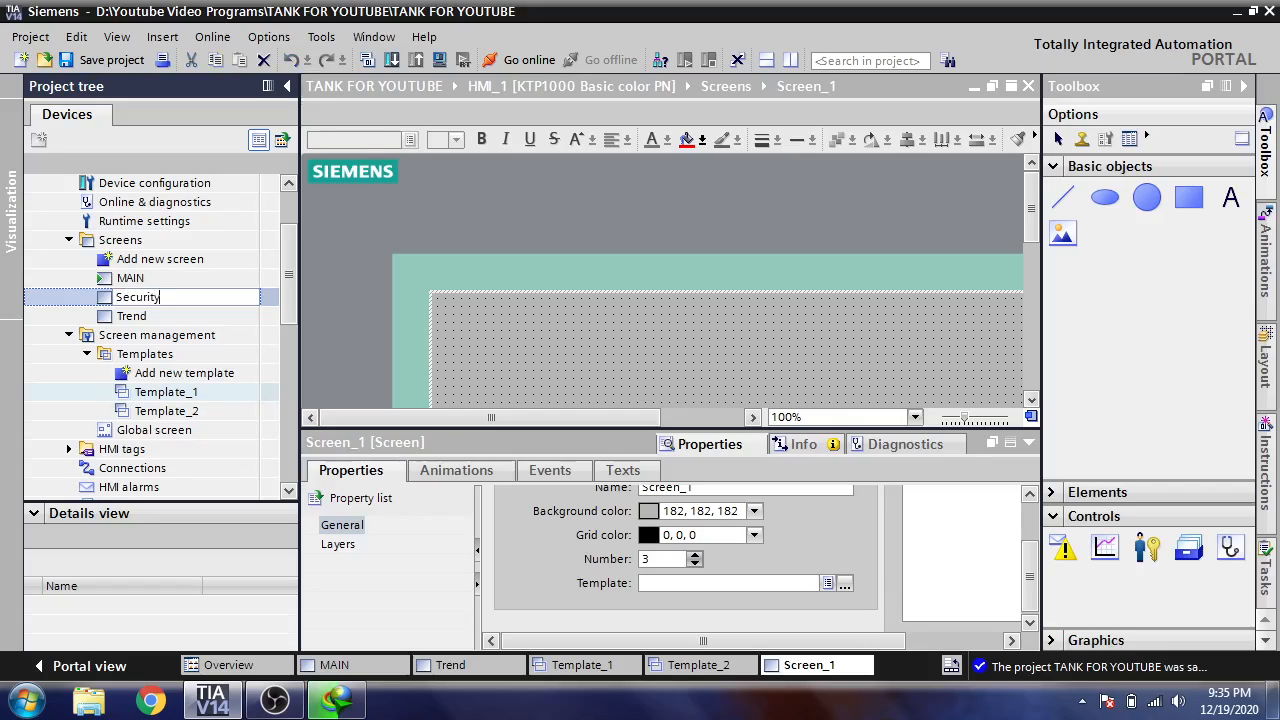
pyautogui.click(200, 260)
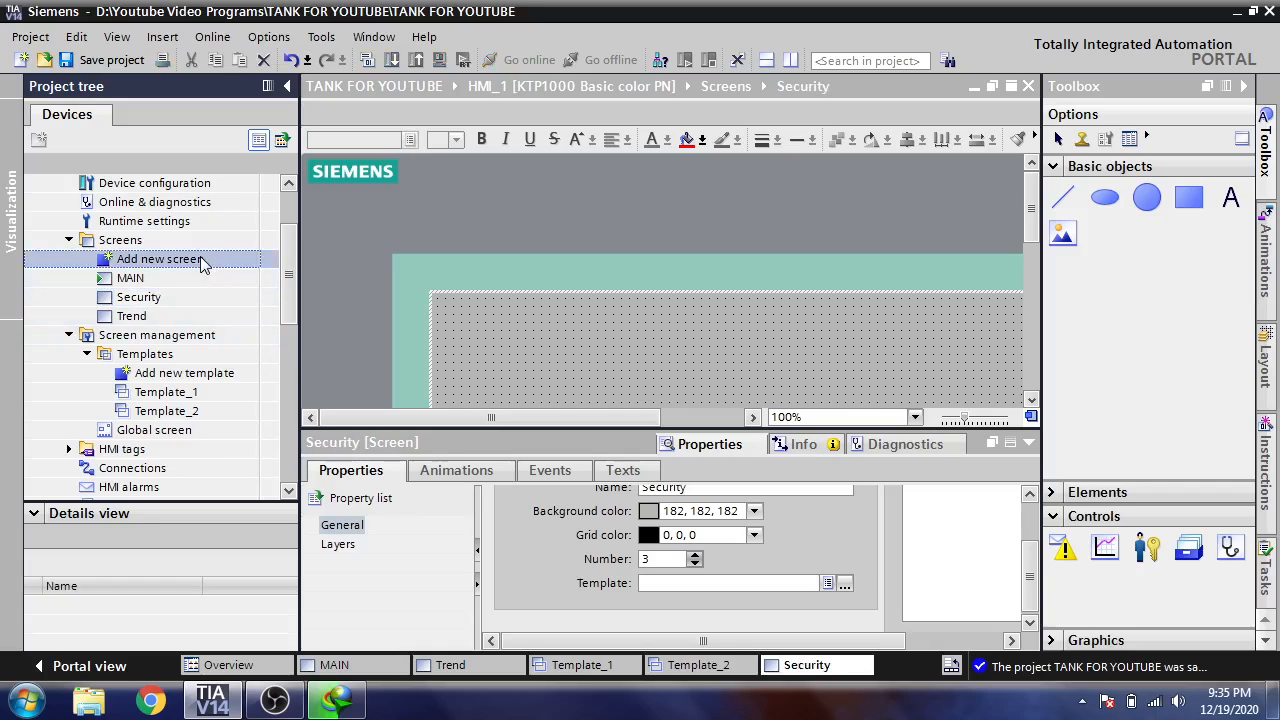
# Add another HMI screen and rename it Alarms.
pyautogui.doubleClick(200, 260)
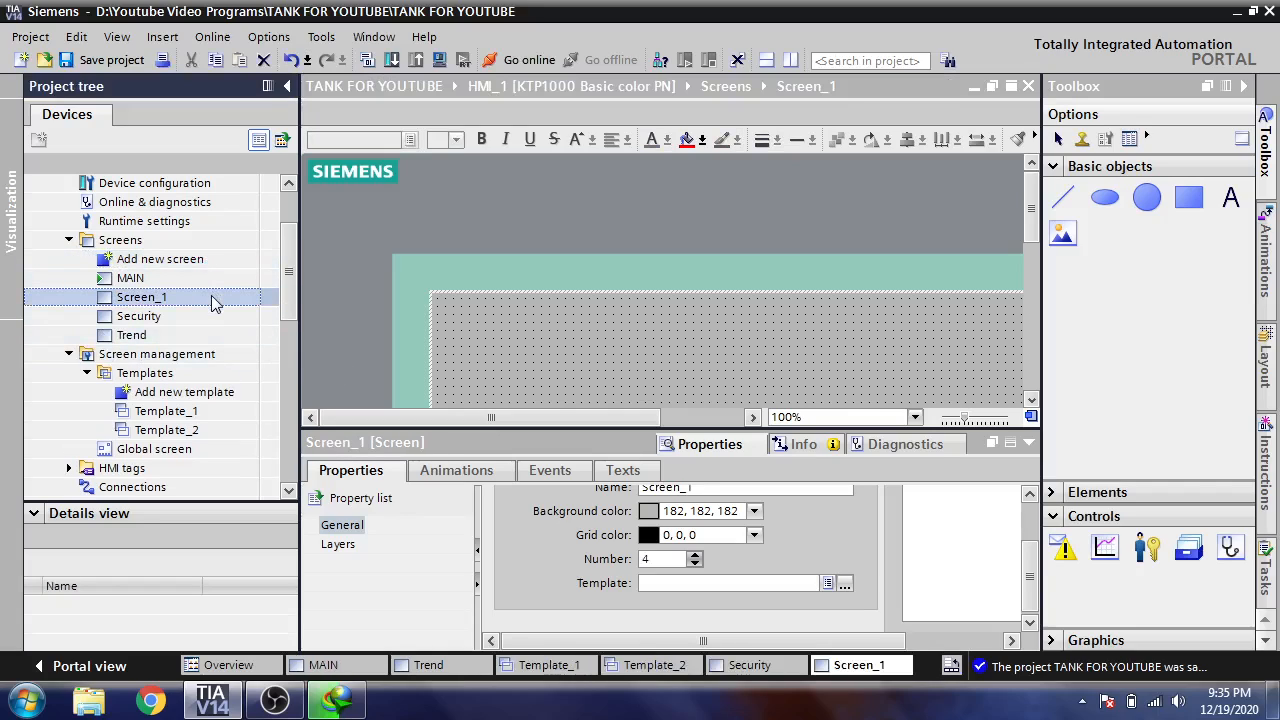
pyautogui.rightClick(212, 303)
pyautogui.click(268, 392)
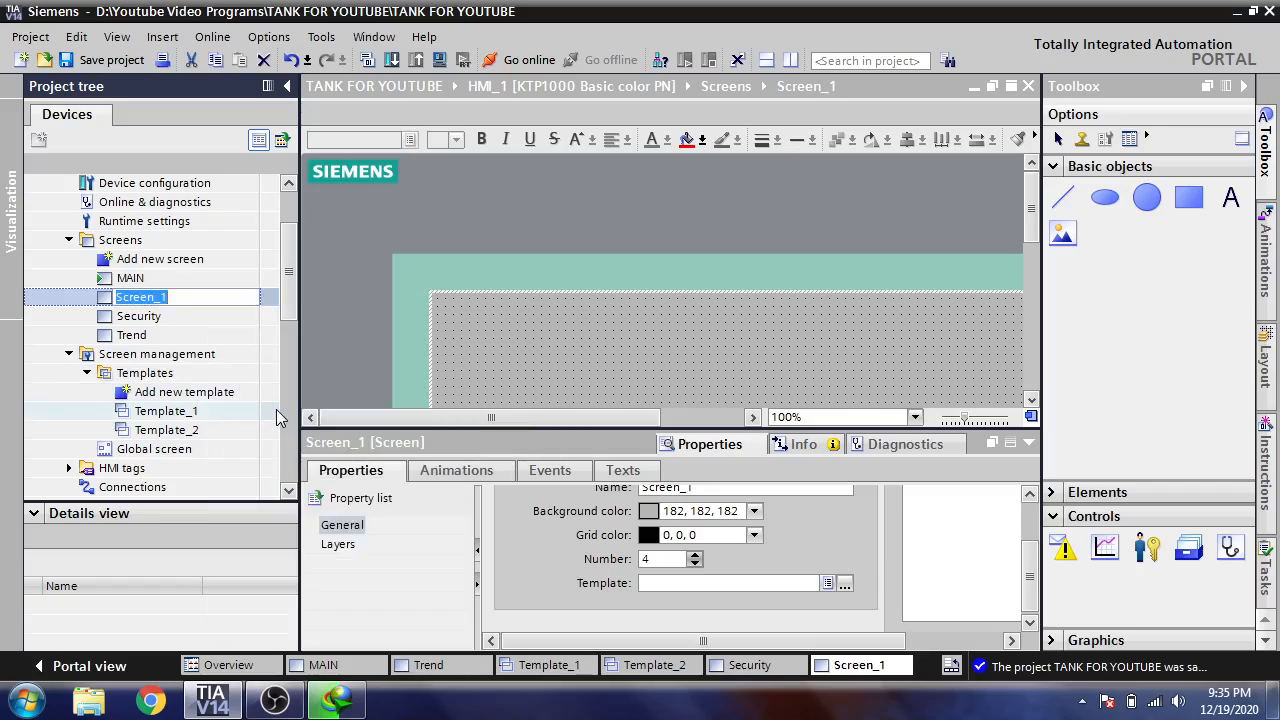
pyautogui.write('Al')
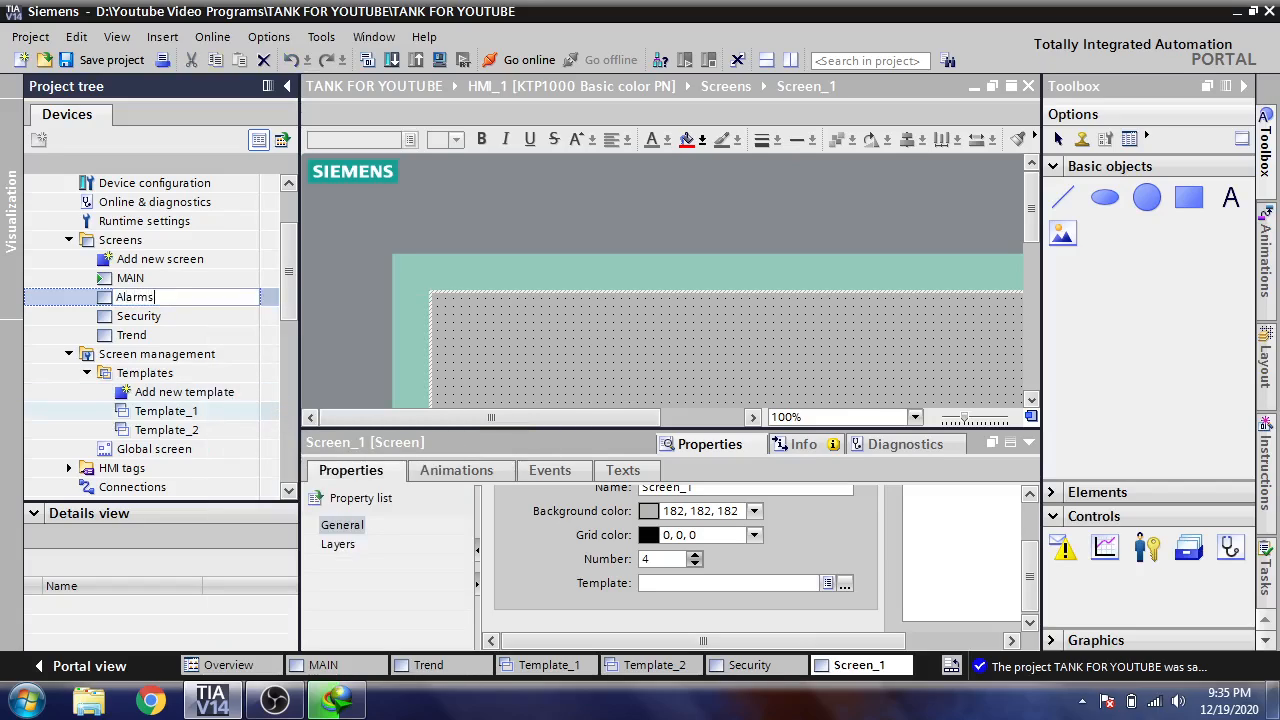
pyautogui.write('arms')
pyautogui.press('Return')
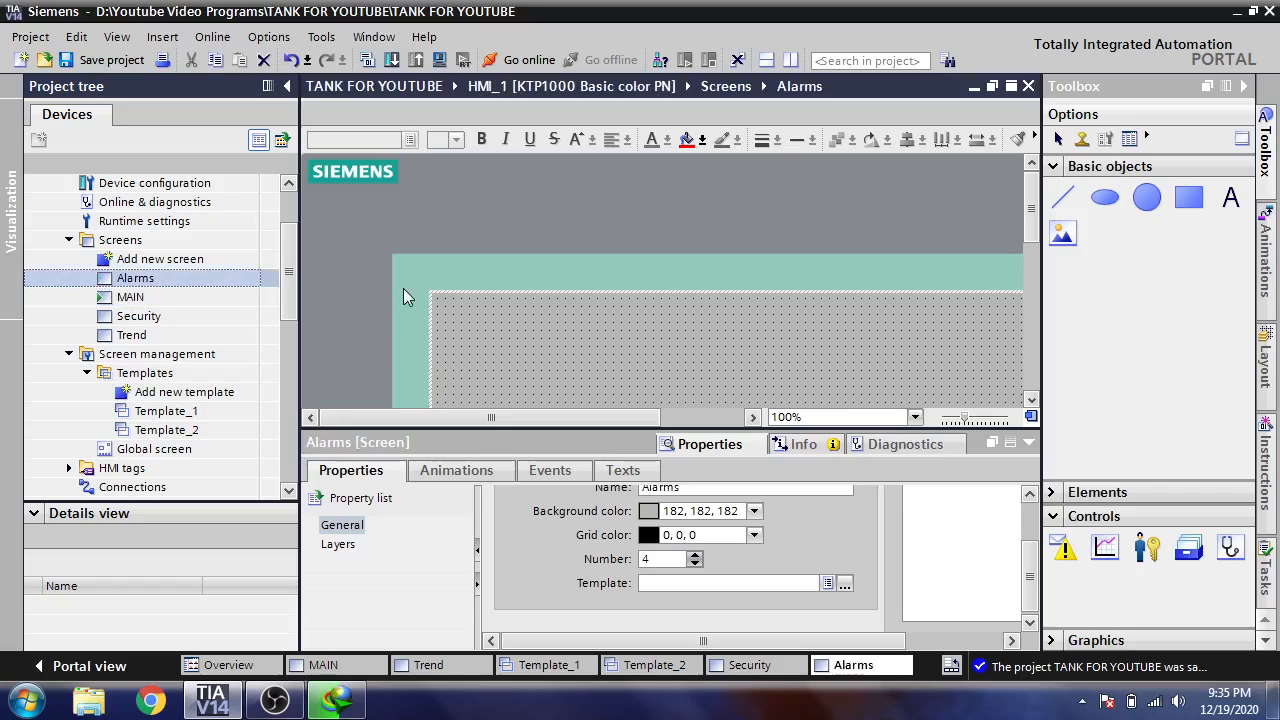
# Assign Template_2 as the template of the Alarms screen in its general properties.
pyautogui.scroll(-3, 1025, 260)
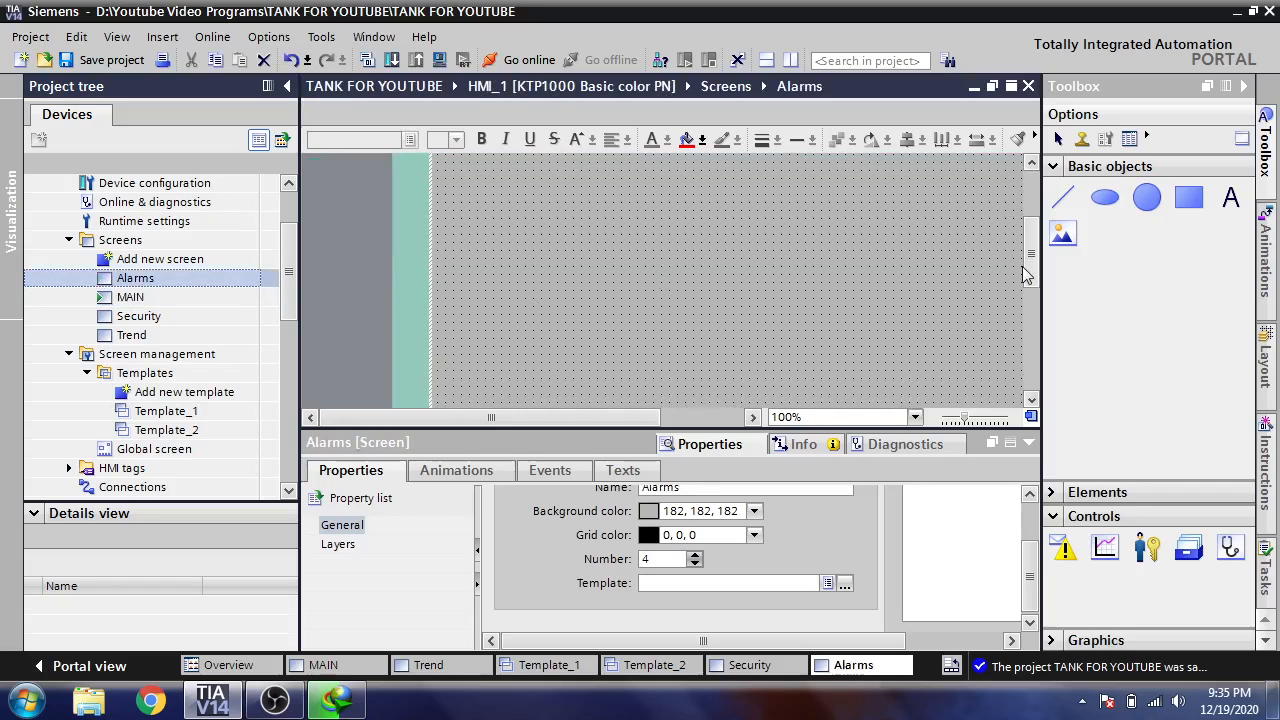
pyautogui.scroll(-3, 1017, 322)
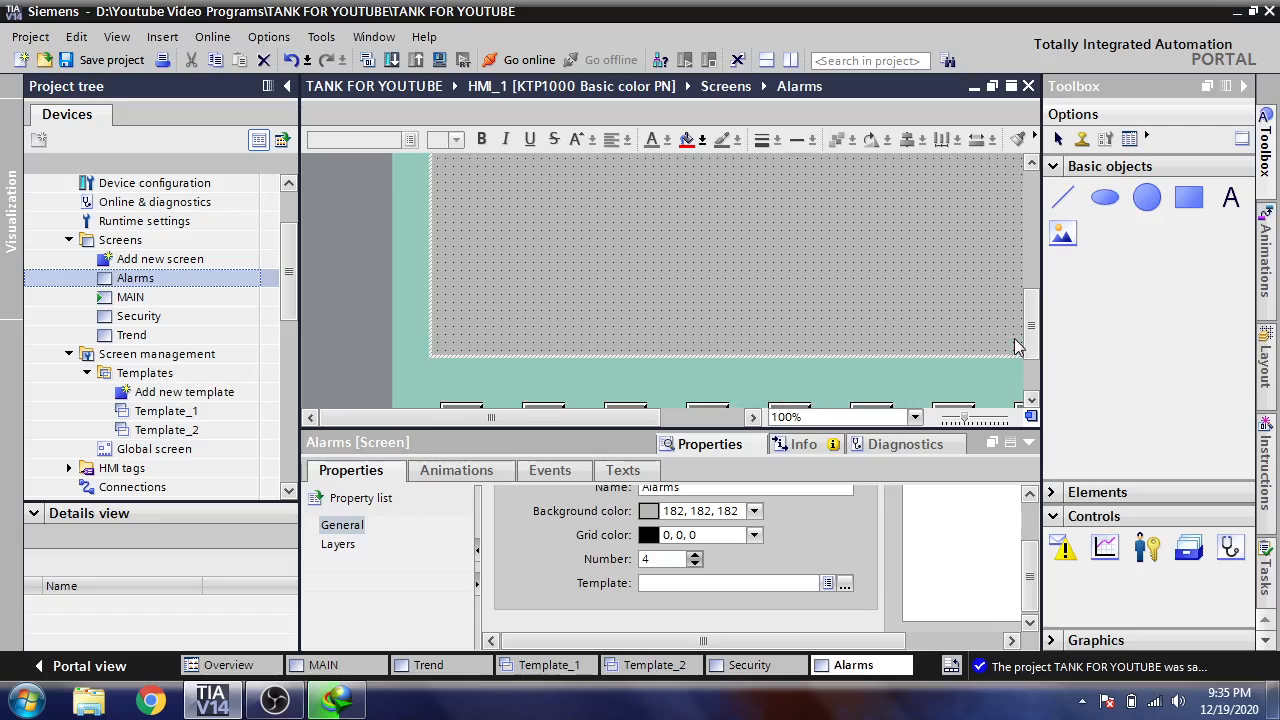
pyautogui.click(845, 584)
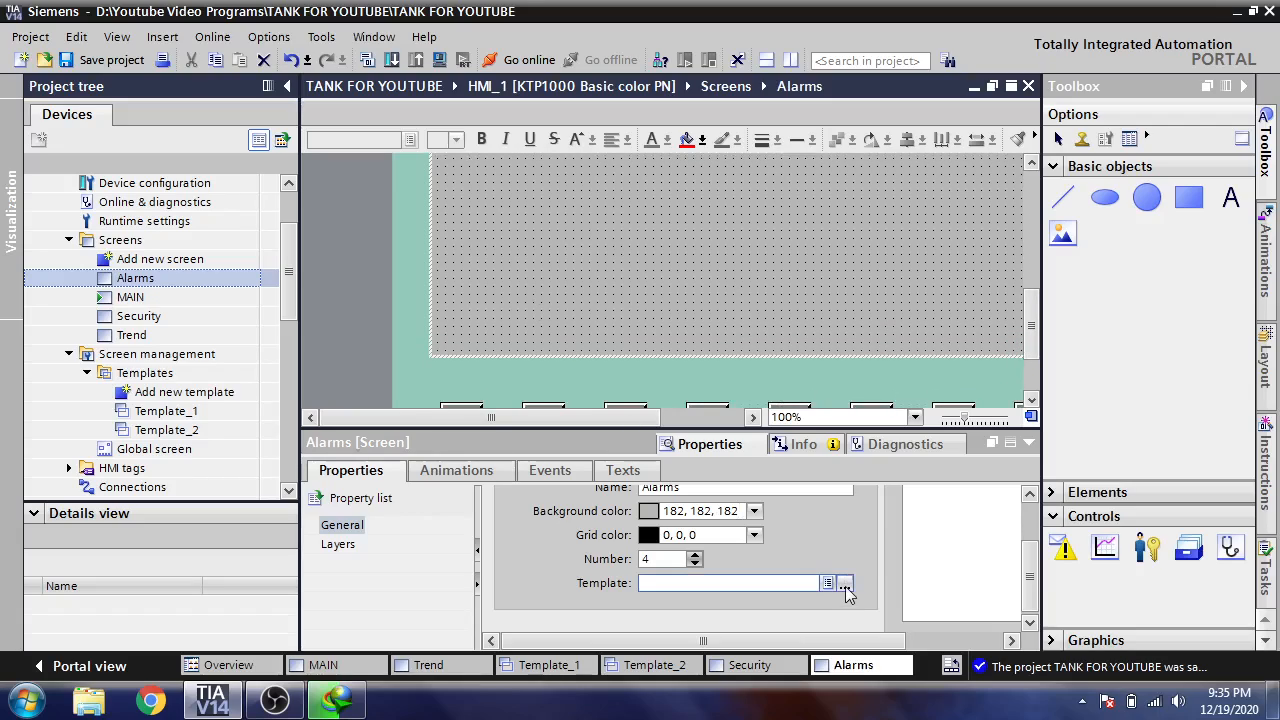
pyautogui.doubleClick(899, 370)
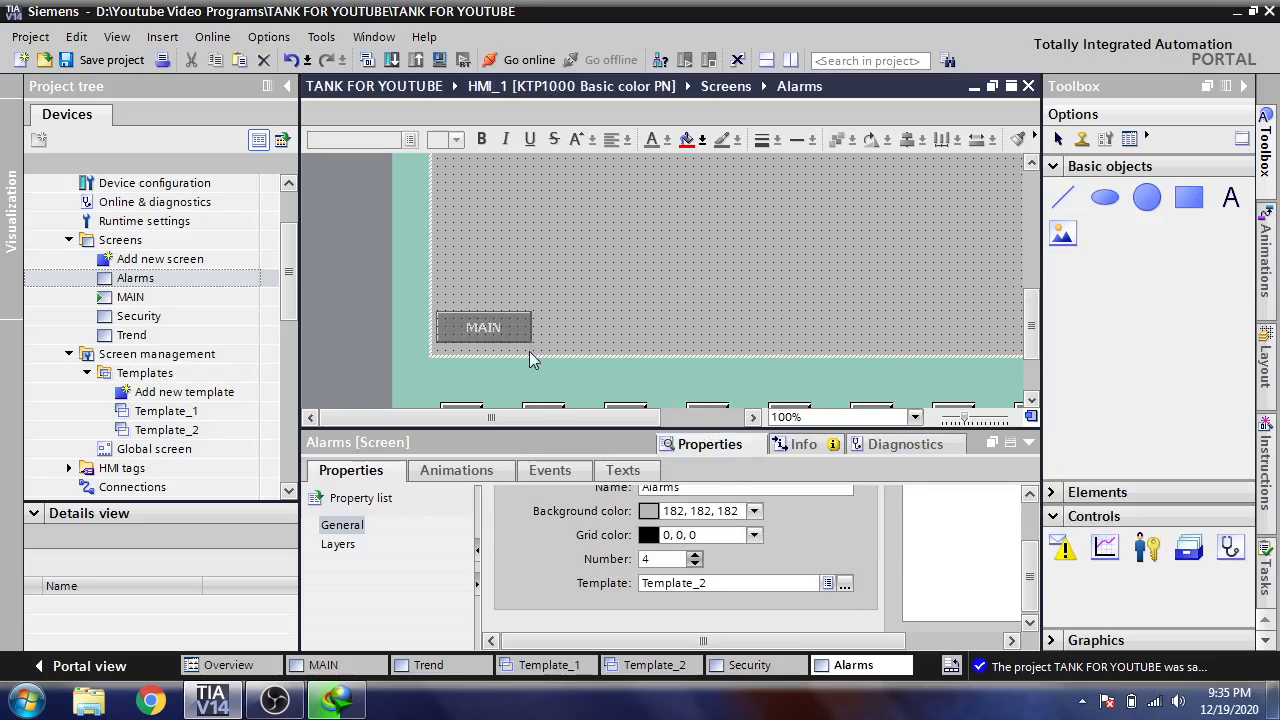
# Assign Template_2 as the template of the Security screen and save the project.
pyautogui.click(750, 665)
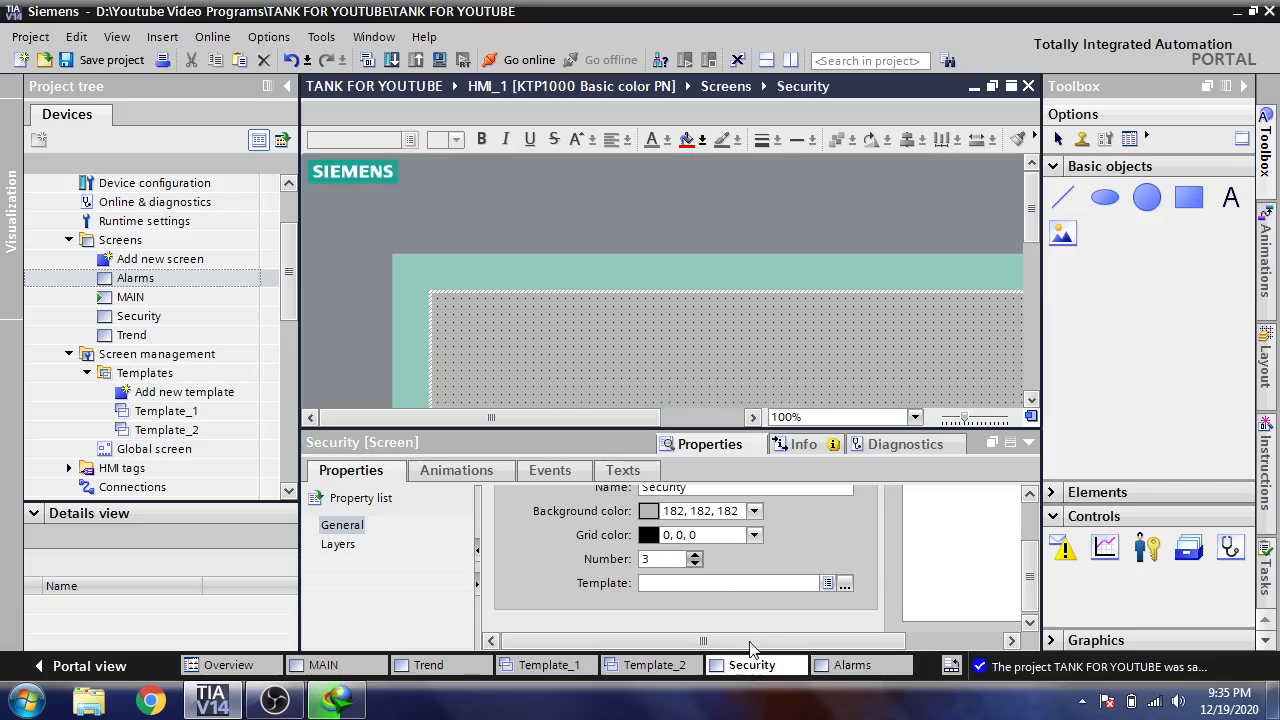
pyautogui.click(845, 584)
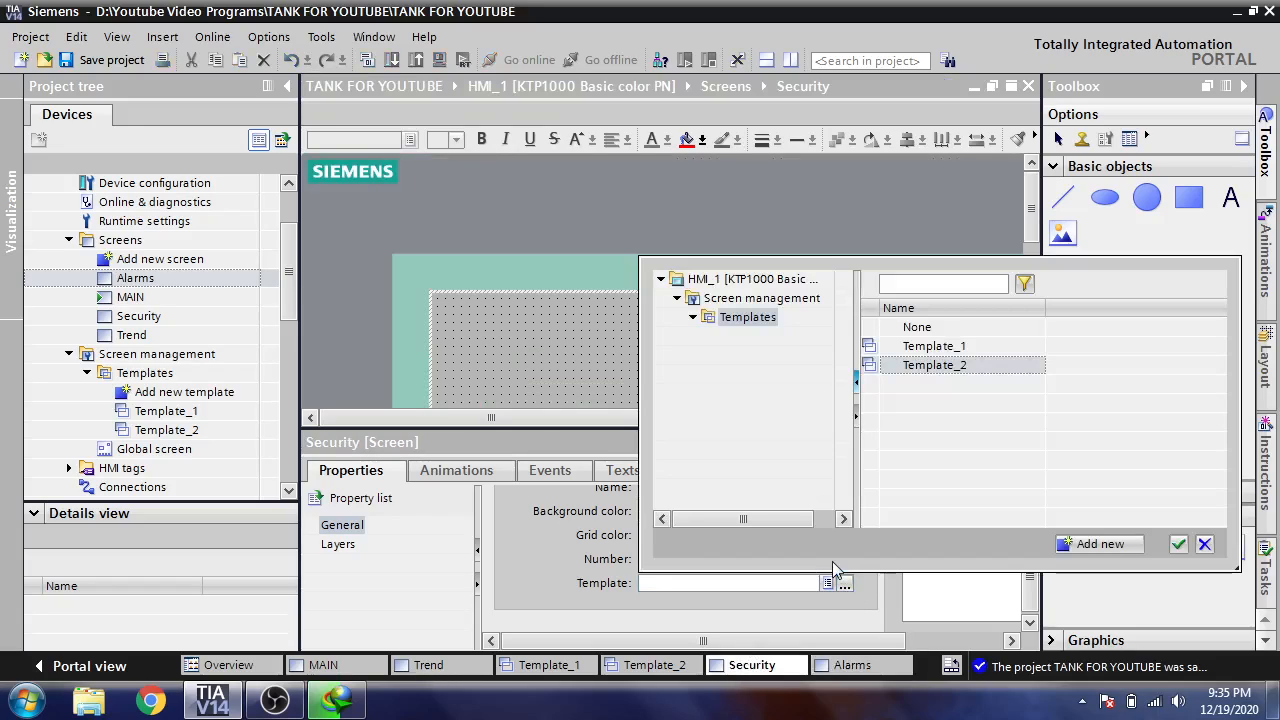
pyautogui.doubleClick(910, 367)
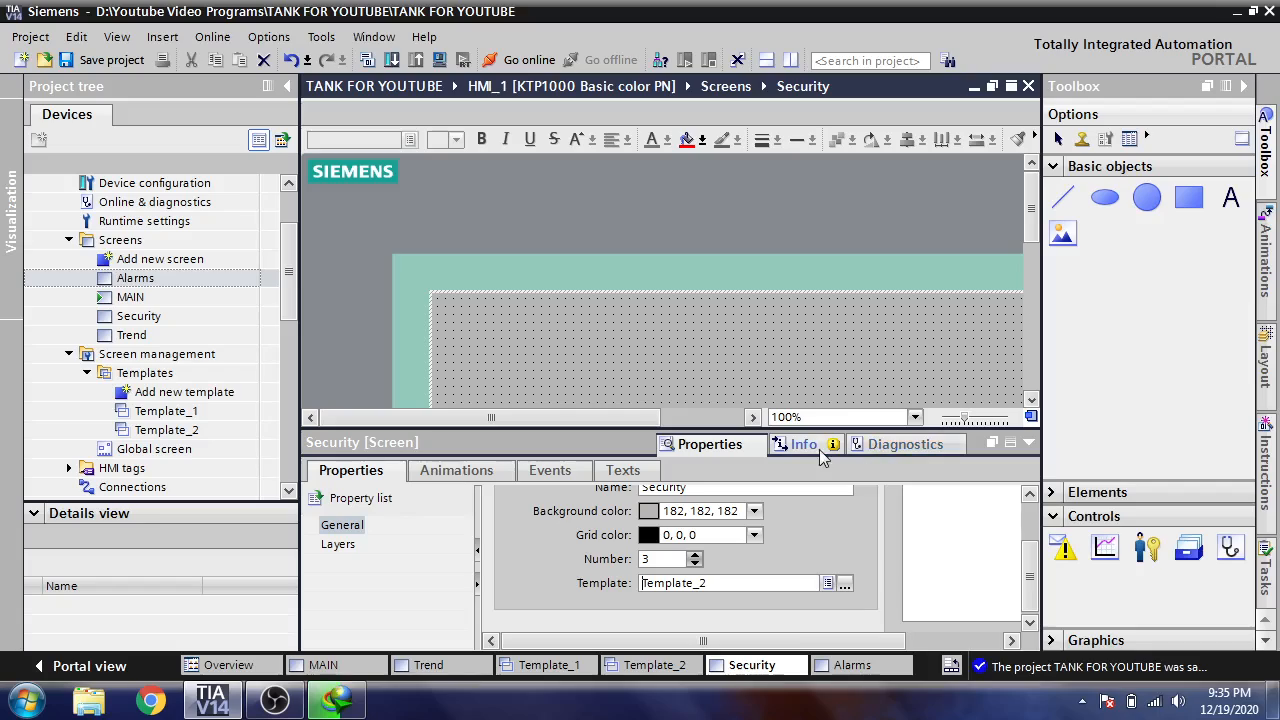
pyautogui.moveTo(1033, 228); pyautogui.dragTo(1031, 352)
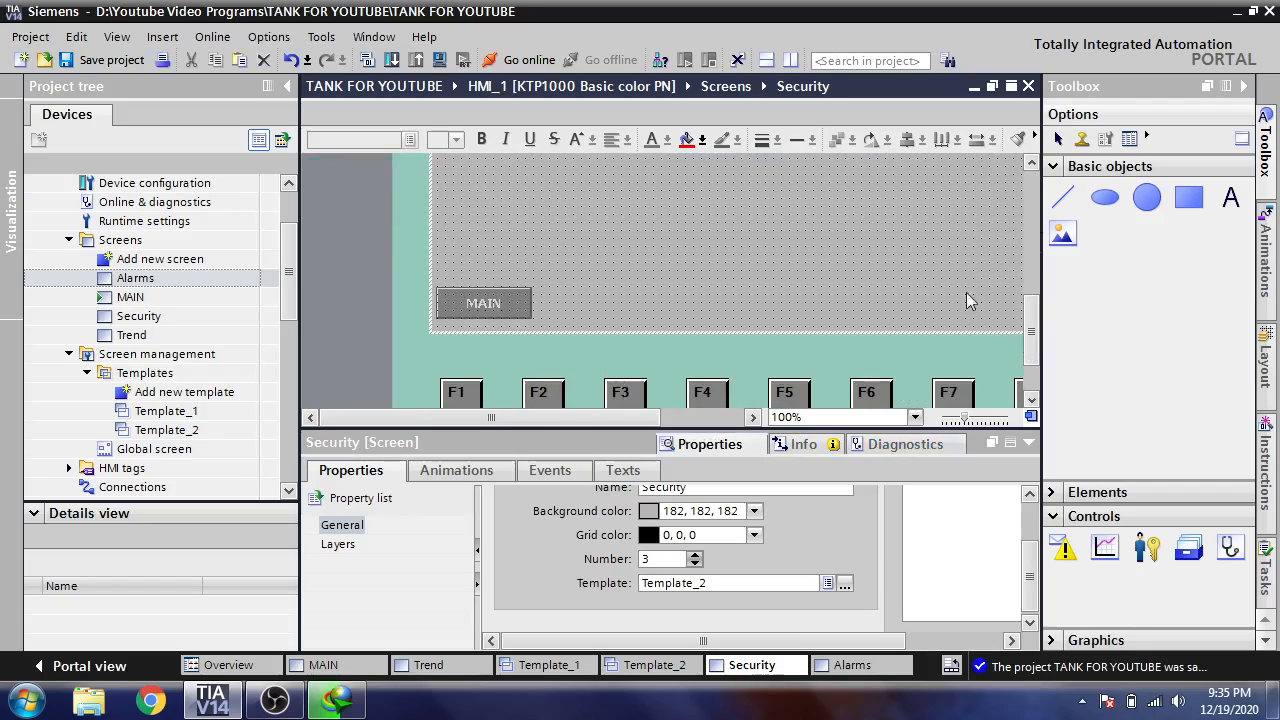
pyautogui.click(98, 60)
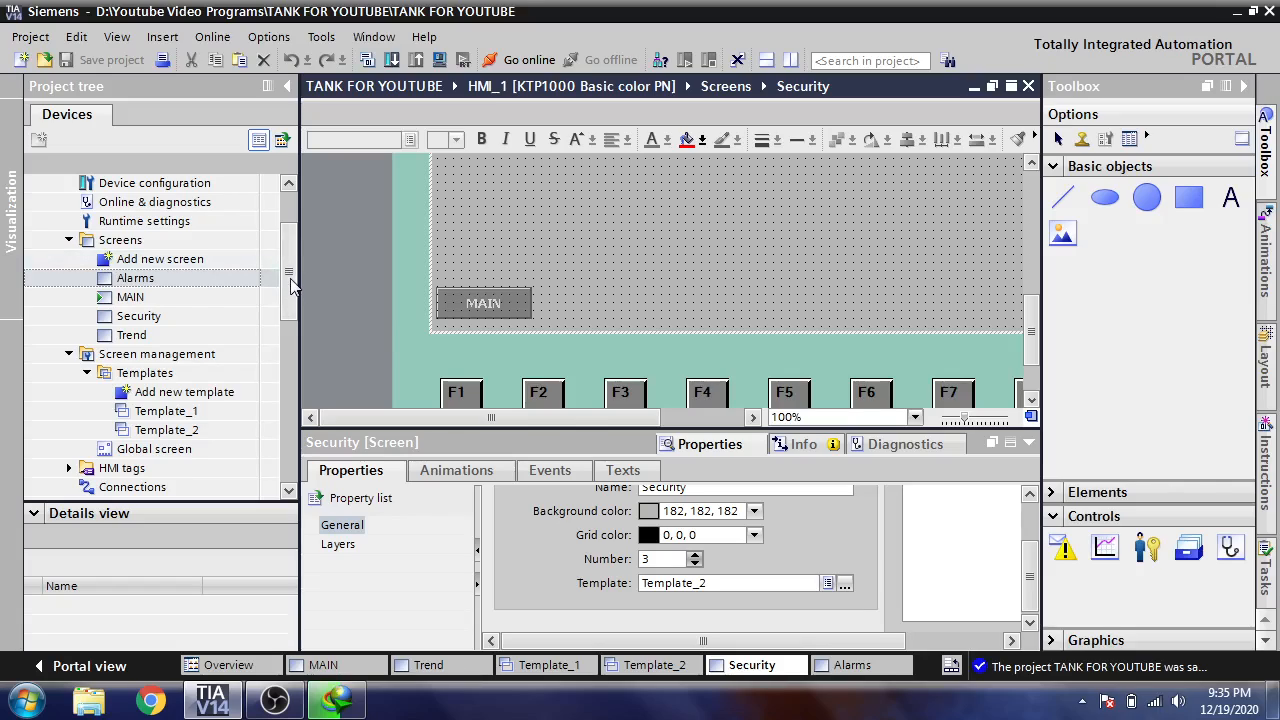
# On the MAIN screen, copy the TREND button and paste two duplicates stacked directly below it.
pyautogui.doubleClick(166, 297)
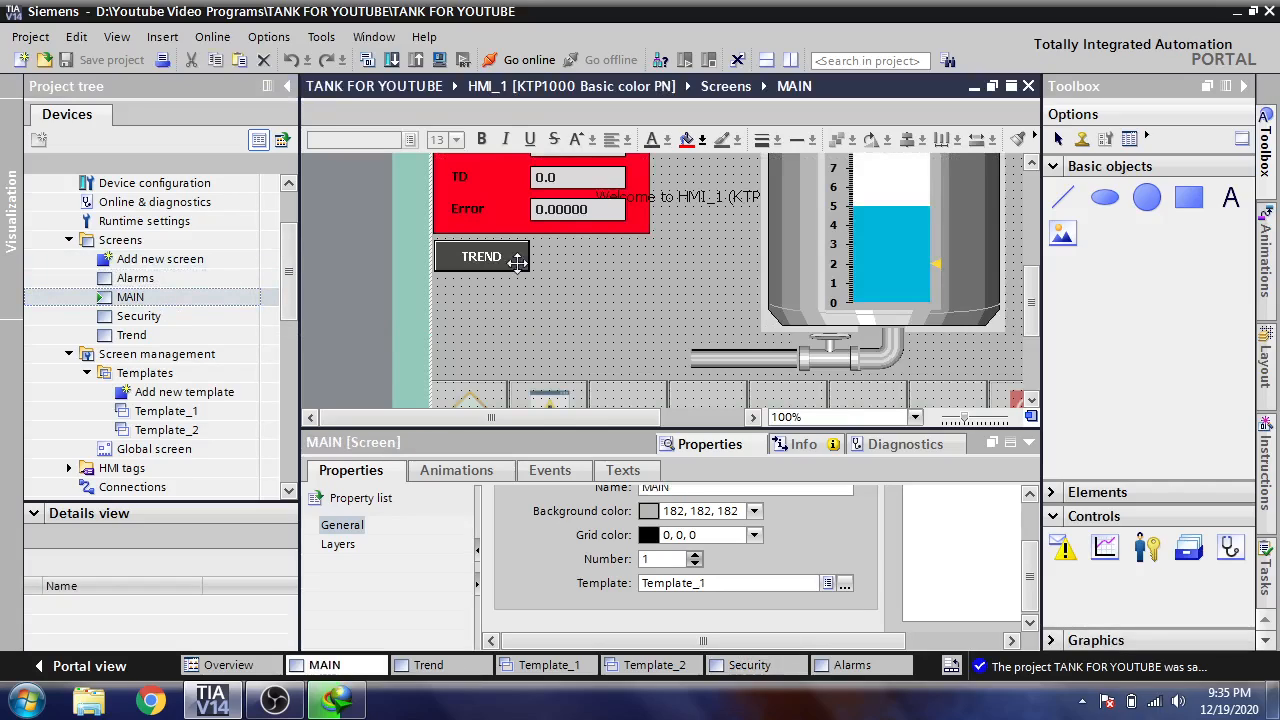
pyautogui.click(500, 258)
pyautogui.rightClick(490, 259)
pyautogui.click(516, 290)
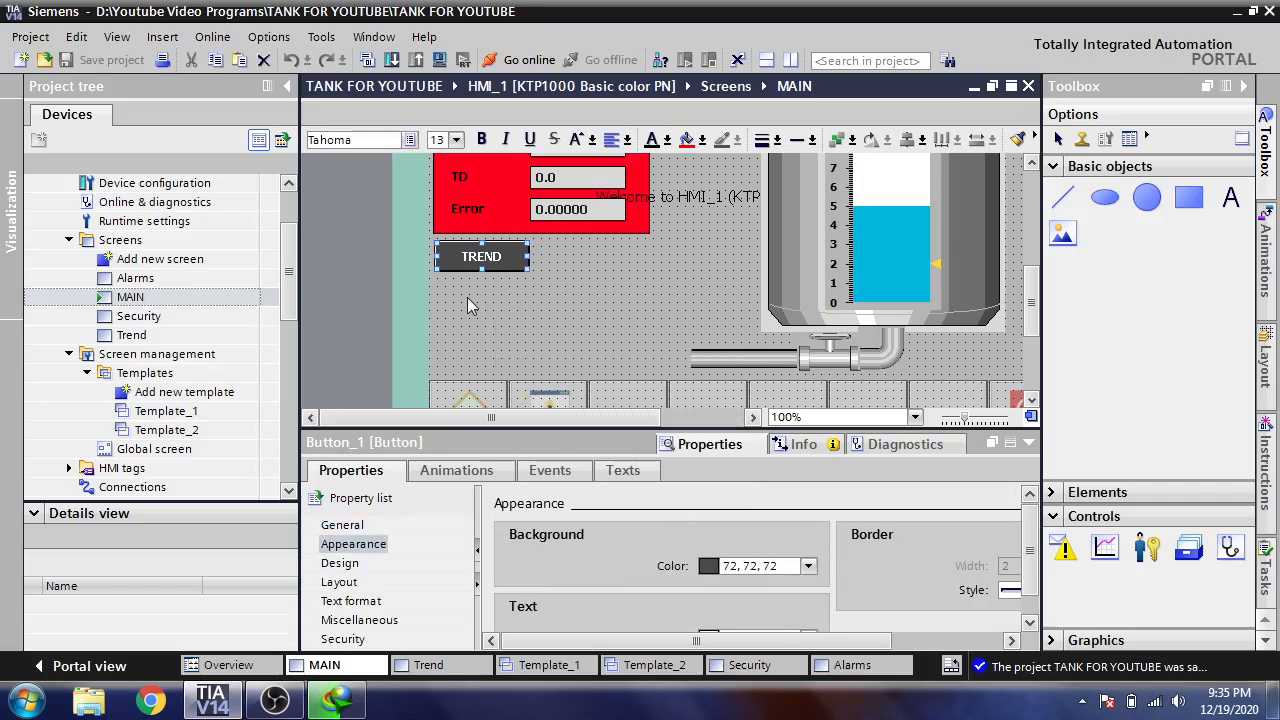
pyautogui.rightClick(470, 305)
pyautogui.click(490, 327)
pyautogui.moveTo(490, 273); pyautogui.dragTo(490, 312)
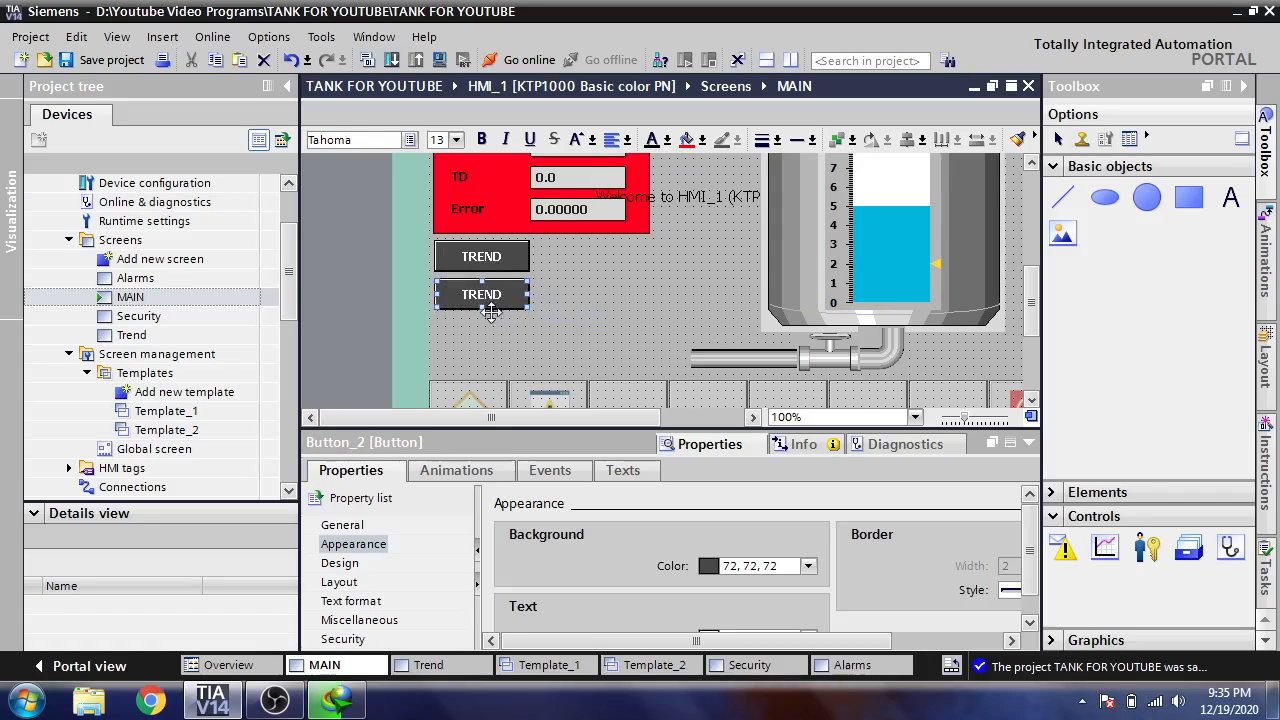
pyautogui.rightClick(490, 328)
pyautogui.click(526, 354)
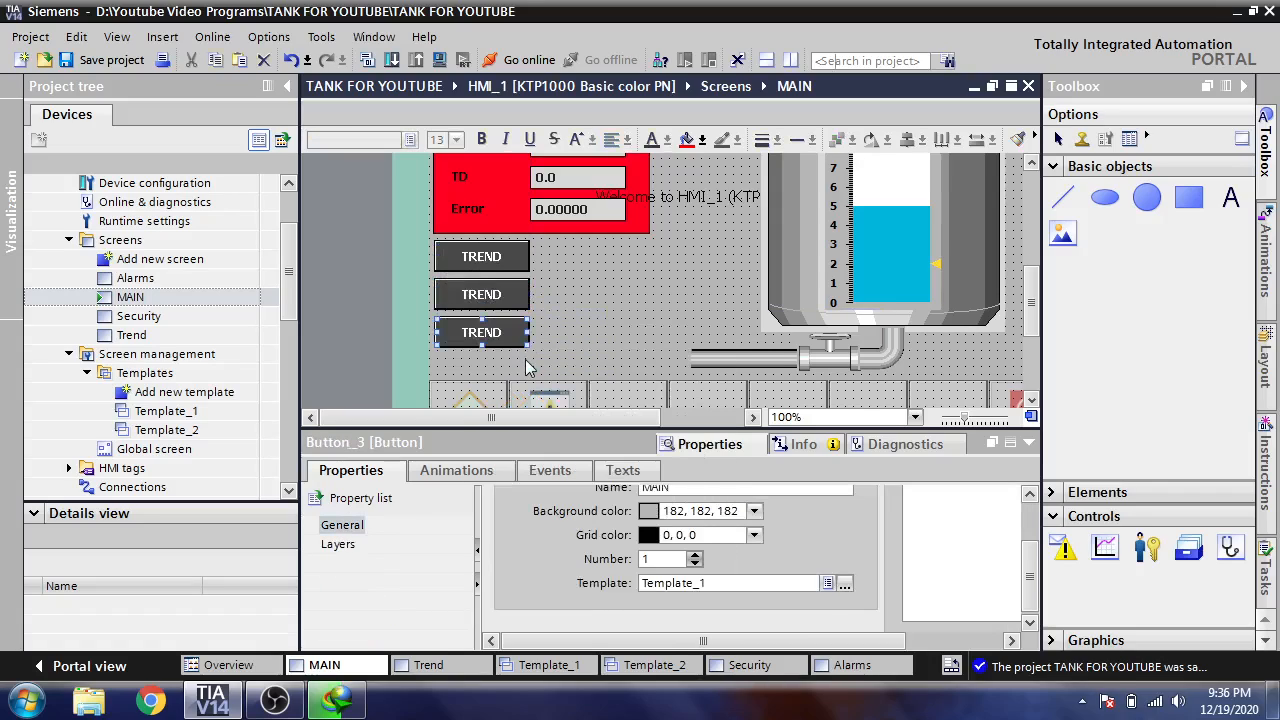
# Relabel the upper duplicated TREND button Security and the lower one Alarm.
pyautogui.doubleClick(506, 295)
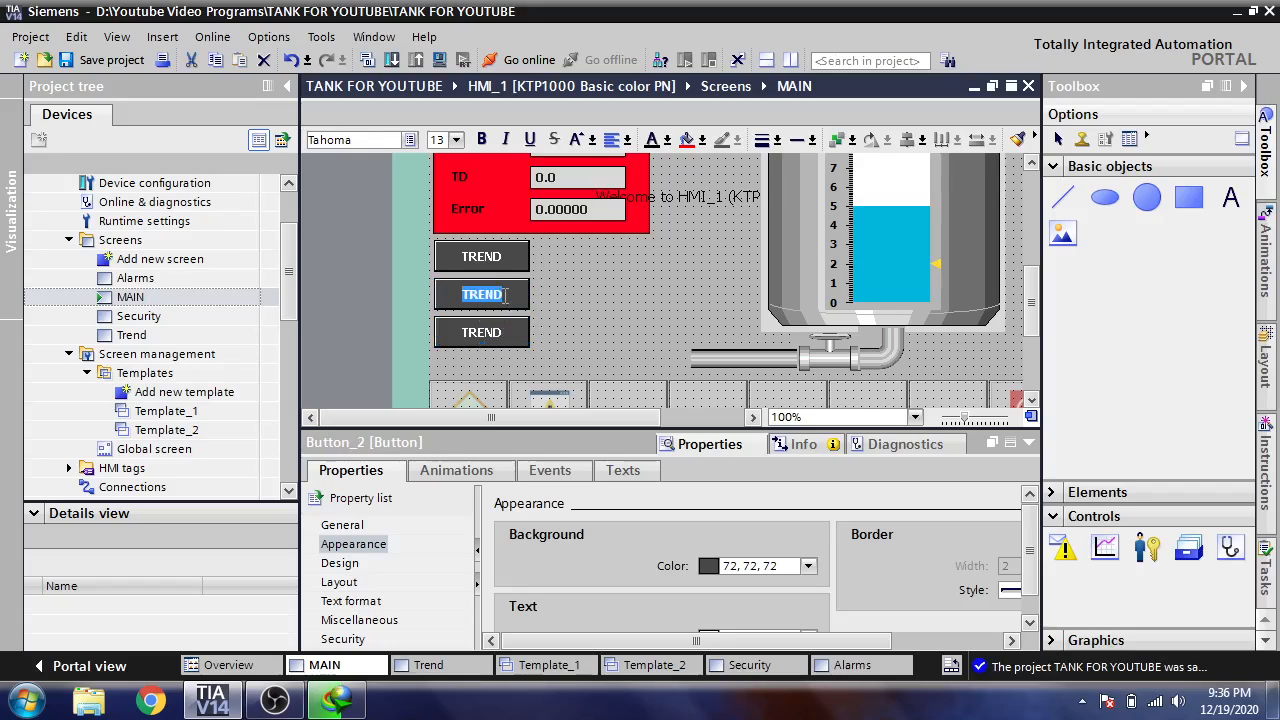
pyautogui.write('Sec')
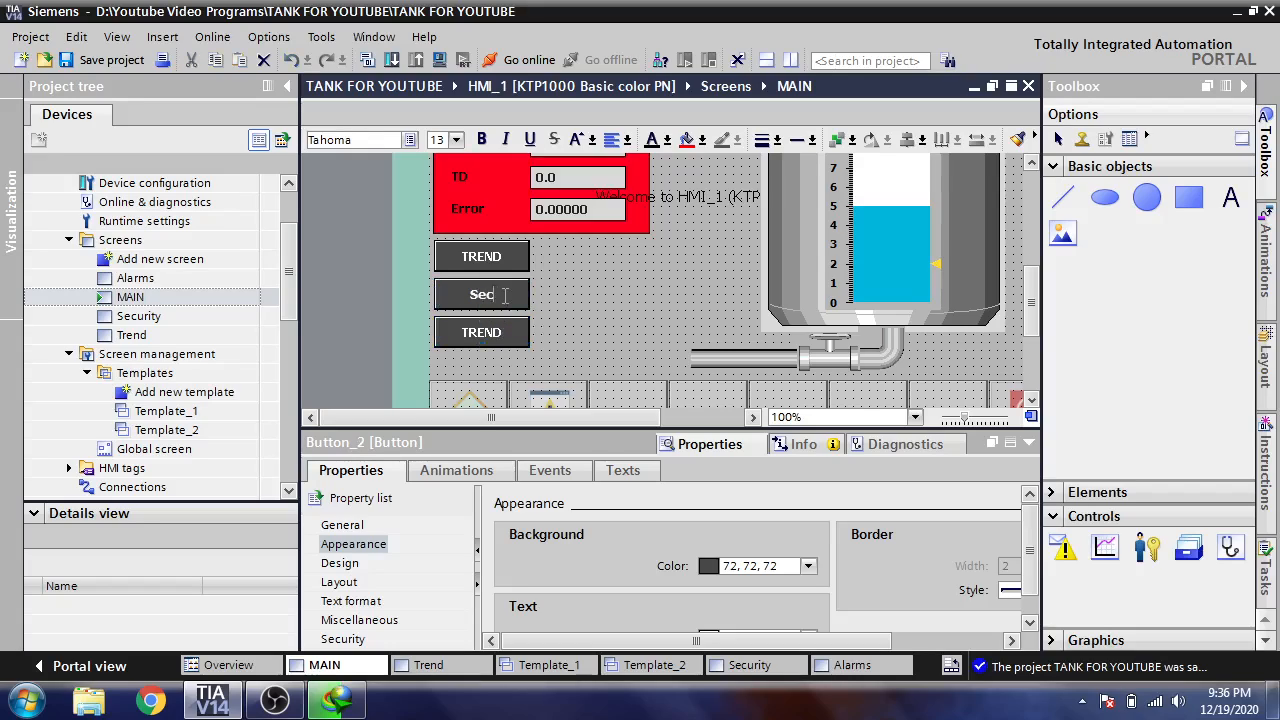
pyautogui.write('urity')
pyautogui.click(572, 328)
pyautogui.doubleClick(509, 331)
pyautogui.write('Alarm')
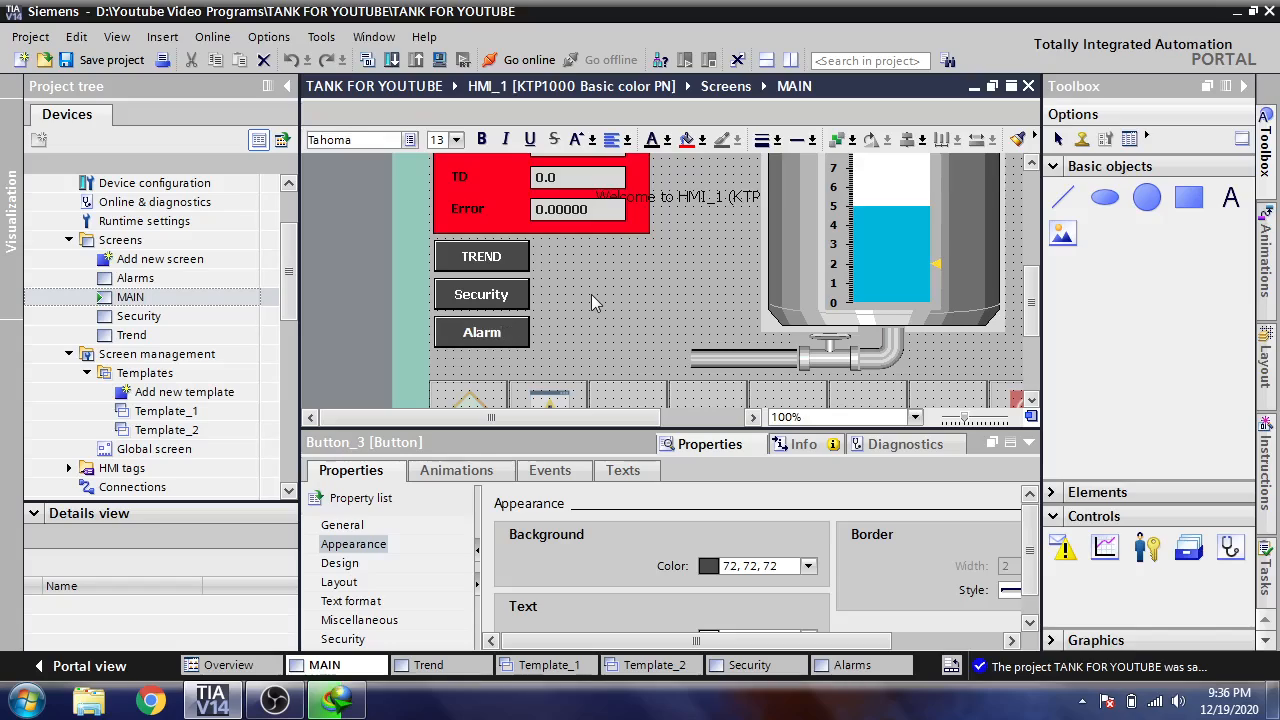
pyautogui.click(591, 294)
# Set the screen name of the Security button's ActivateScreen function on its Press event to Security.
pyautogui.doubleClick(515, 296)
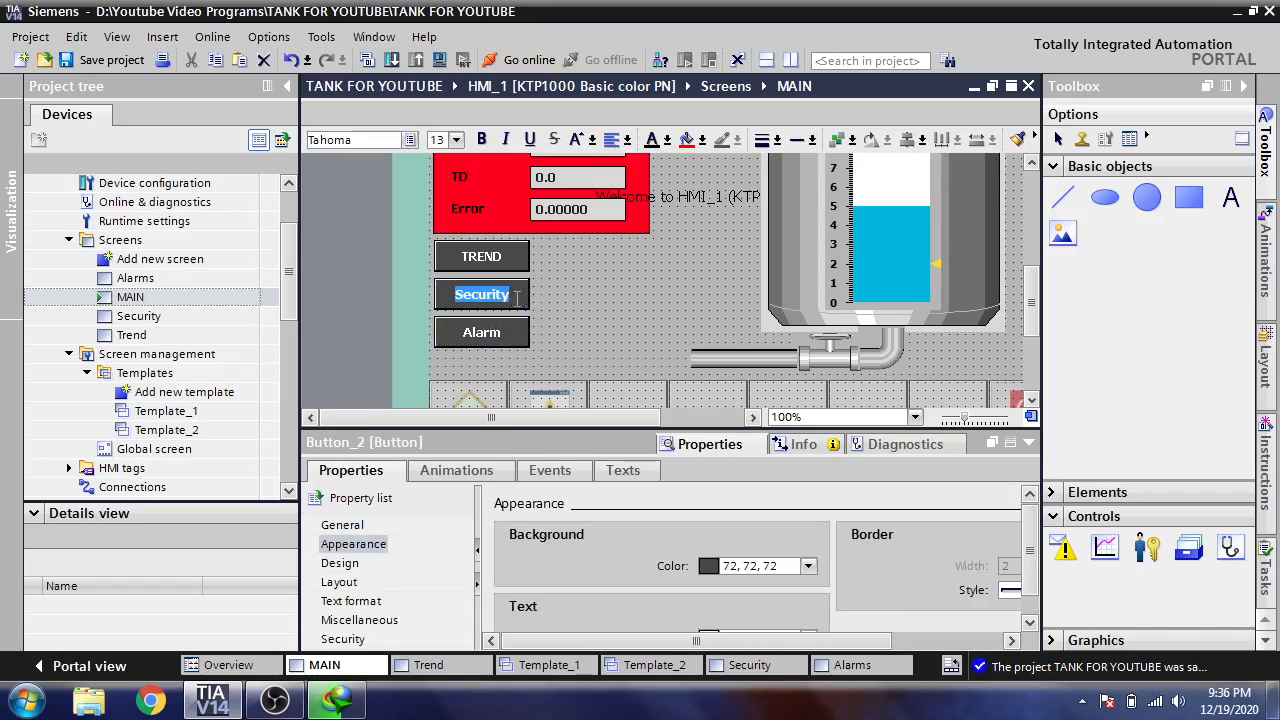
pyautogui.click(543, 472)
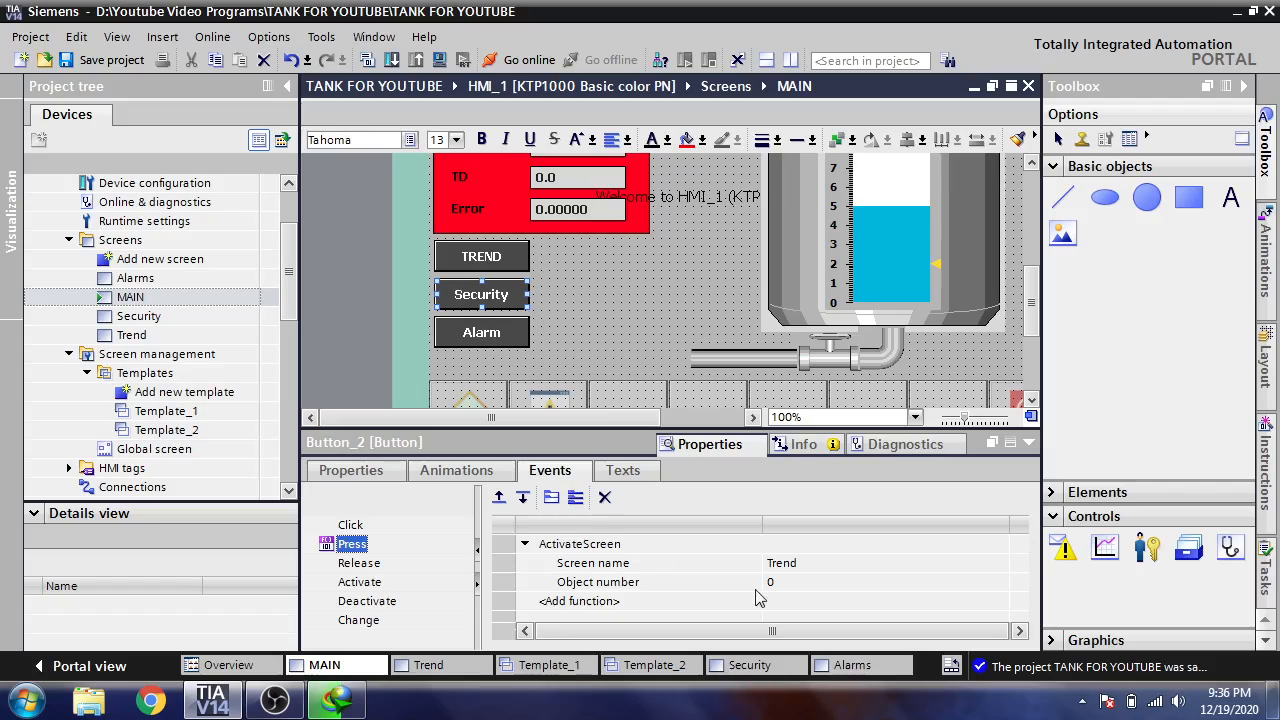
pyautogui.click(863, 566)
pyautogui.click(998, 569)
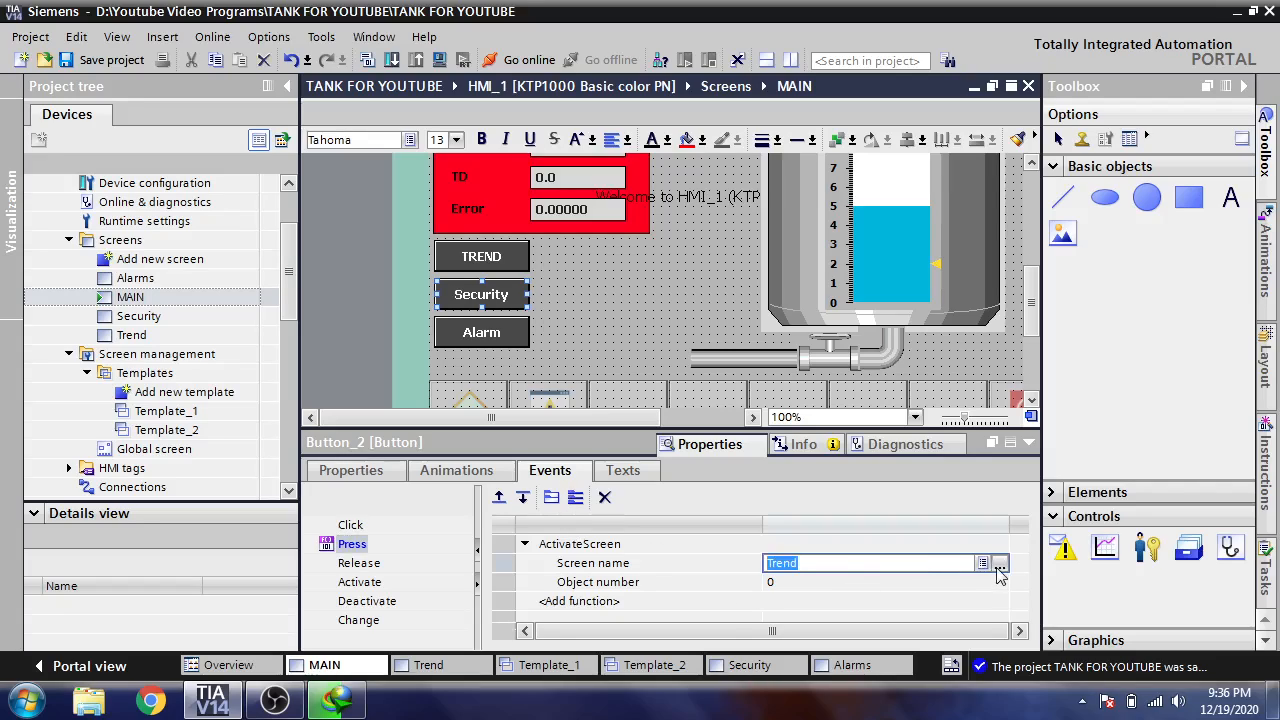
pyautogui.doubleClick(991, 365)
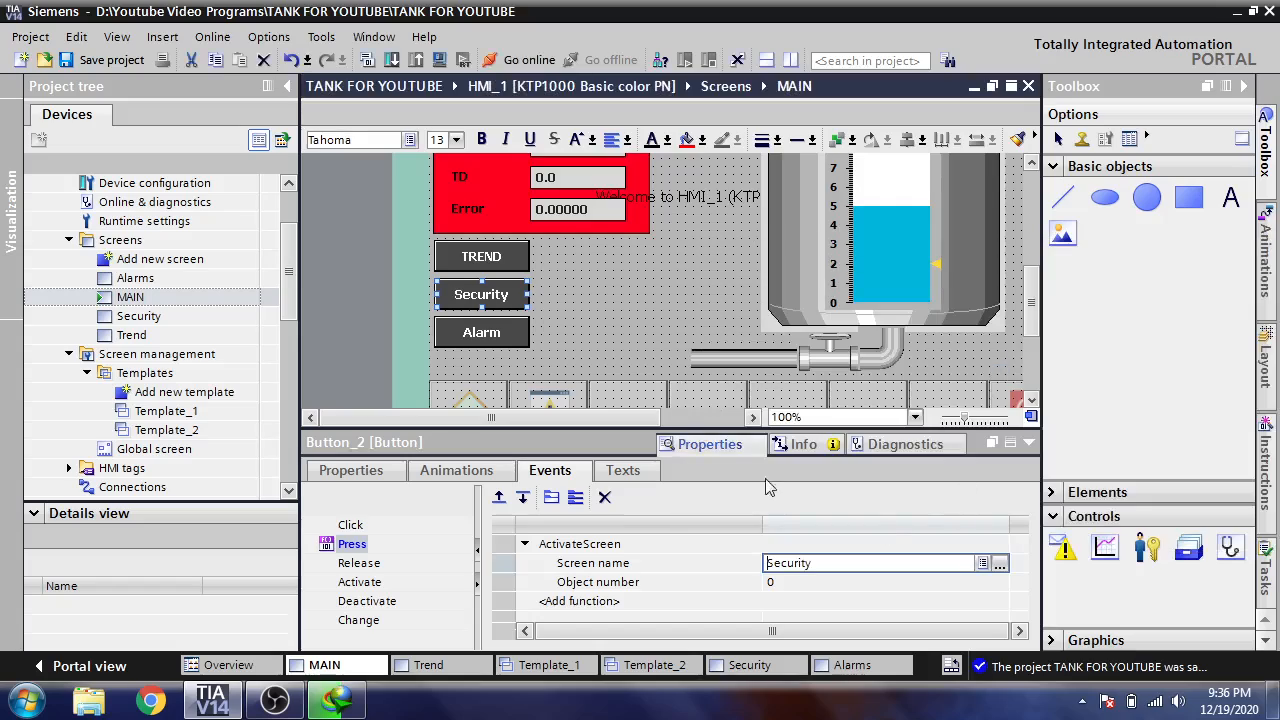
# Set the Alarm button's Press event to activate the Alarms screen, and save the project.
pyautogui.click(505, 335)
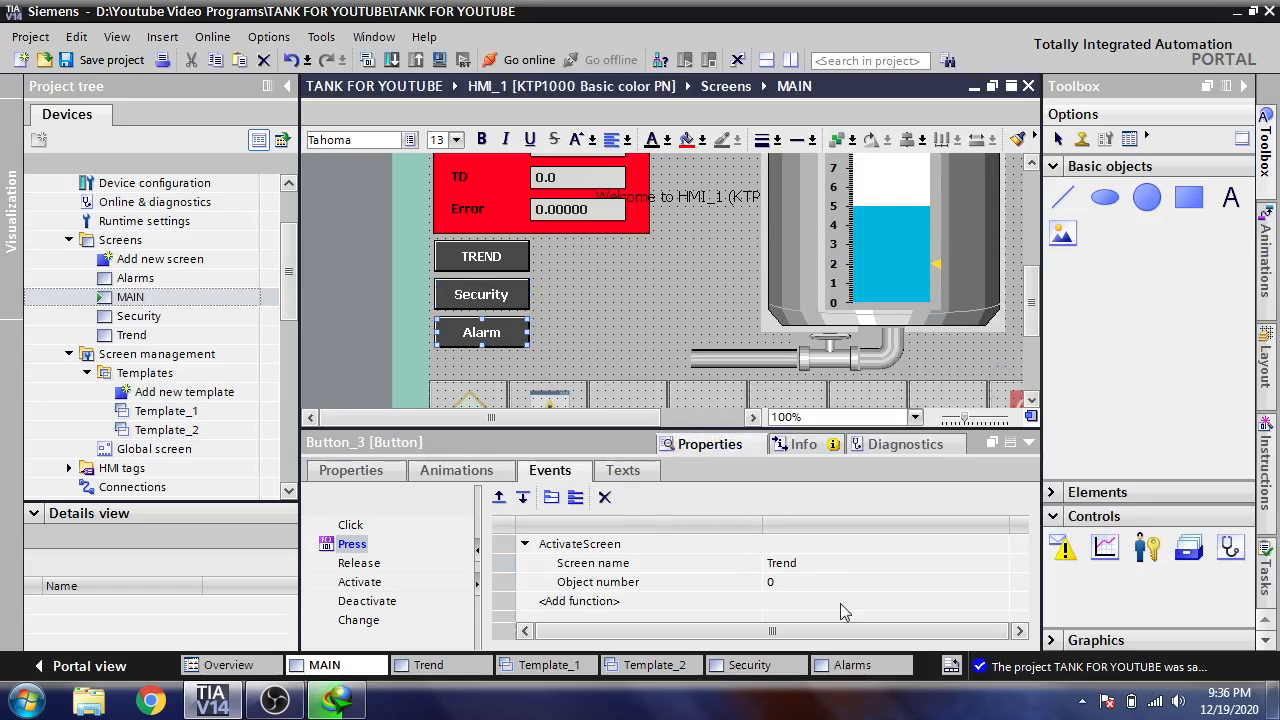
pyautogui.click(915, 565)
pyautogui.click(1000, 564)
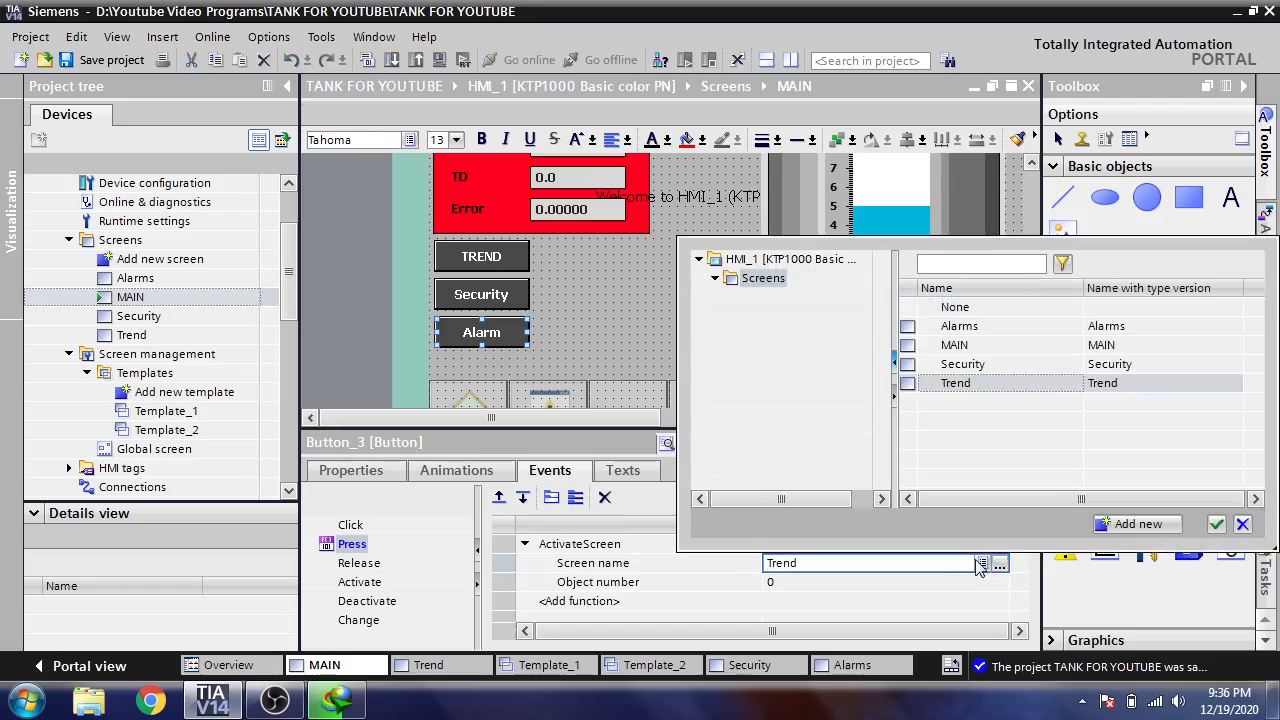
pyautogui.doubleClick(970, 328)
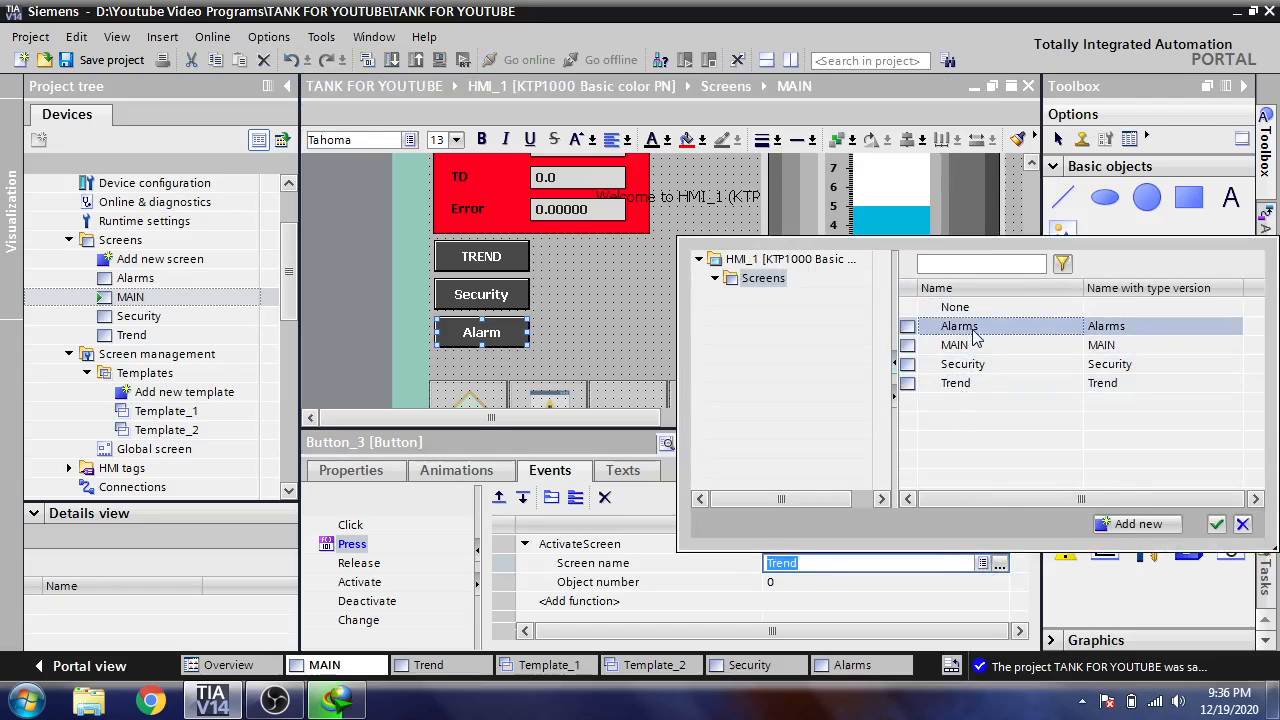
pyautogui.click(636, 300)
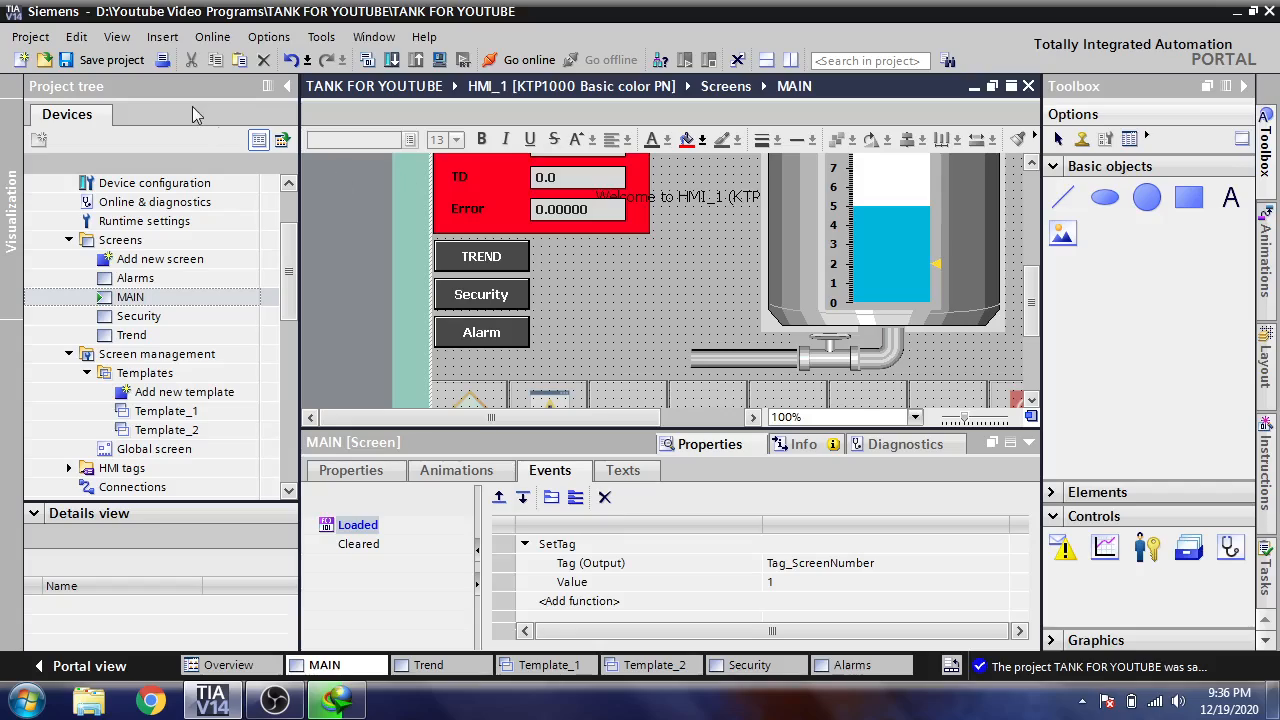
pyautogui.click(105, 60)
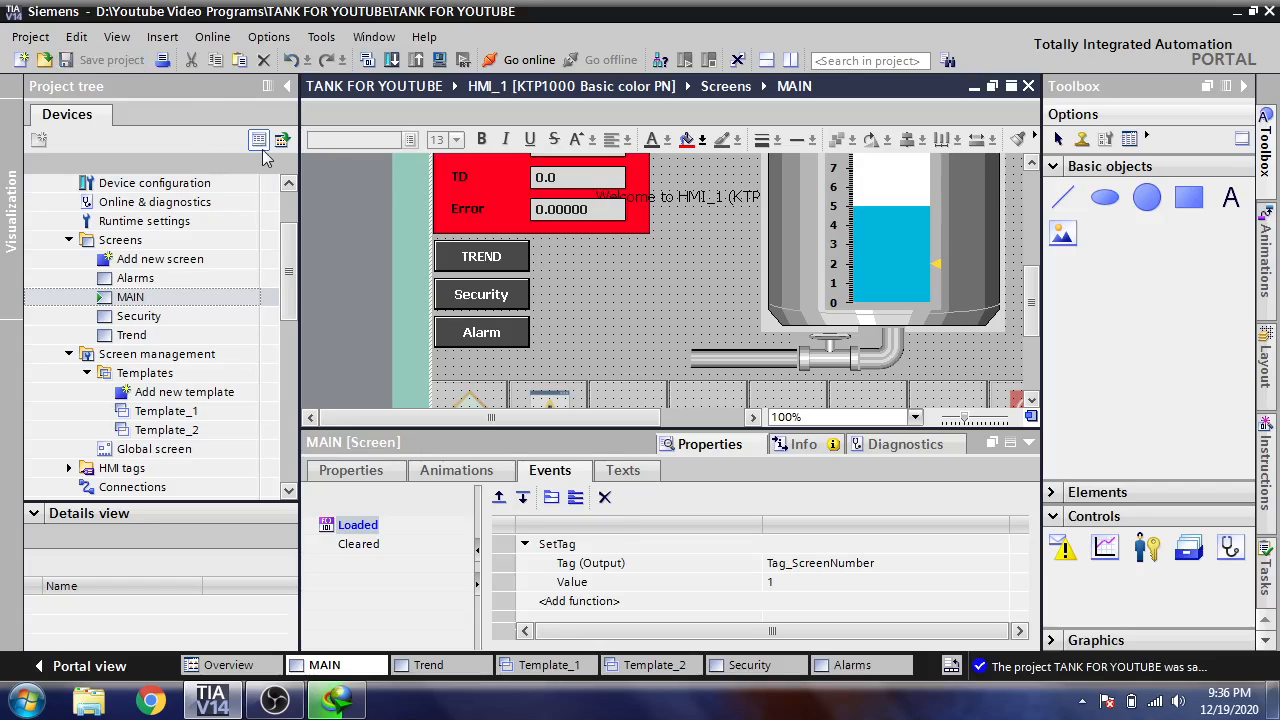
# Compile the HMI project and start its runtime simulation.
pyautogui.click(367, 60)
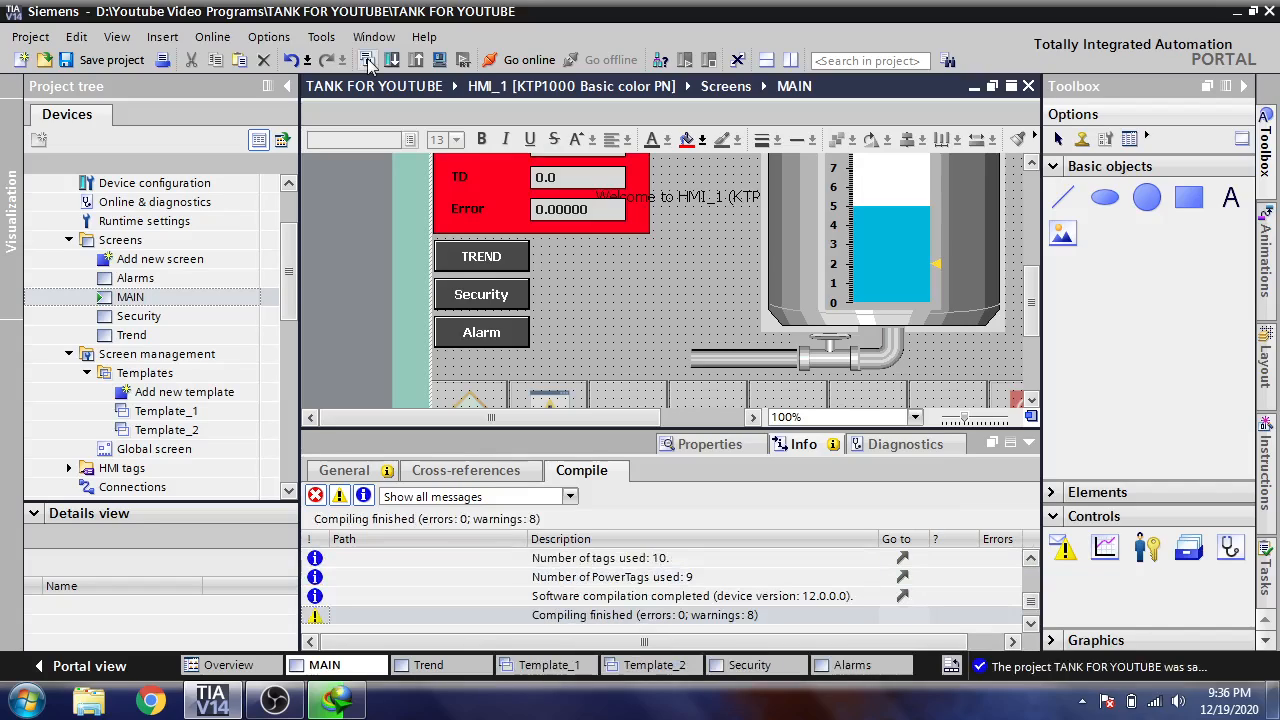
pyautogui.click(440, 60)
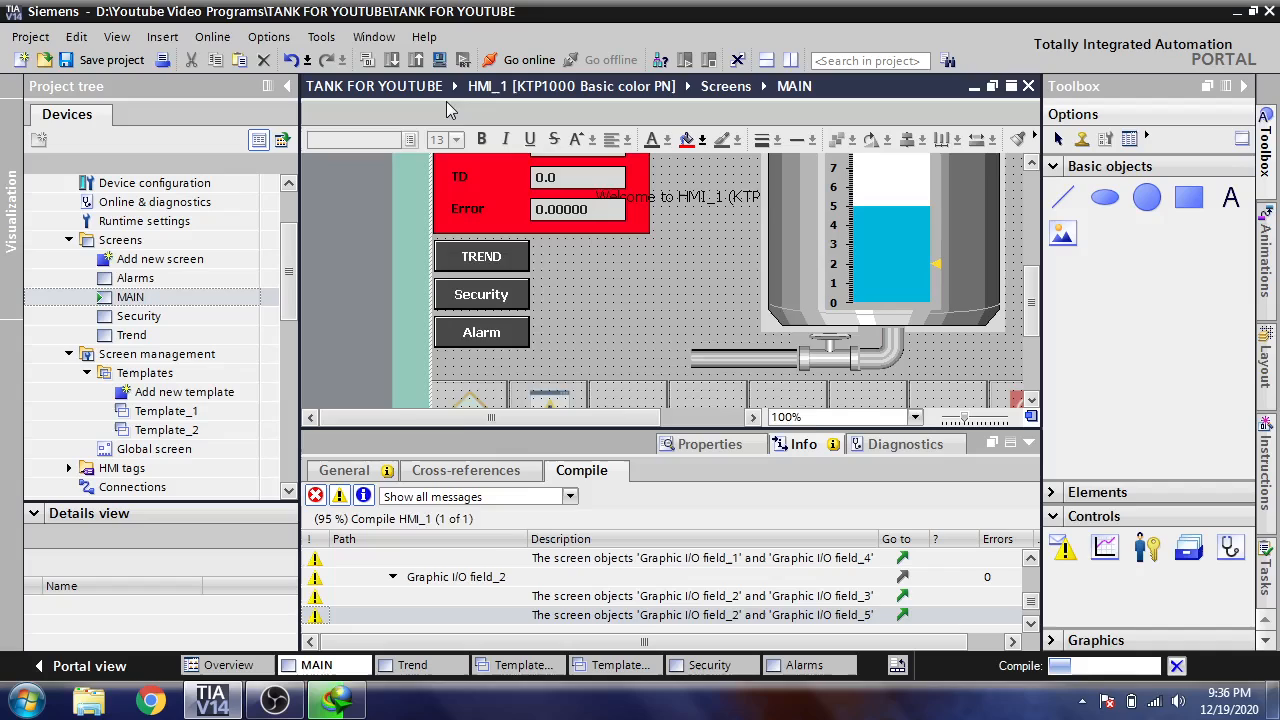
pyautogui.click(768, 403)
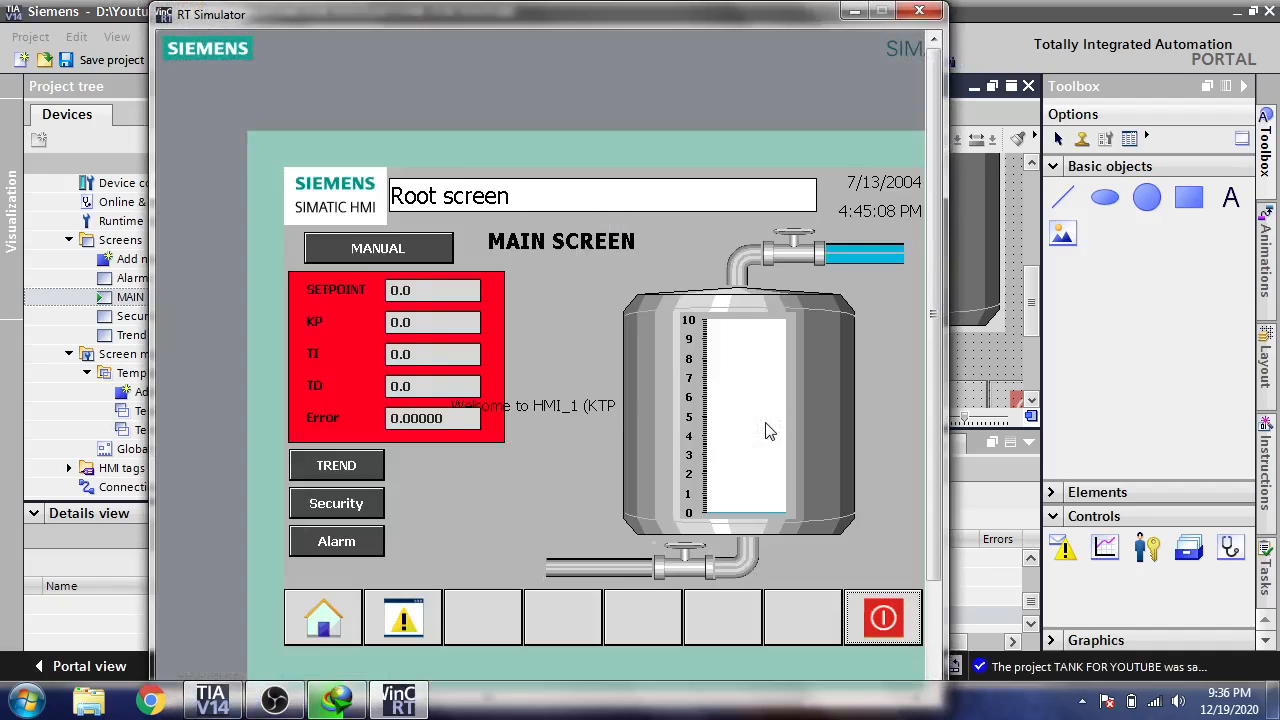
# Test the Security and Alarm buttons in the simulator, returning with the MAIN button each time, and close the simulation.
pyautogui.moveTo(939, 258); pyautogui.dragTo(939, 277)
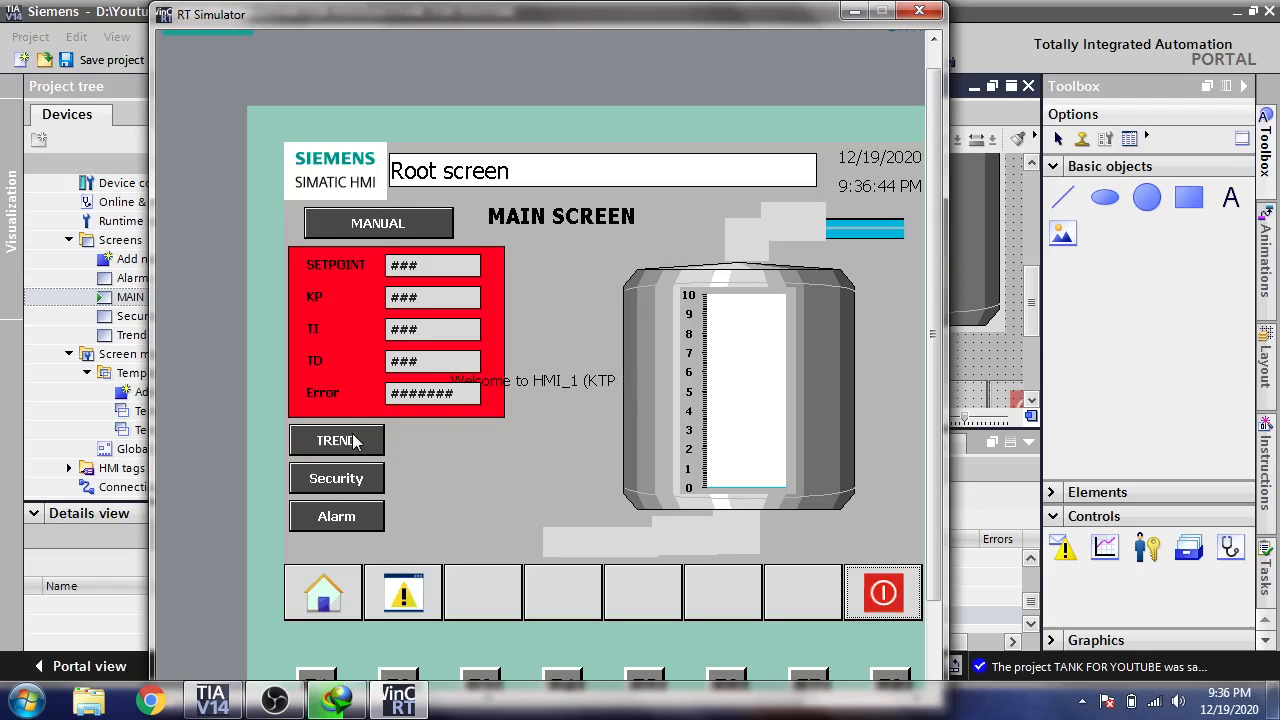
pyautogui.click(340, 479)
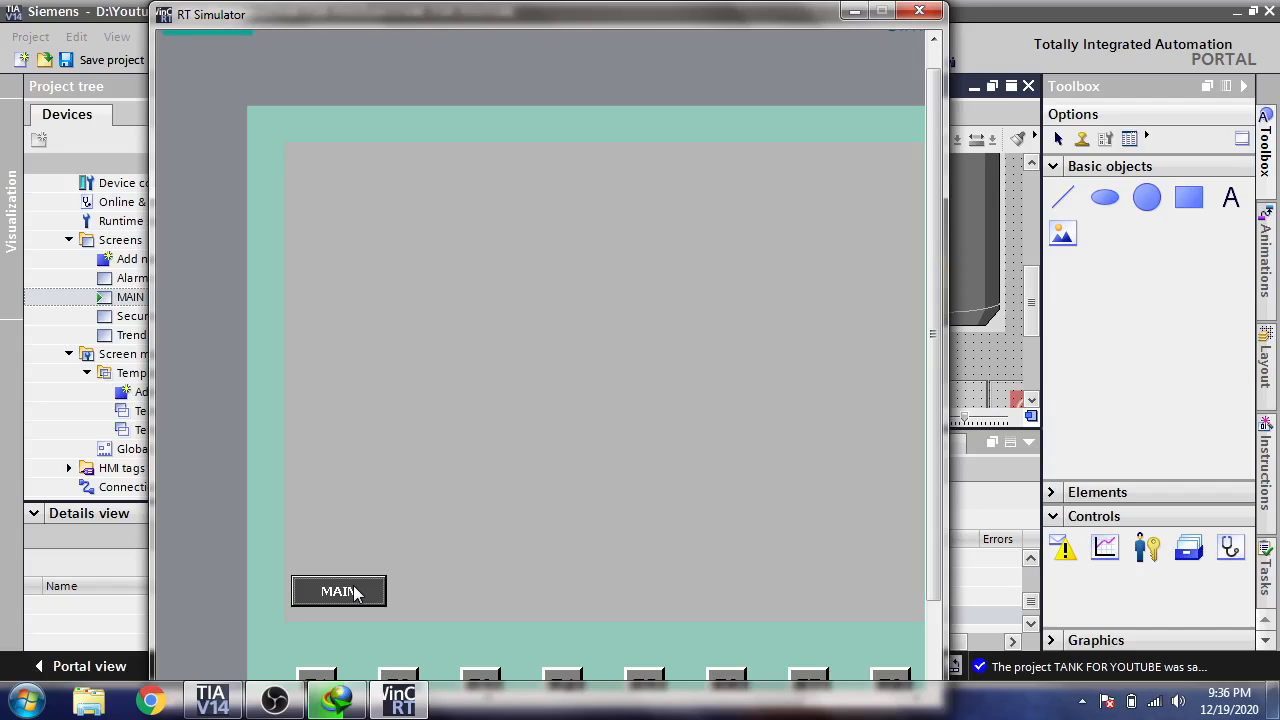
pyautogui.click(340, 591)
pyautogui.click(345, 515)
pyautogui.click(345, 593)
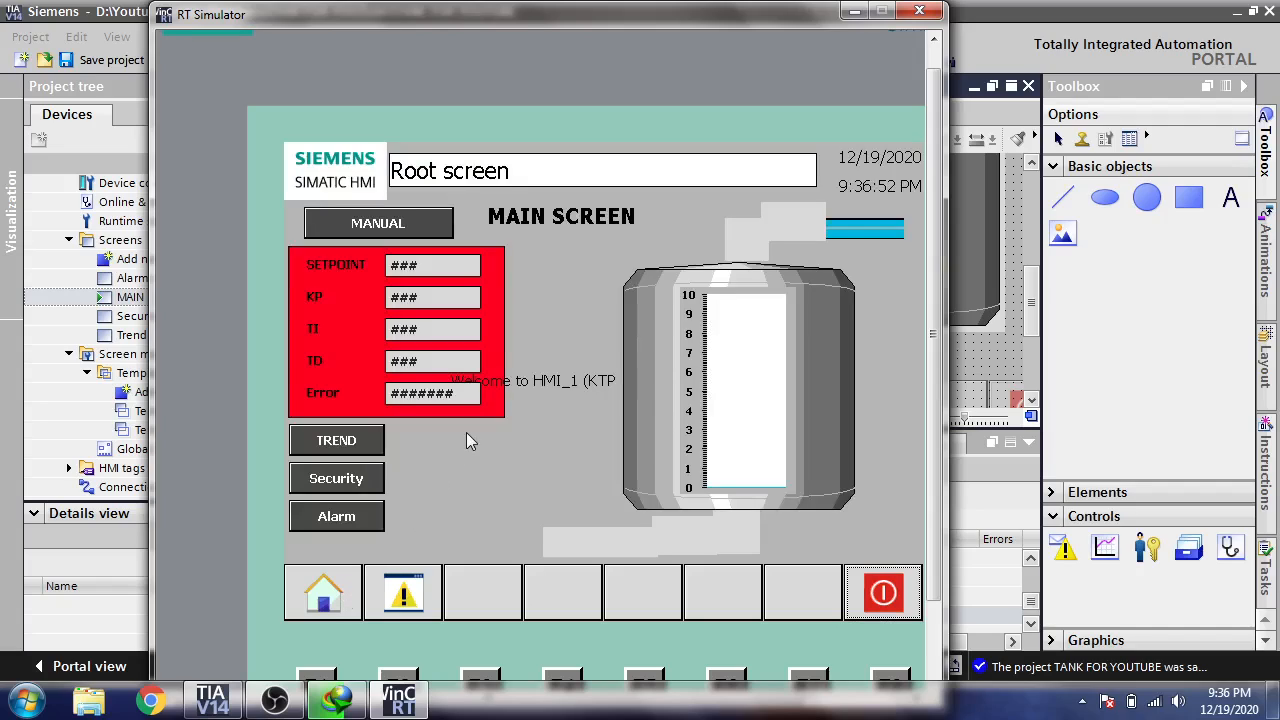
pyautogui.click(920, 14)
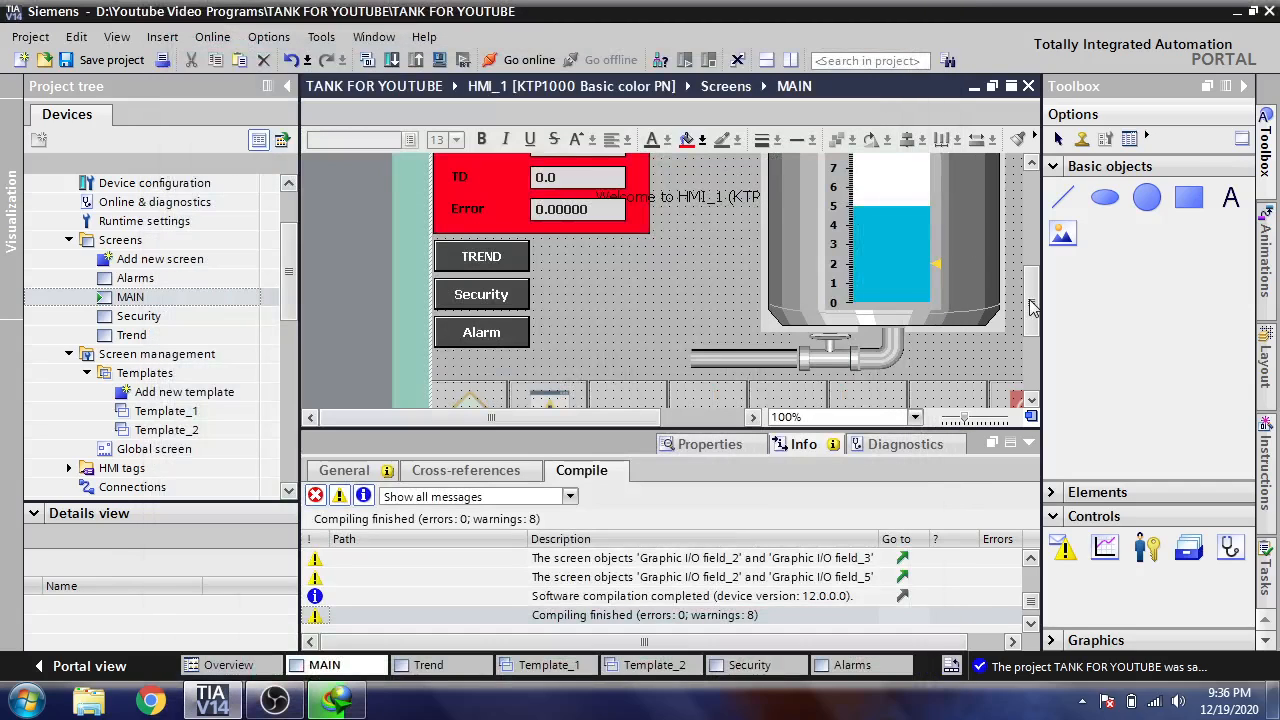
# Copy the red panel with the SETPOINT, KP, TI, TD and Error fields from the MAIN screen into Template_2.
pyautogui.scroll(3, 1034, 300)
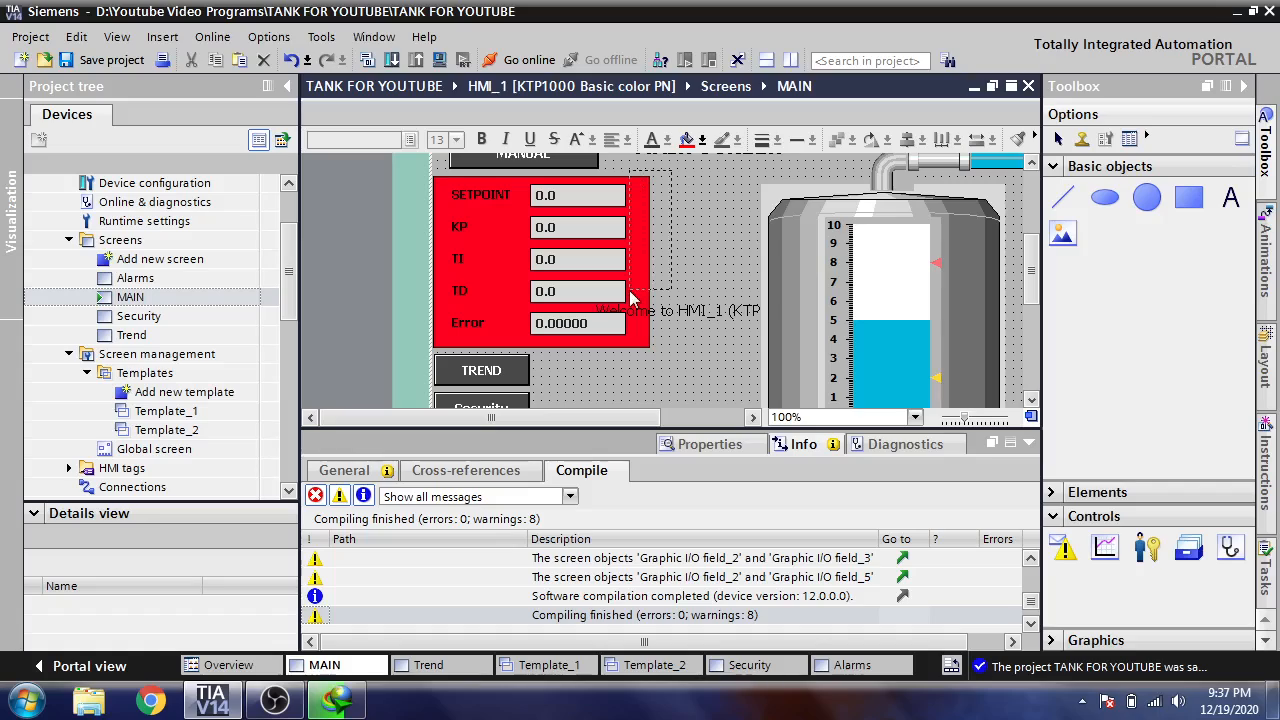
pyautogui.moveTo(433, 348); pyautogui.dragTo(432, 347)
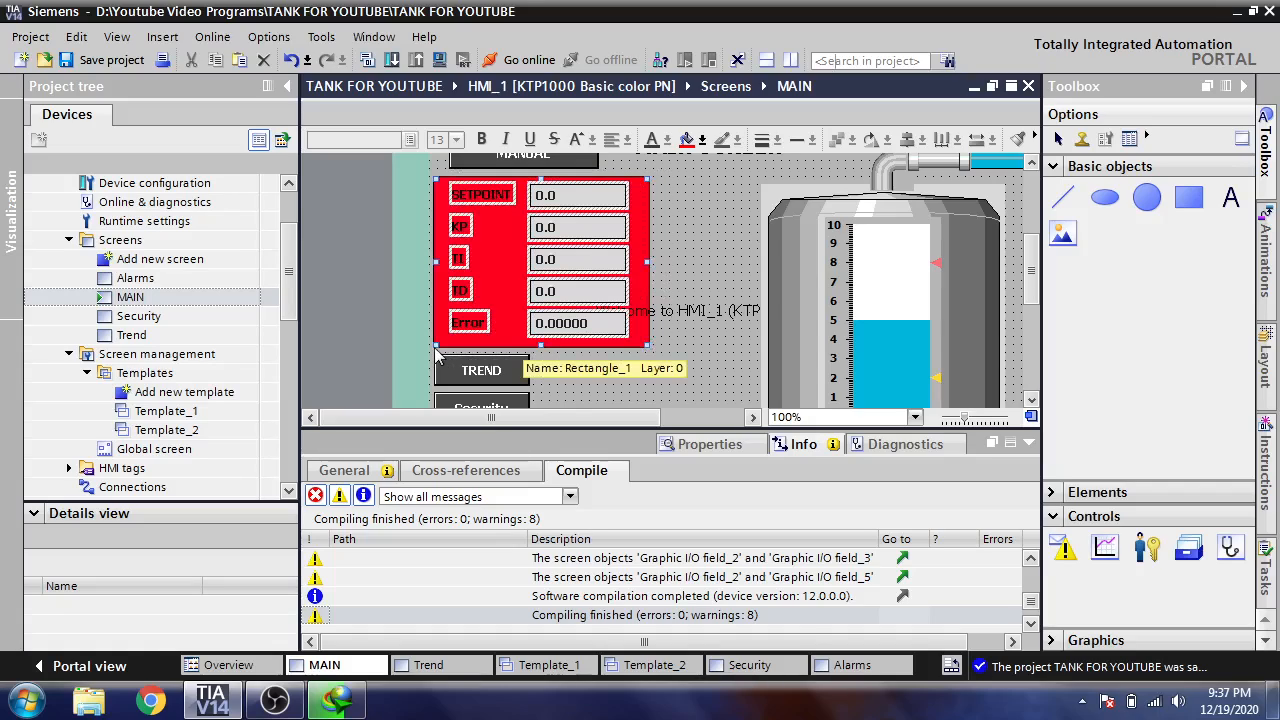
pyautogui.rightClick(491, 284)
pyautogui.click(512, 312)
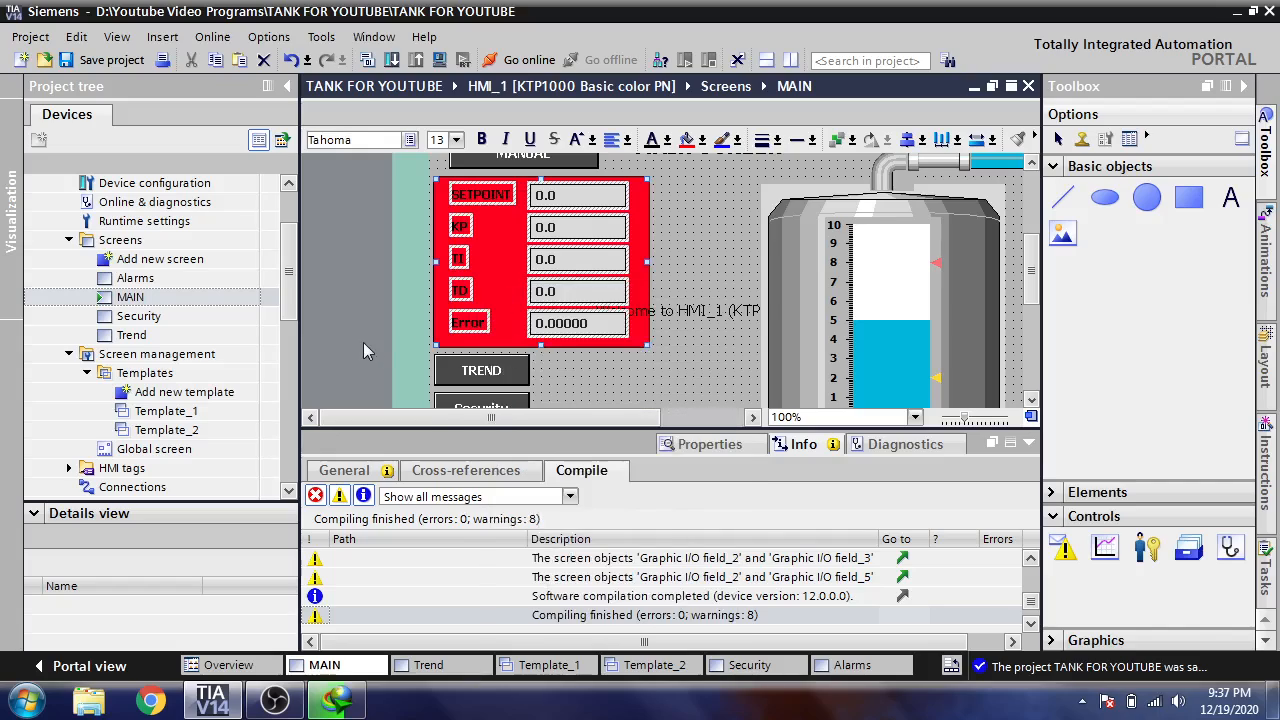
pyautogui.doubleClick(205, 430)
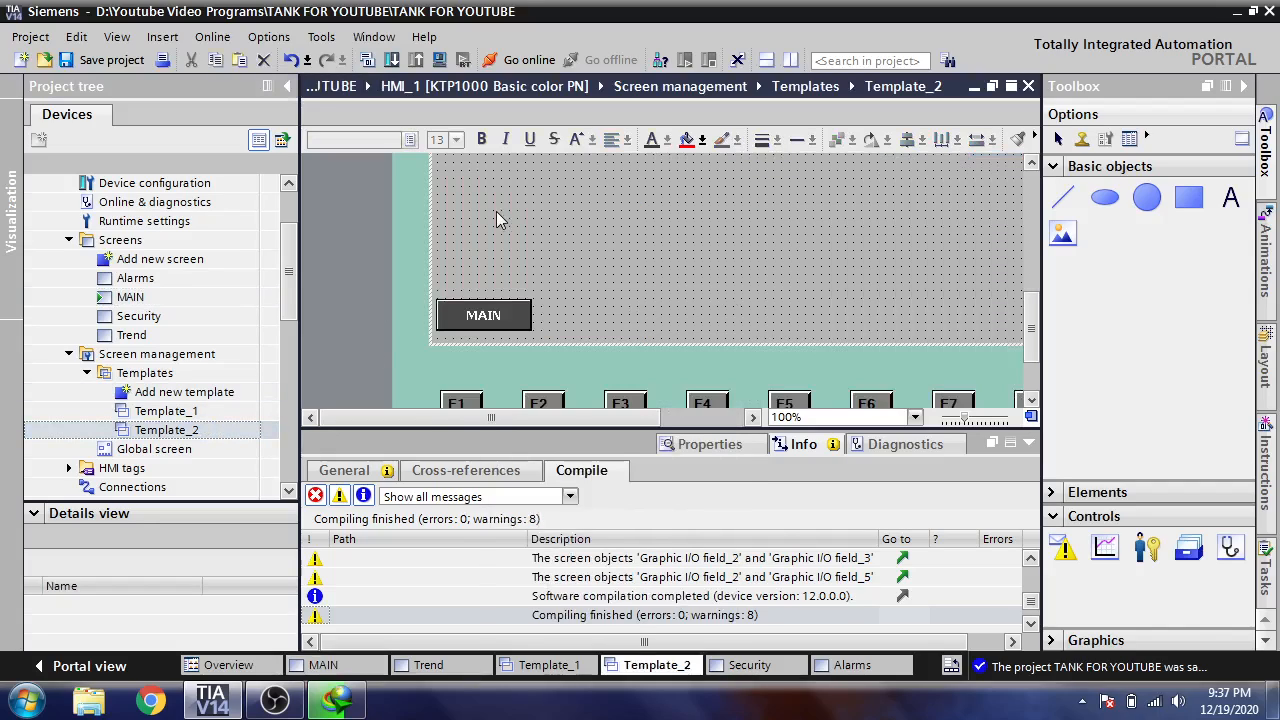
pyautogui.moveTo(1034, 323); pyautogui.dragTo(1031, 235)
pyautogui.rightClick(483, 229)
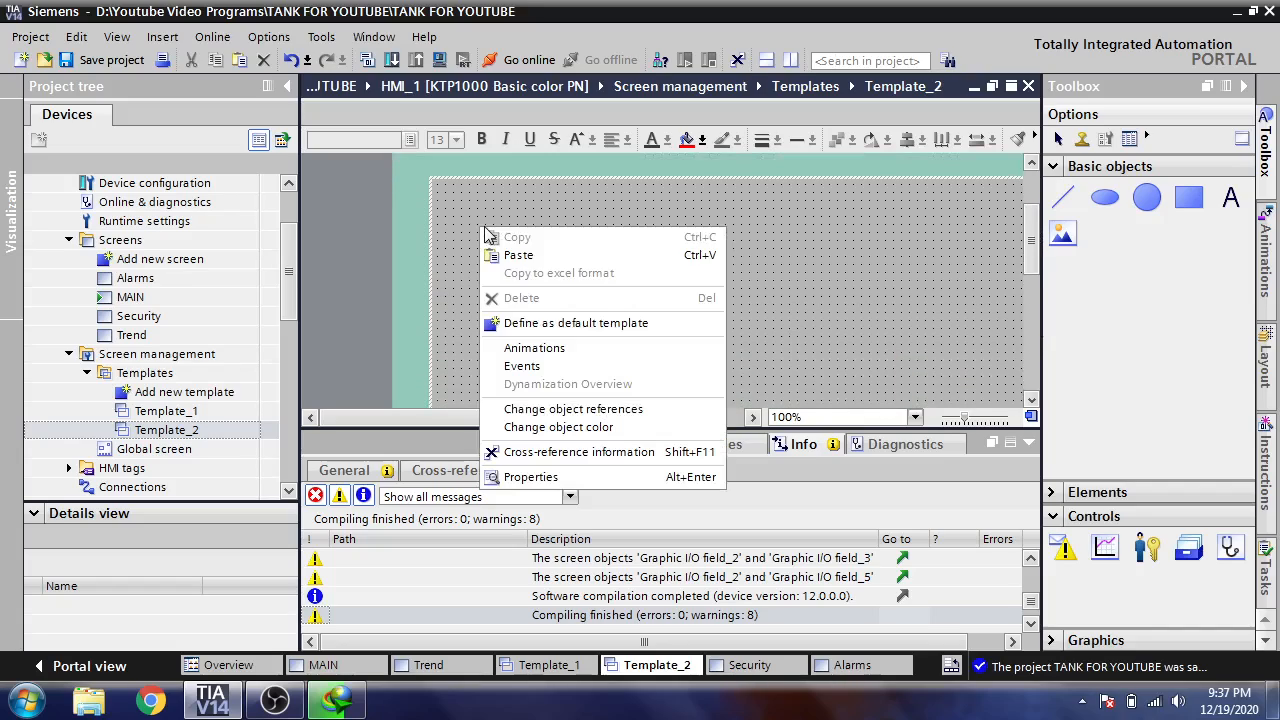
pyautogui.click(530, 255)
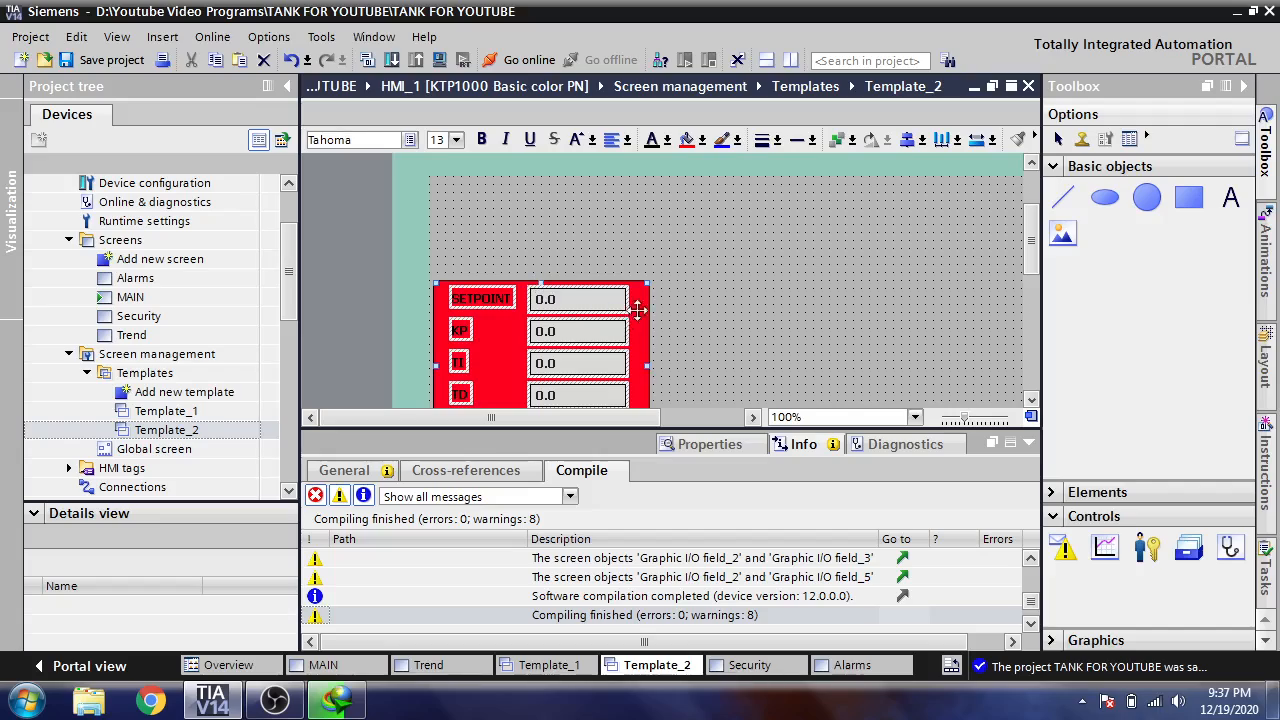
pyautogui.click(591, 229)
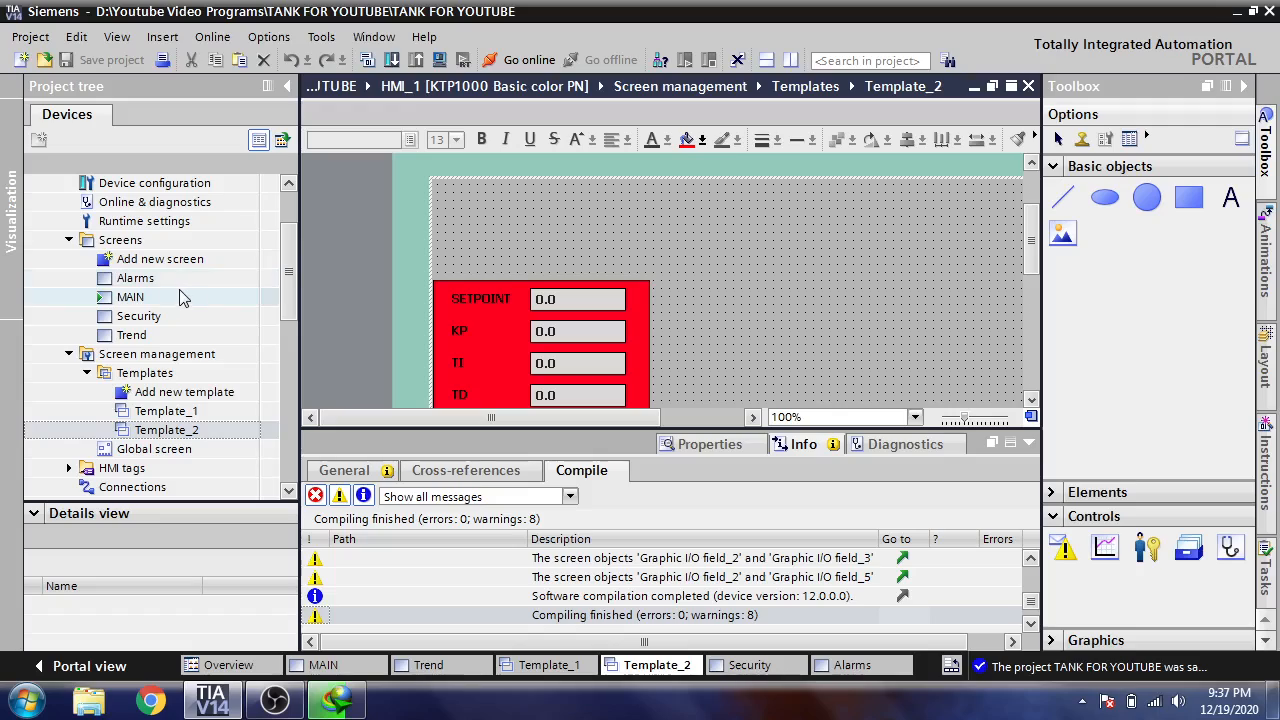
# Open the MAIN screen in the editor and start the HMI runtime simulation from it.
pyautogui.doubleClick(168, 296)
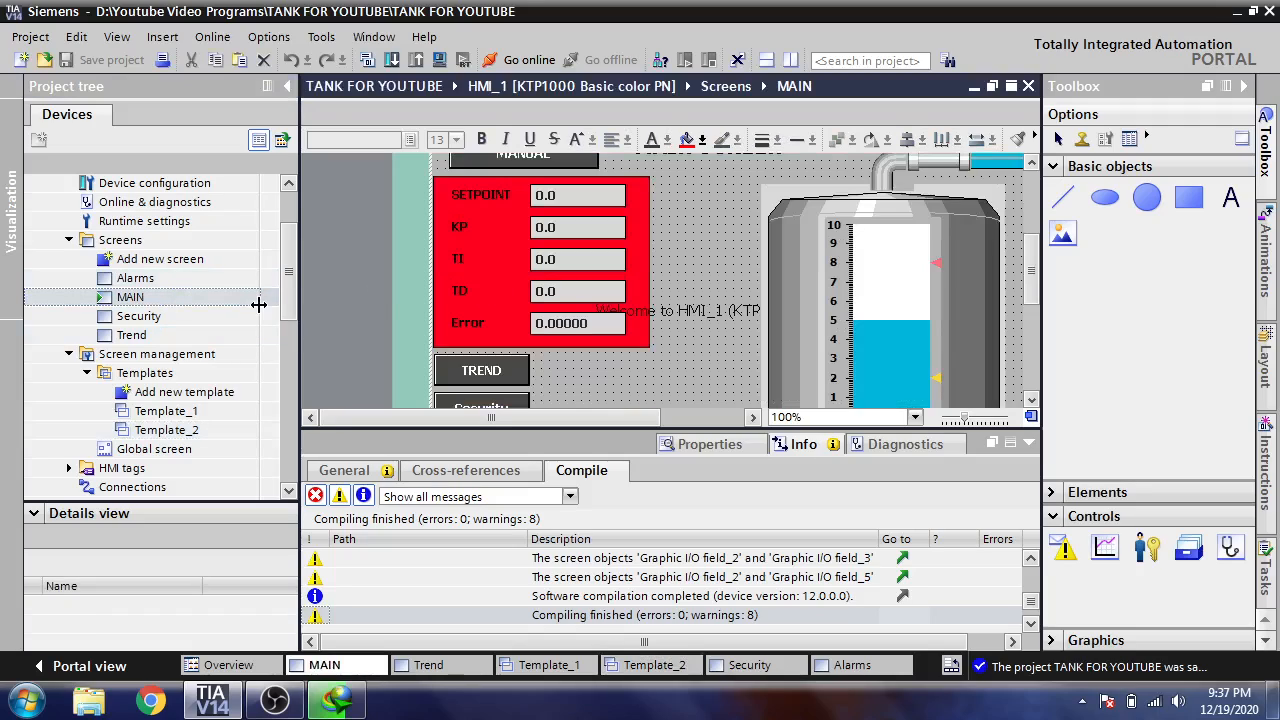
pyautogui.click(193, 315)
pyautogui.click(190, 297)
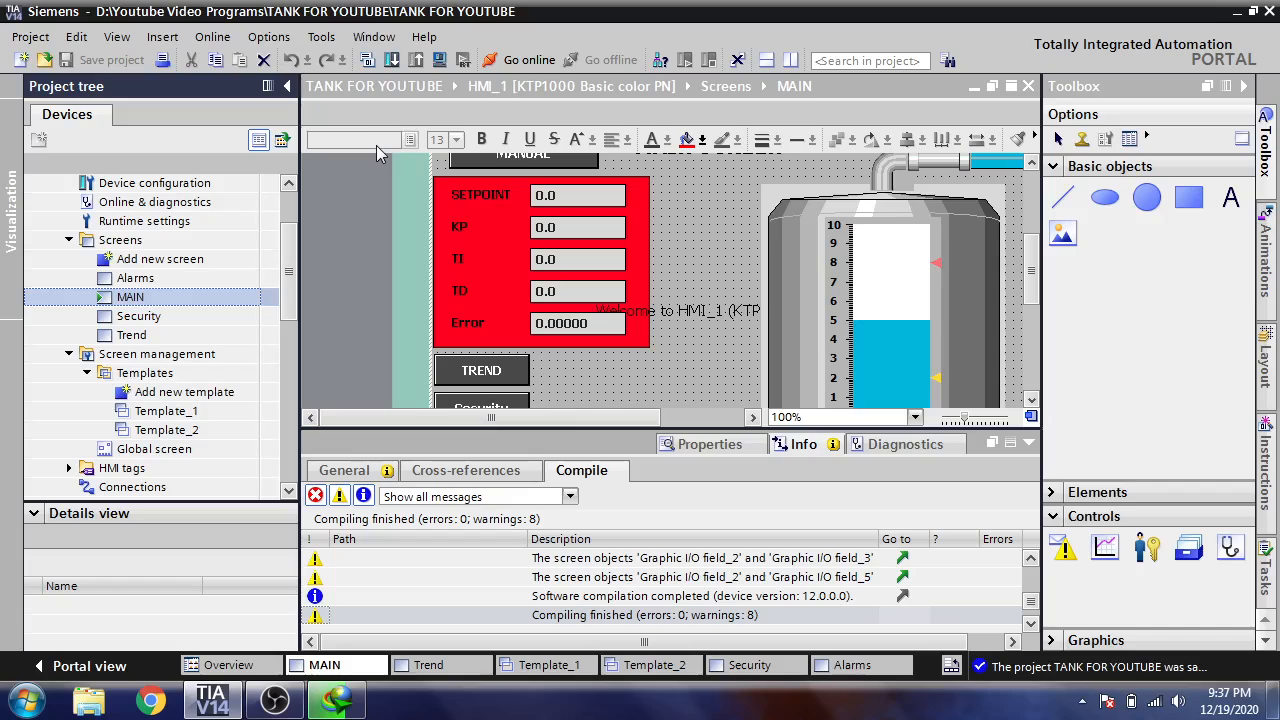
pyautogui.click(440, 60)
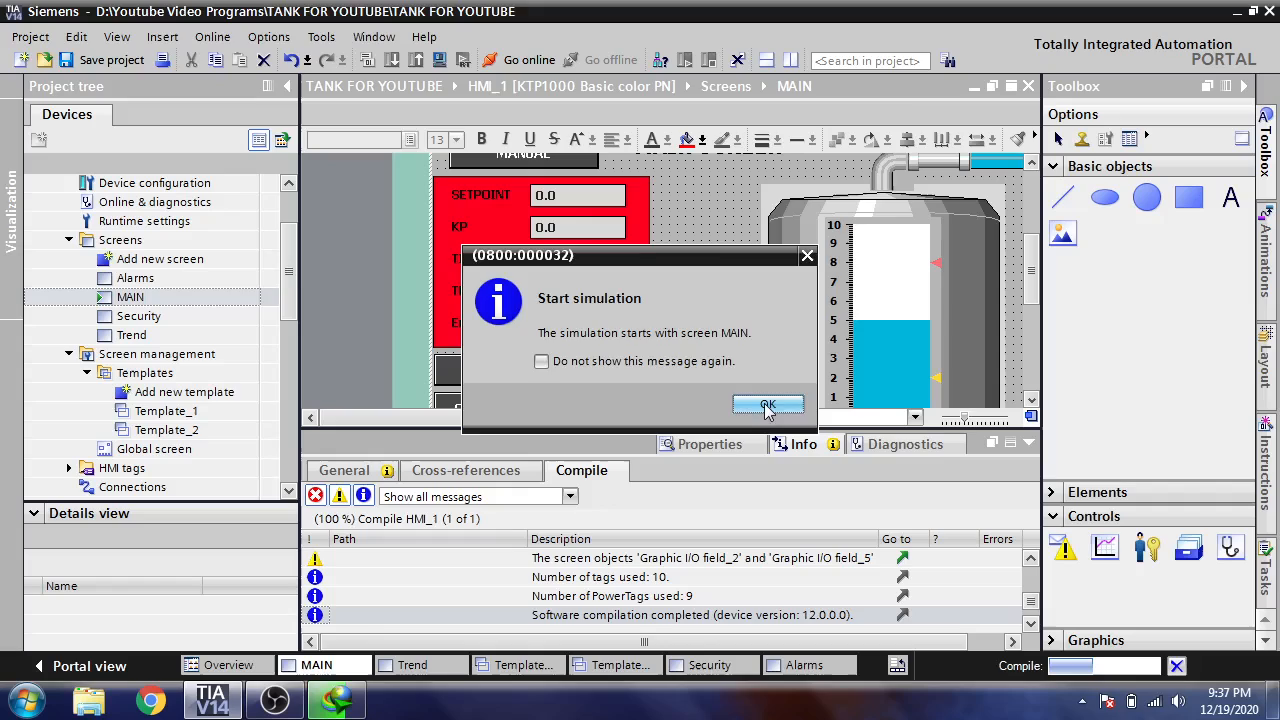
pyautogui.click(768, 404)
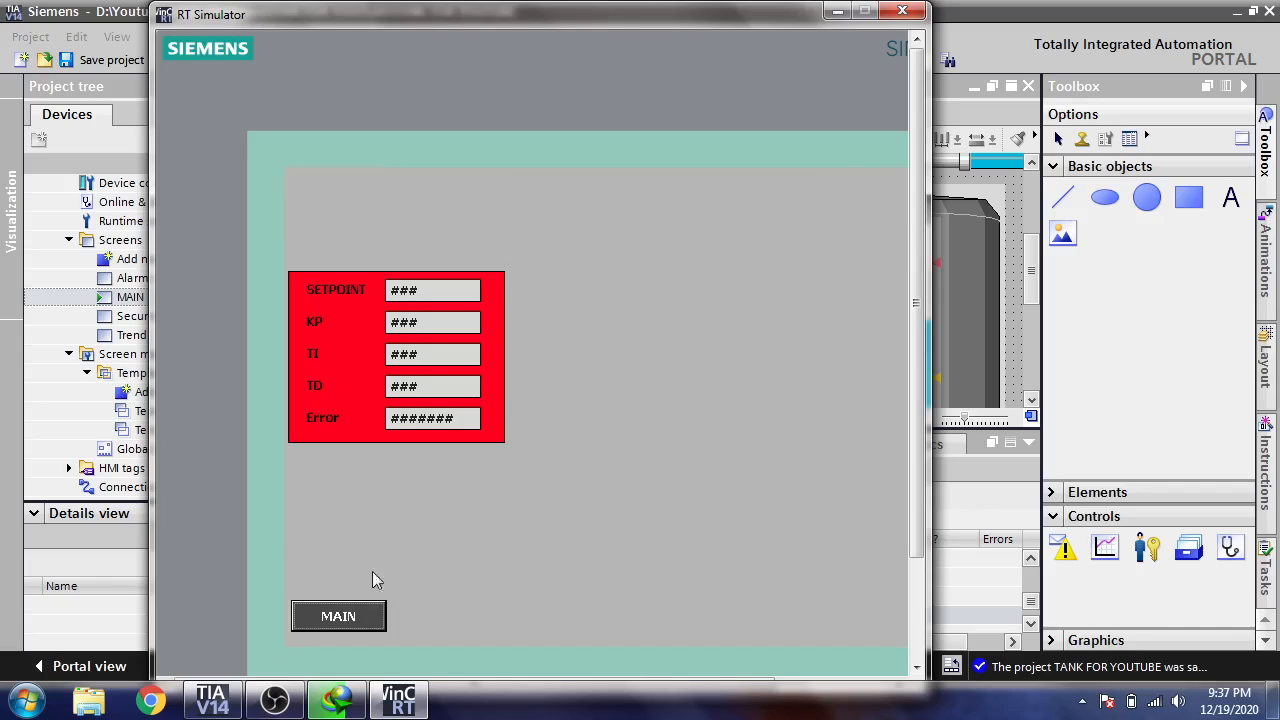
# Test the template's MAIN button in the simulator by returning to the main screen, and close the simulation.
pyautogui.click(350, 620)
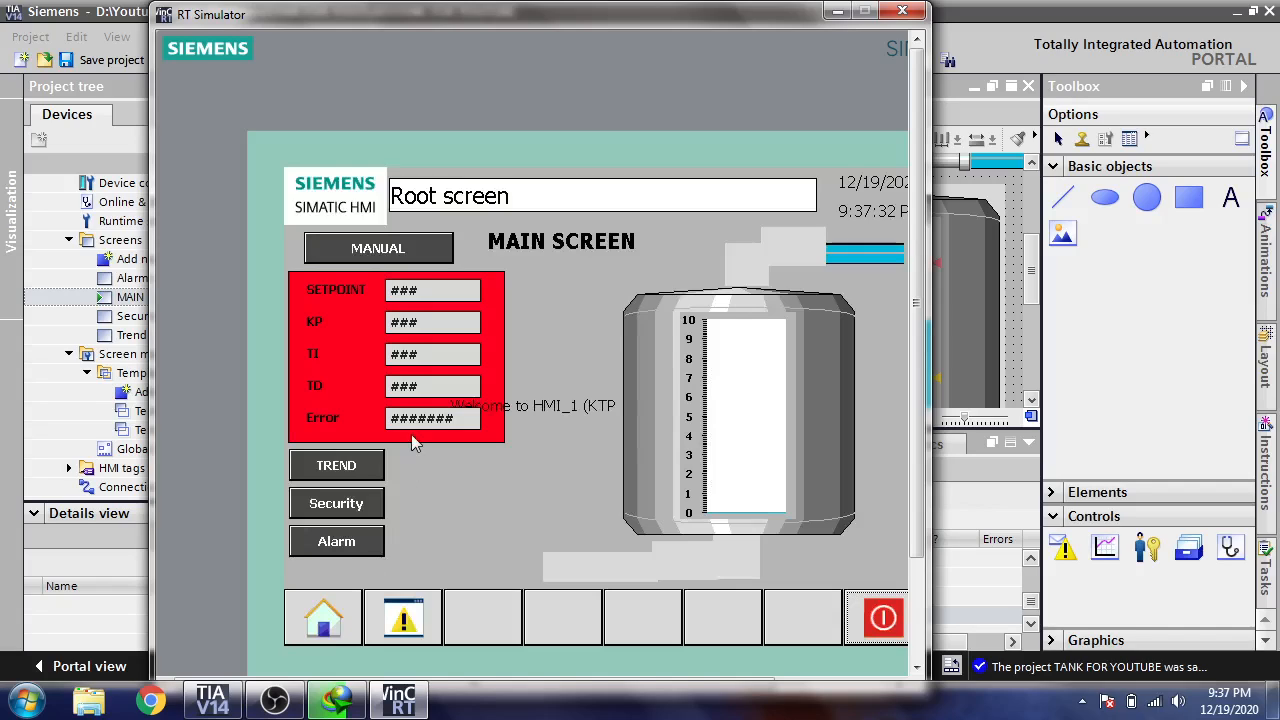
pyautogui.click(908, 14)
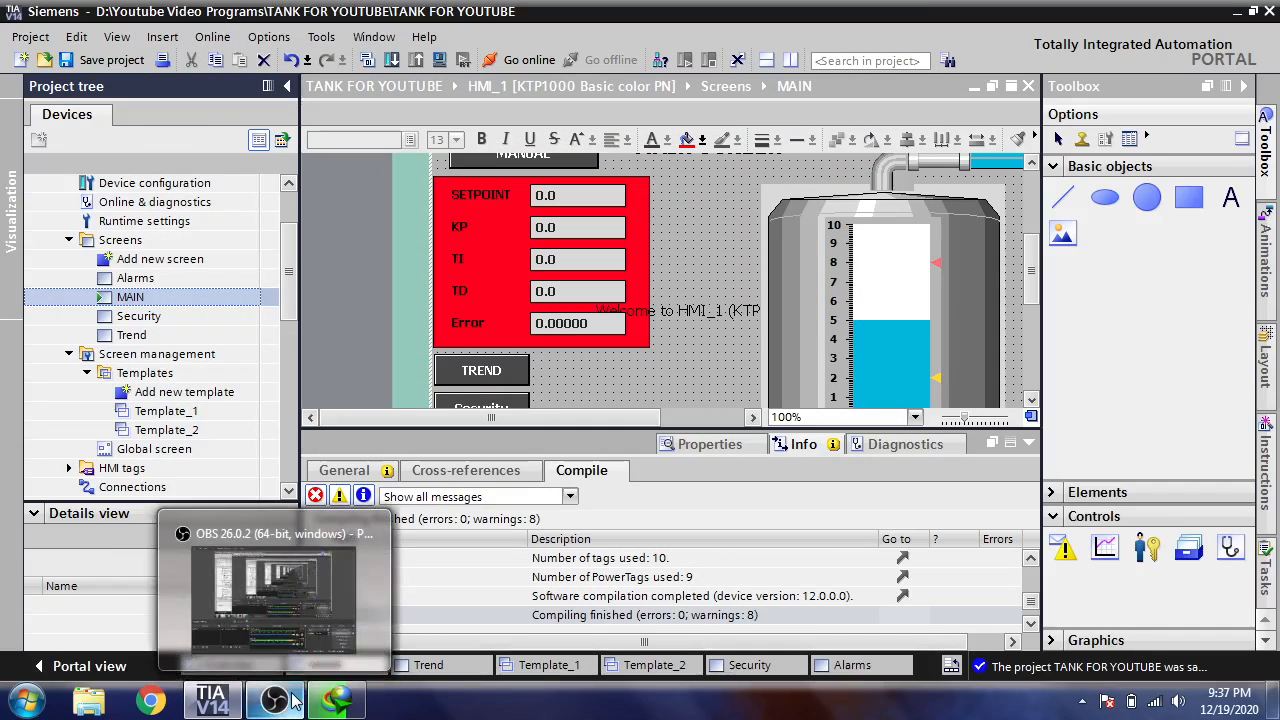
pyautogui.click(322, 706)
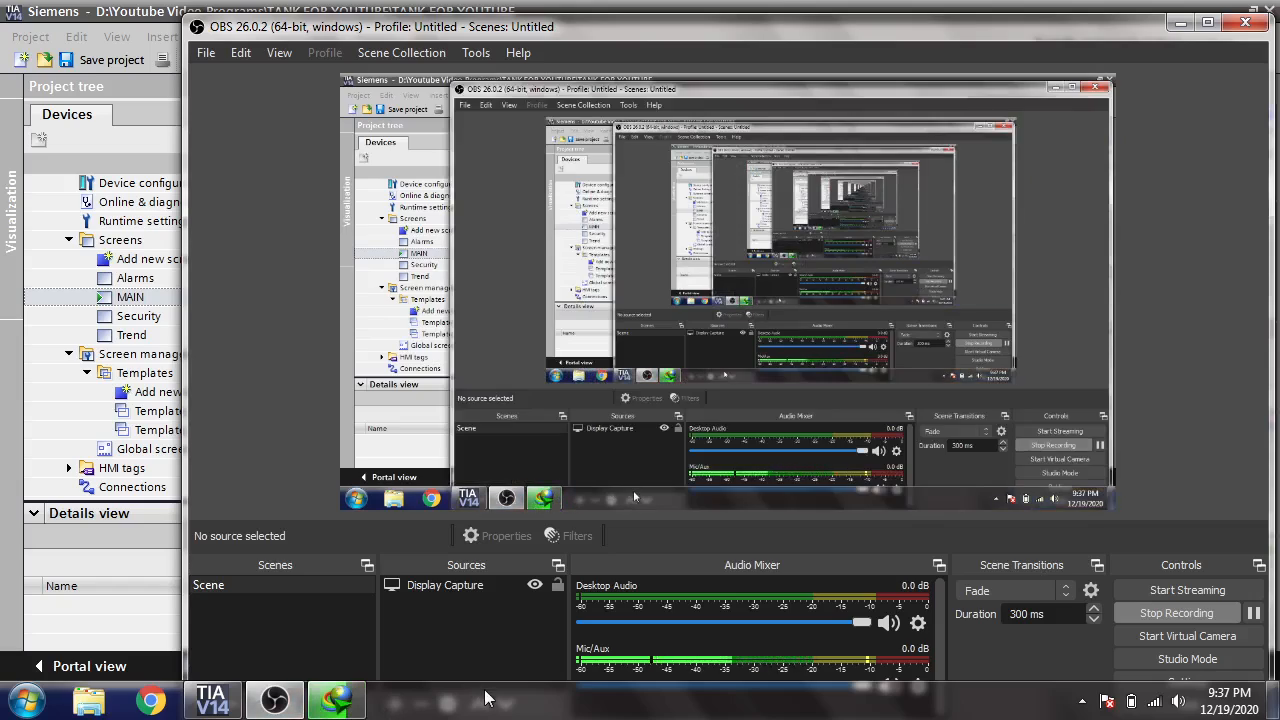